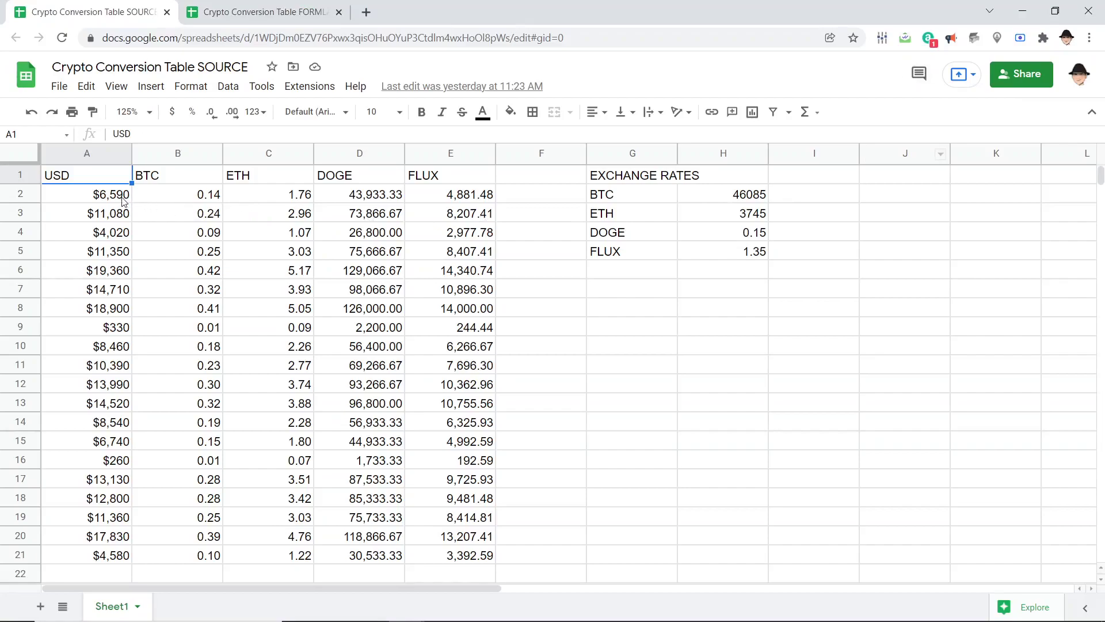
Review the USD amounts in column A, the crypto headers and the four exchange rates in SOURCE
{"action": "left_click_drag", "start_coordinate": [122, 200], "coordinate": [121, 346]}
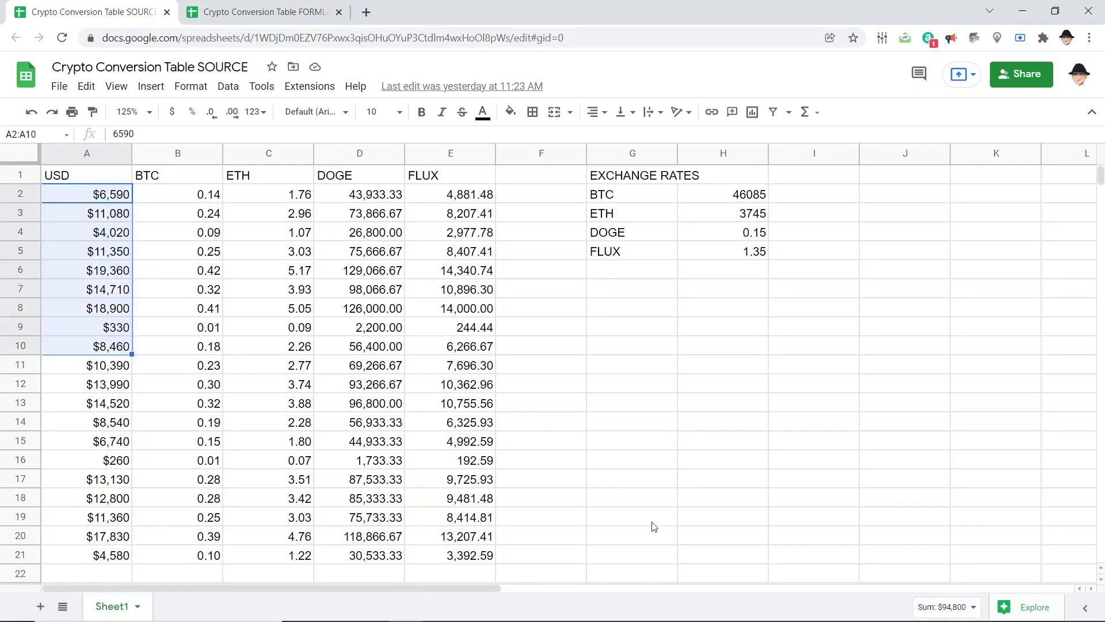
{"action": "key", "text": "ctrl+shift+Down"}
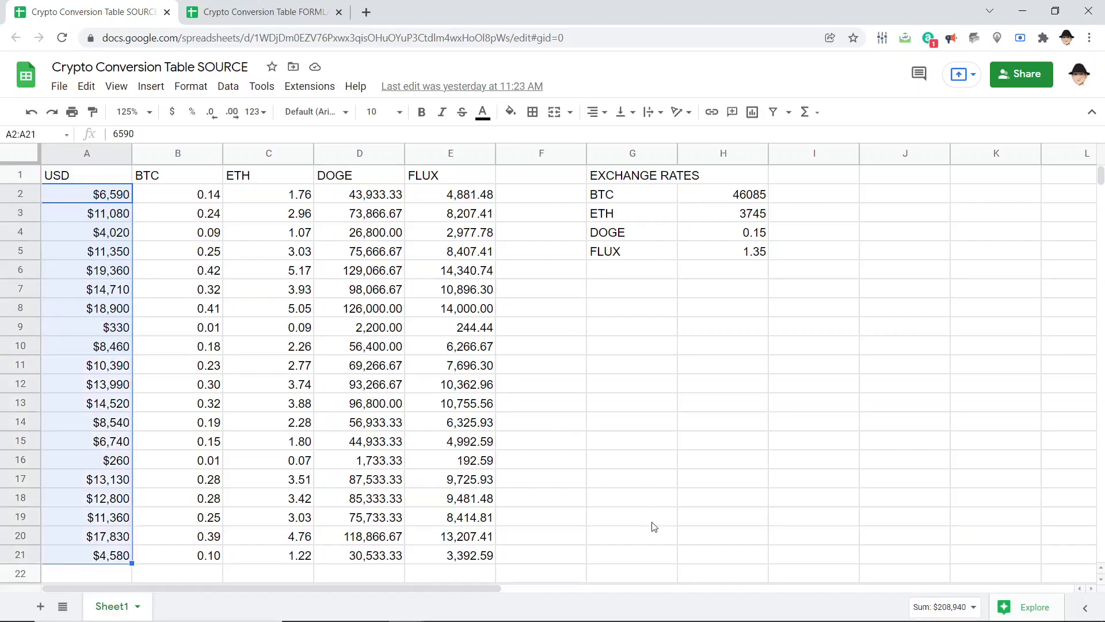
{"action": "key", "text": "Up"}
{"action": "key", "text": "Right"}
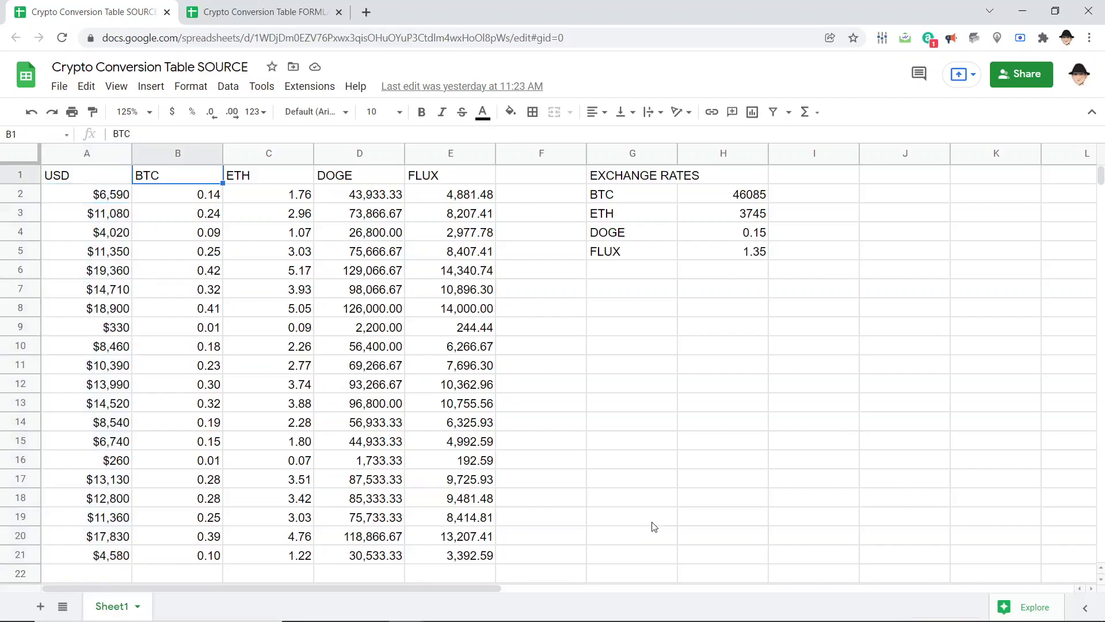
{"action": "key", "text": "Right"}
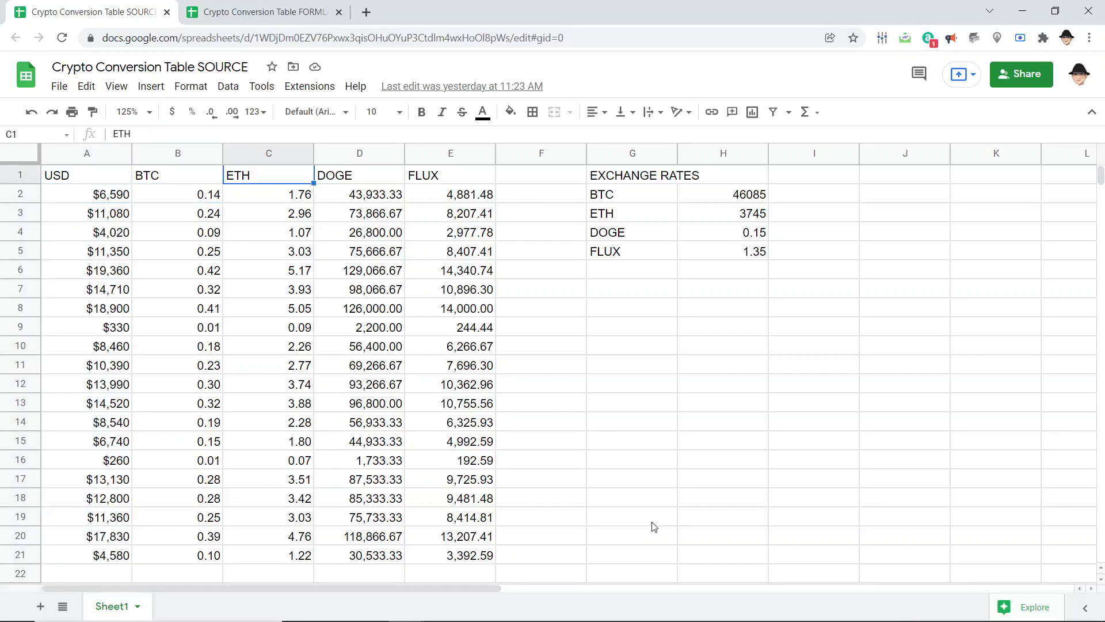
{"action": "key", "text": "Right"}
{"action": "key", "text": "Right"}
{"action": "key", "text": "Right"}
{"action": "key", "text": "Right"}
{"action": "key", "text": "Right"}
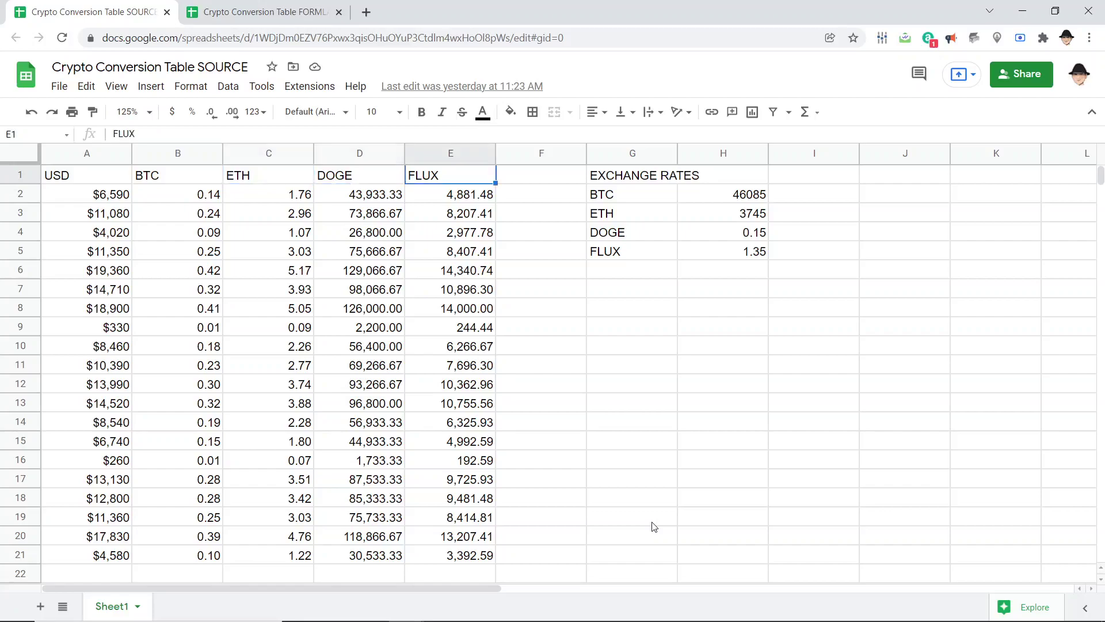
{"action": "key", "text": "Down"}
{"action": "key", "text": "shift+Down"}
{"action": "key", "text": "shift+Down"}
{"action": "key", "text": "shift+Down"}
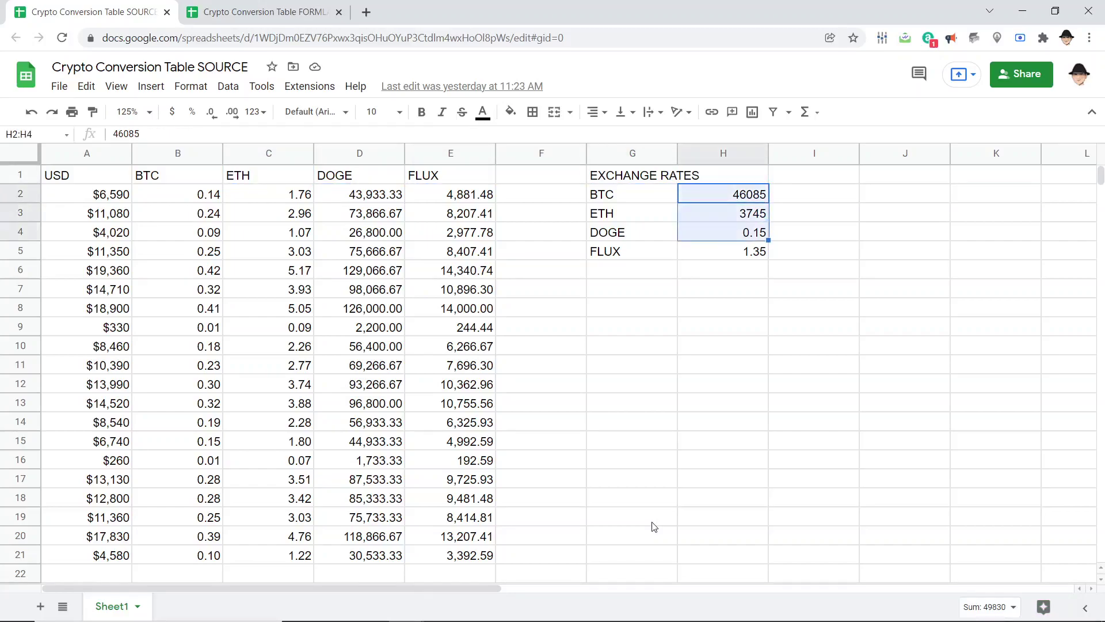
{"action": "key", "text": "Left"}
{"action": "key", "text": "Left"}
{"action": "key", "text": "Left"}
{"action": "key", "text": "Left"}
{"action": "key", "text": "Left"}
{"action": "key", "text": "Left"}
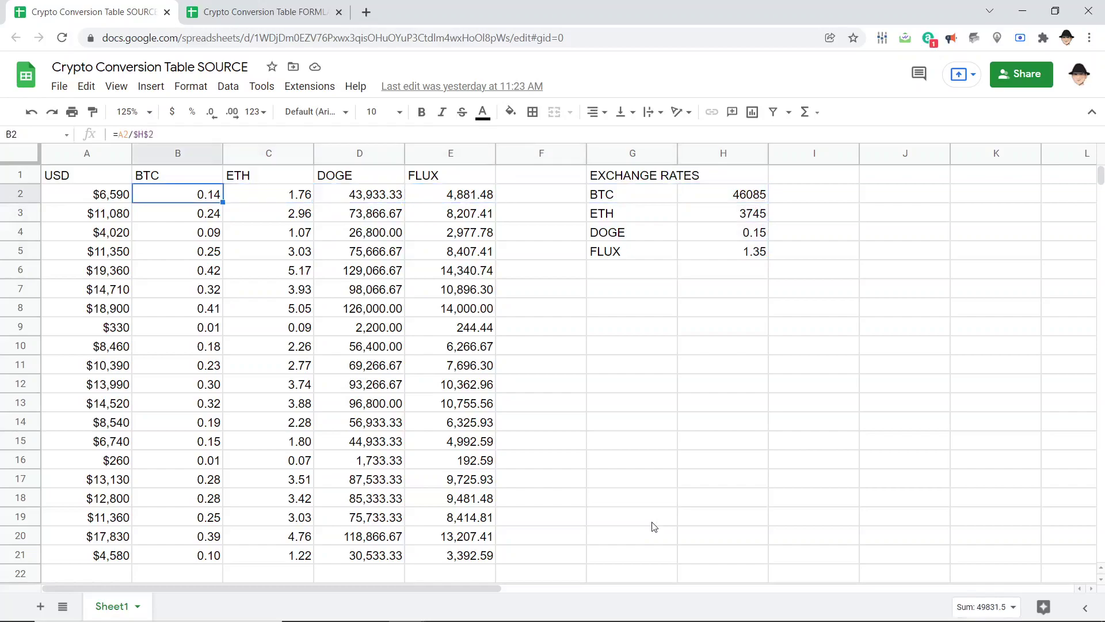
{"action": "key", "text": "Down"}
{"action": "key", "text": "Up"}
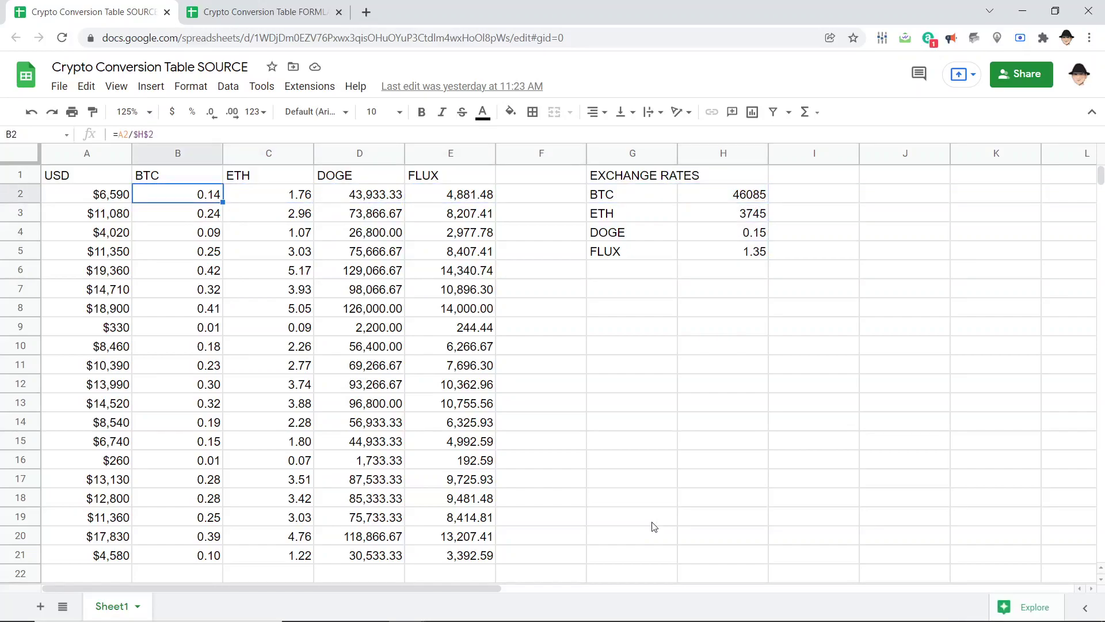
{"action": "key", "text": "Left"}
{"action": "key", "text": "Right"}
{"action": "key", "text": "Right"}
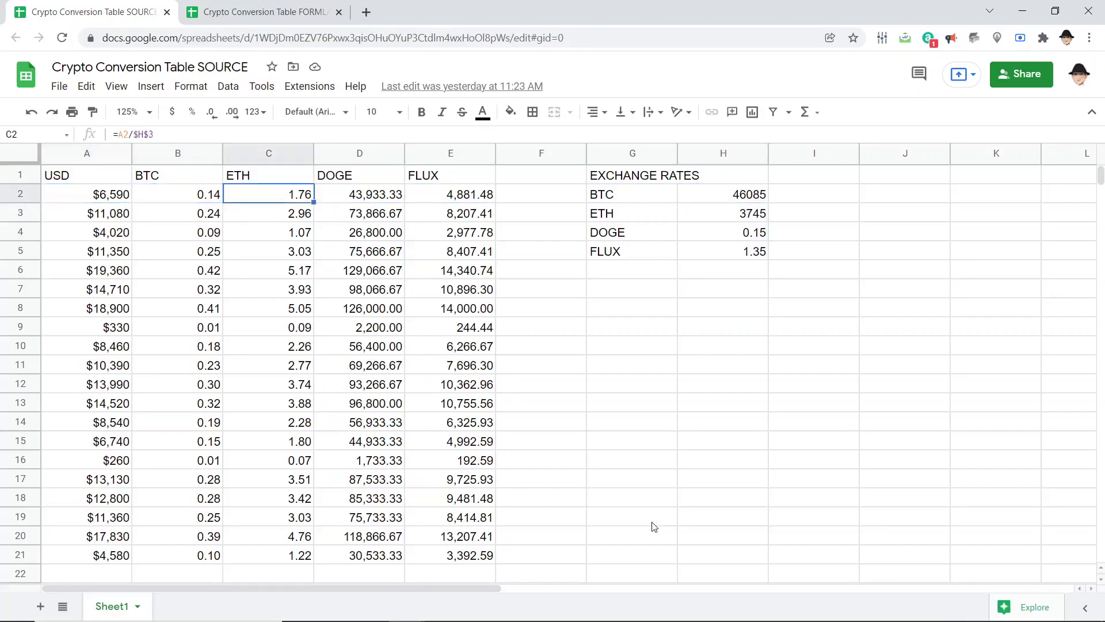
Inspect the ETH formula in C2 and the DOGE formula in D8 without changing them
{"action": "key", "text": "F2"}
{"action": "key", "text": "Escape"}
{"action": "key", "text": "Down"}
{"action": "key", "text": "Down"}
{"action": "key", "text": "Down"}
{"action": "key", "text": "Right"}
{"action": "key", "text": "Down"}
{"action": "key", "text": "Down"}
{"action": "key", "text": "Down"}
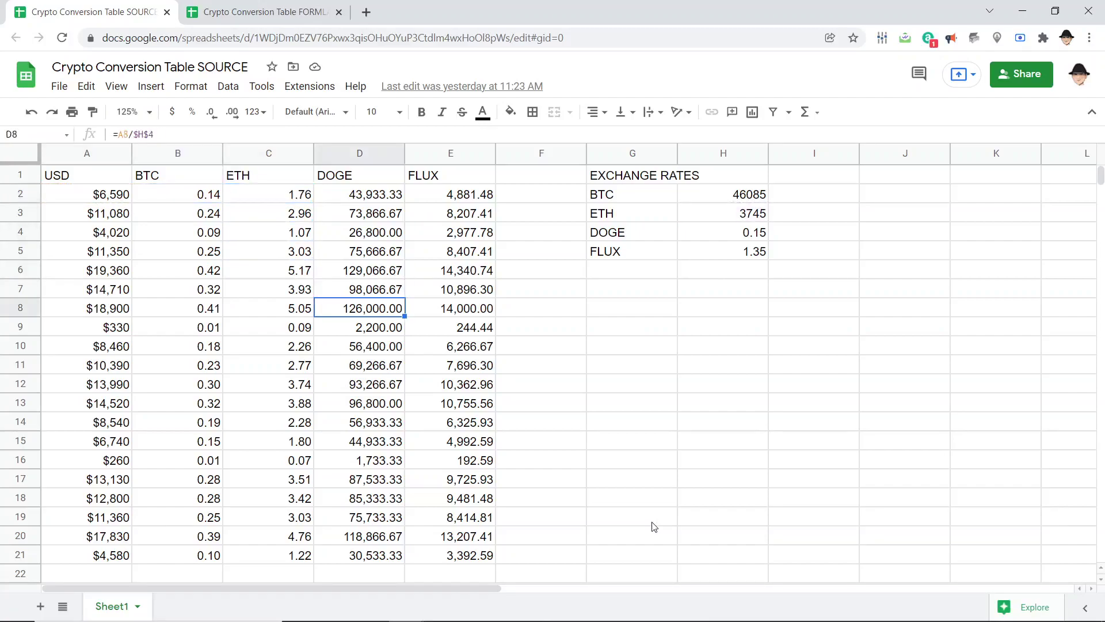
{"action": "key", "text": "F2"}
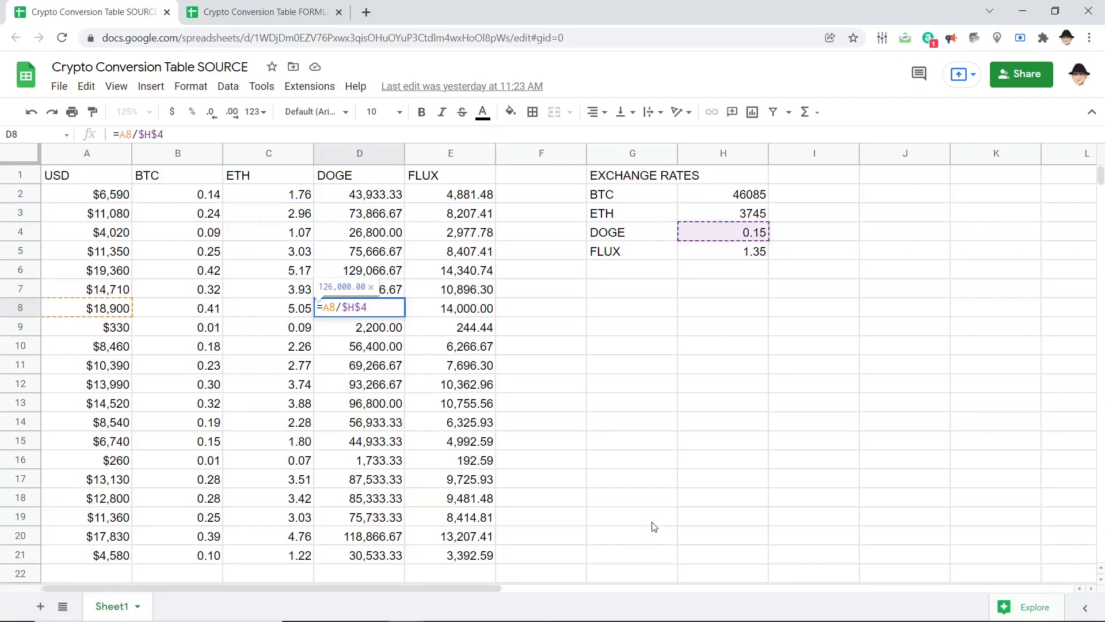
{"action": "key", "text": "Escape"}
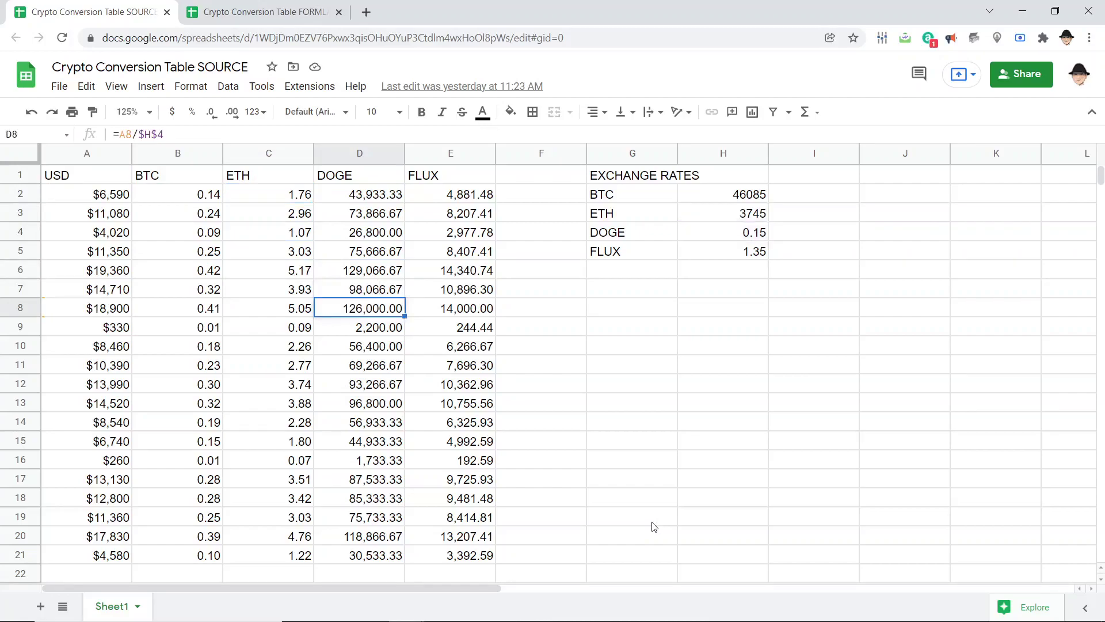
{"action": "key", "text": "Right"}
{"action": "key", "text": "Right"}
{"action": "key", "text": "Right"}
{"action": "key", "text": "Right"}
{"action": "key", "text": "Up"}
{"action": "key", "text": "Up"}
{"action": "key", "text": "Up"}
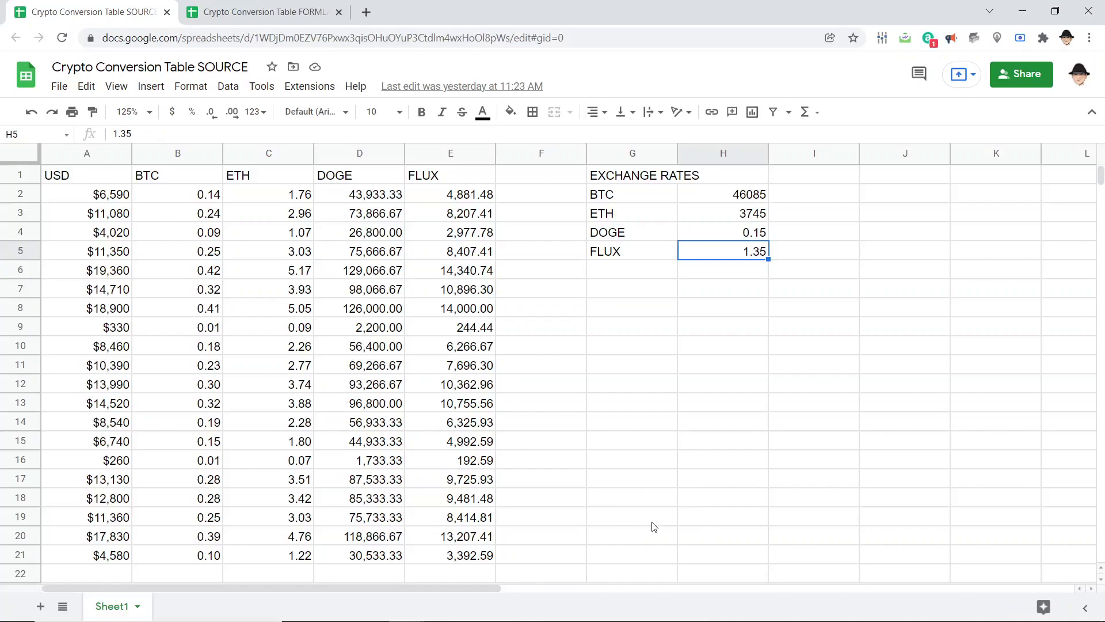
Select the converted values B2:E21 and check the ETH formula in C3, ending at A1
{"action": "key", "text": "ctrl+Home"}
{"action": "key", "text": "Right"}
{"action": "key", "text": "Down"}
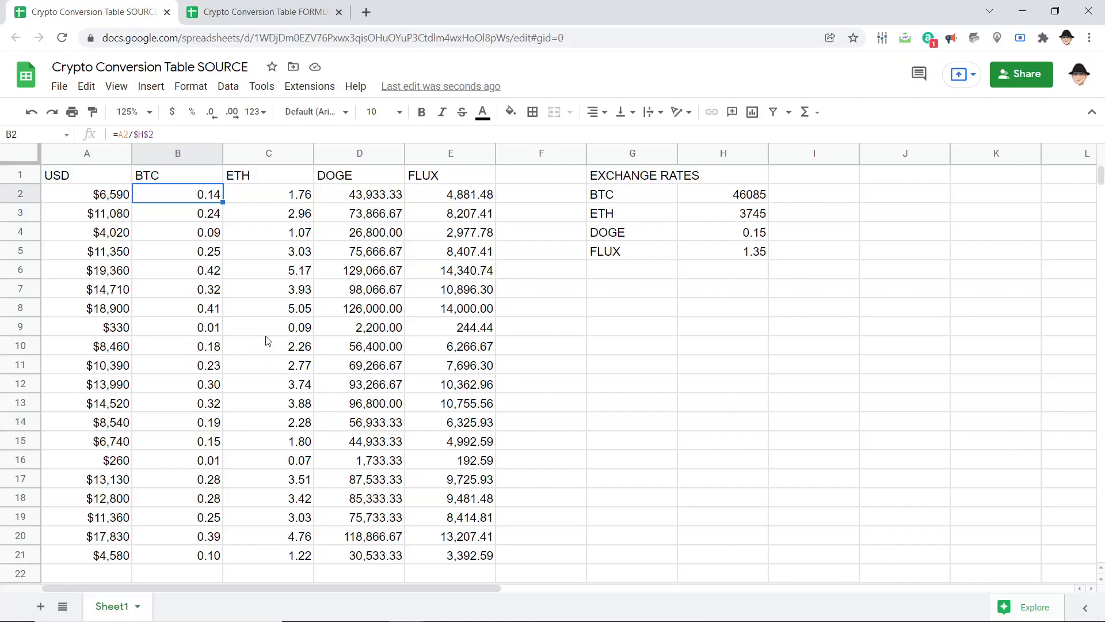
{"action": "key", "text": "Left"}
{"action": "key", "text": "ctrl+shift+Down"}
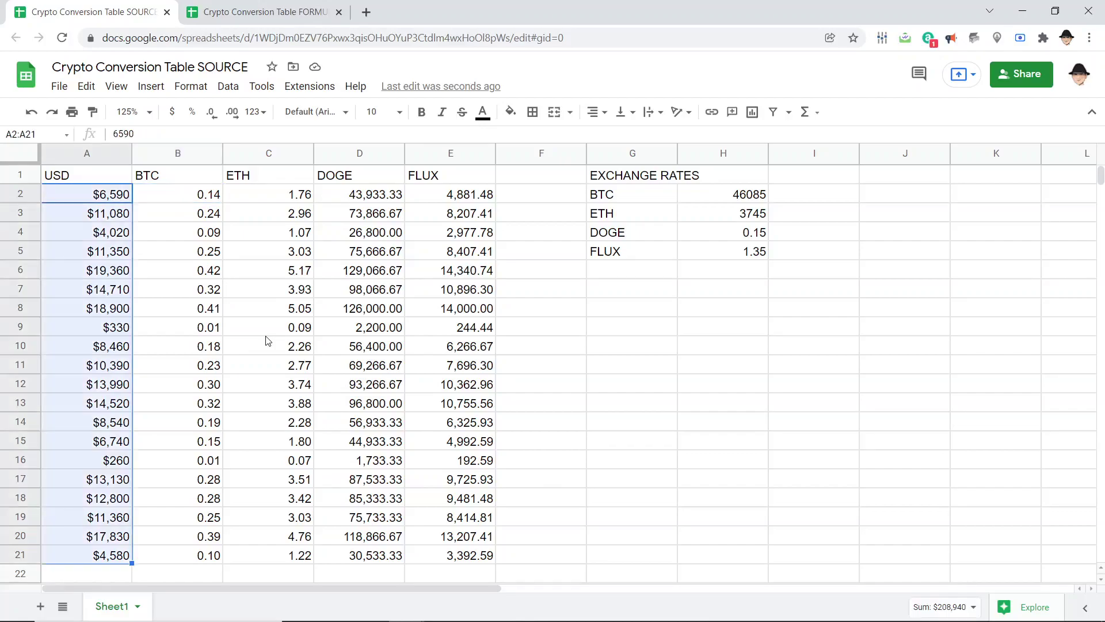
{"action": "key", "text": "Right"}
{"action": "key", "text": "ctrl+shift+Down"}
{"action": "key", "text": "ctrl+shift+Right"}
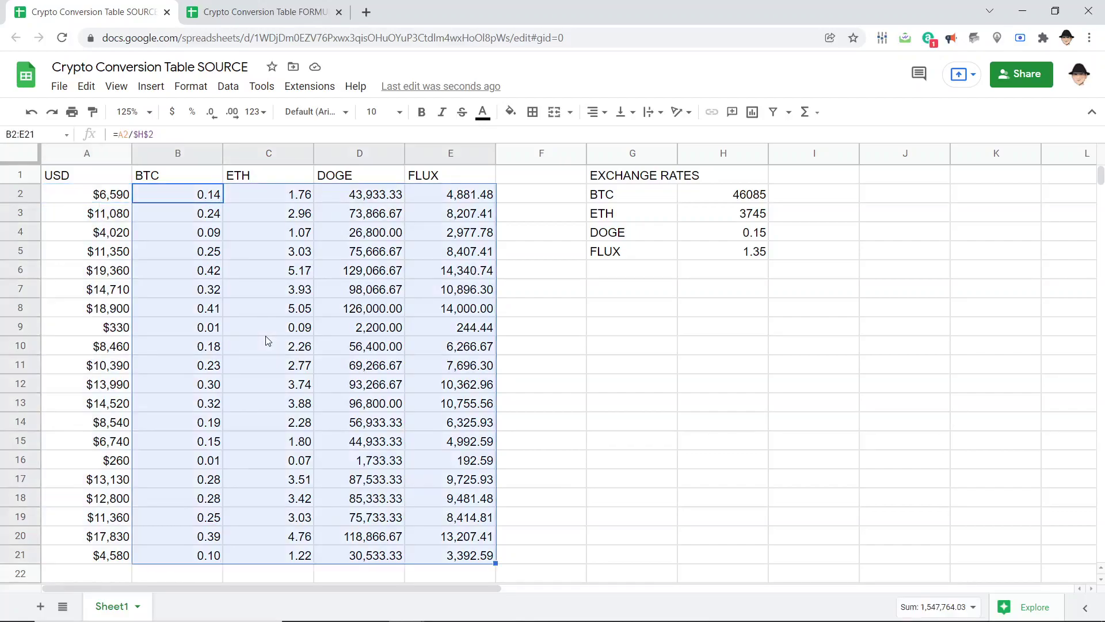
{"action": "key", "text": "Right"}
{"action": "key", "text": "Down"}
{"action": "key", "text": "F2"}
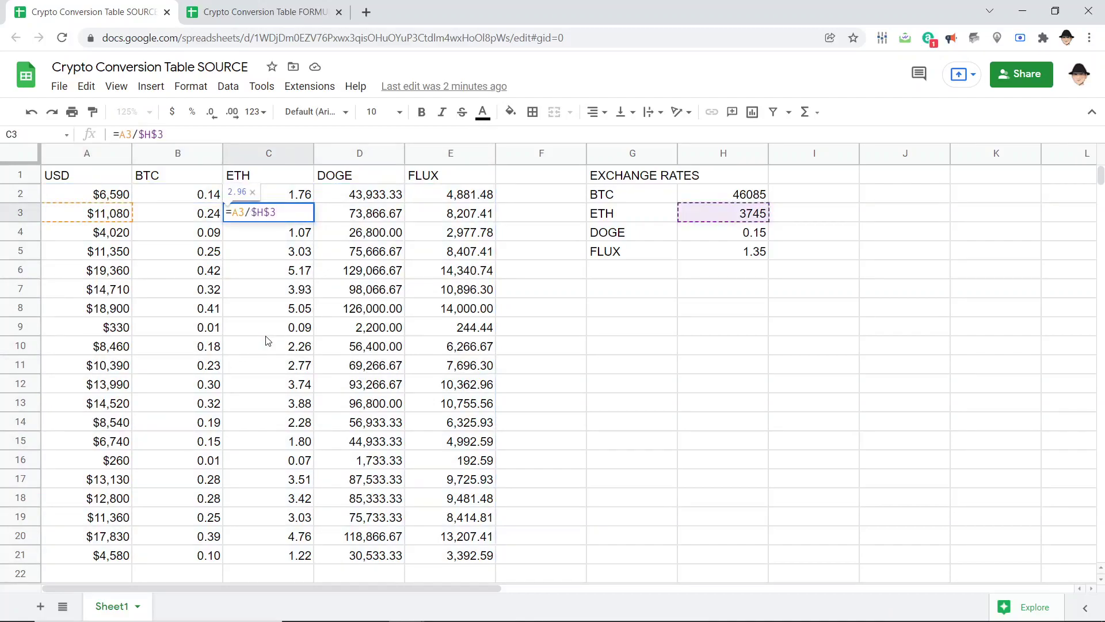
{"action": "key", "text": "Escape"}
{"action": "key", "text": "ctrl+Home"}
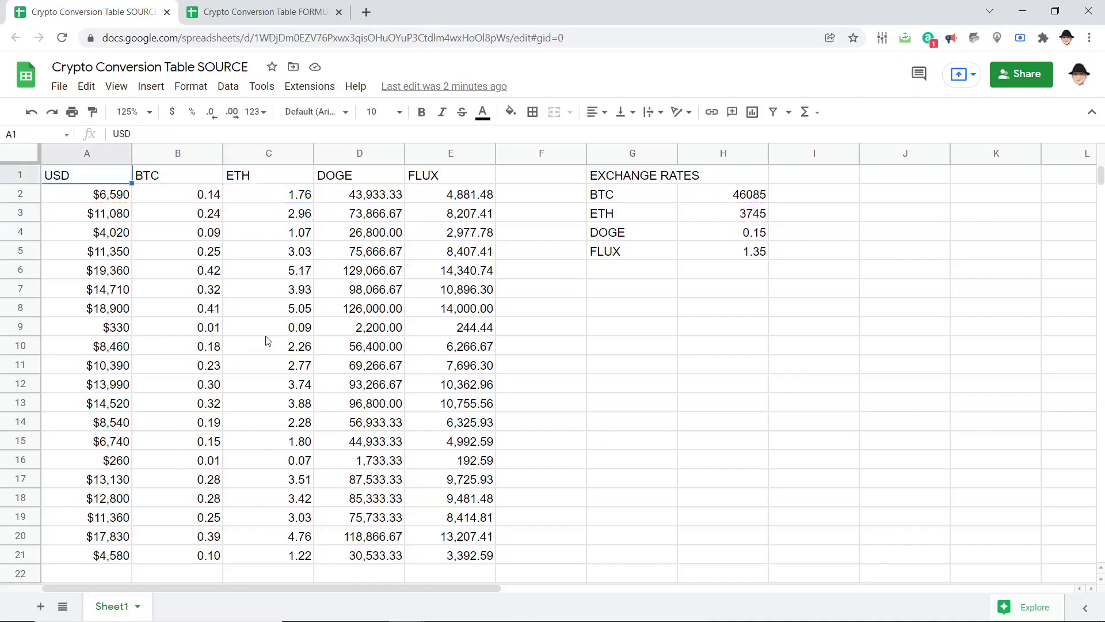
Copy the USD, BTC, ETH, DOGE, FLUX headers A1:E1 from SOURCE into FORMULAS
{"action": "key", "text": "ctrl+Tab"}
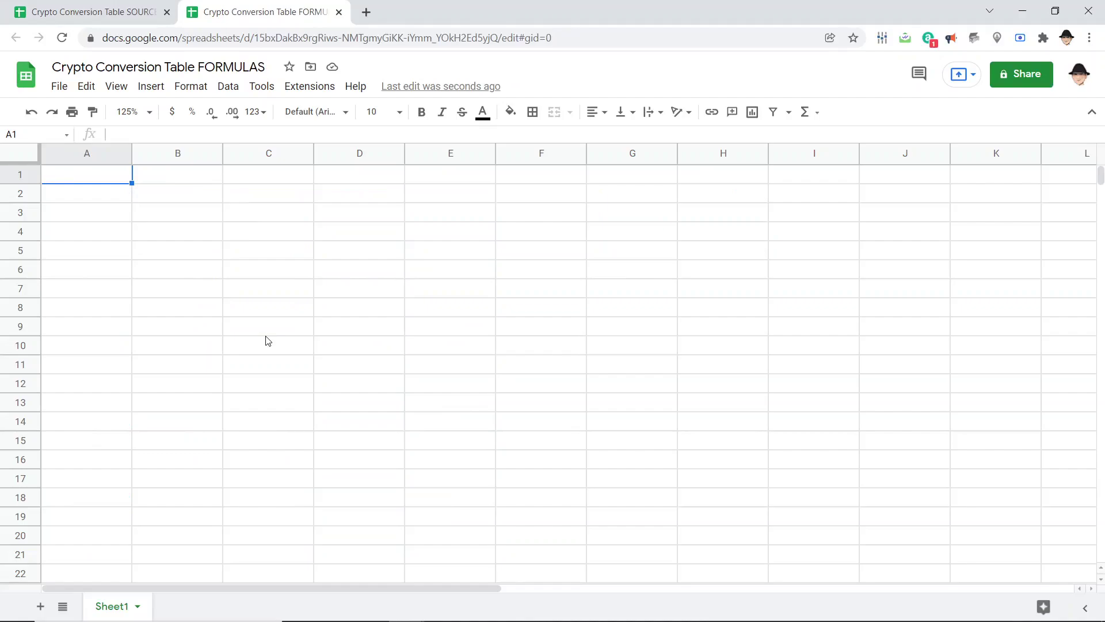
{"action": "key", "text": "ctrl+shift+Tab"}
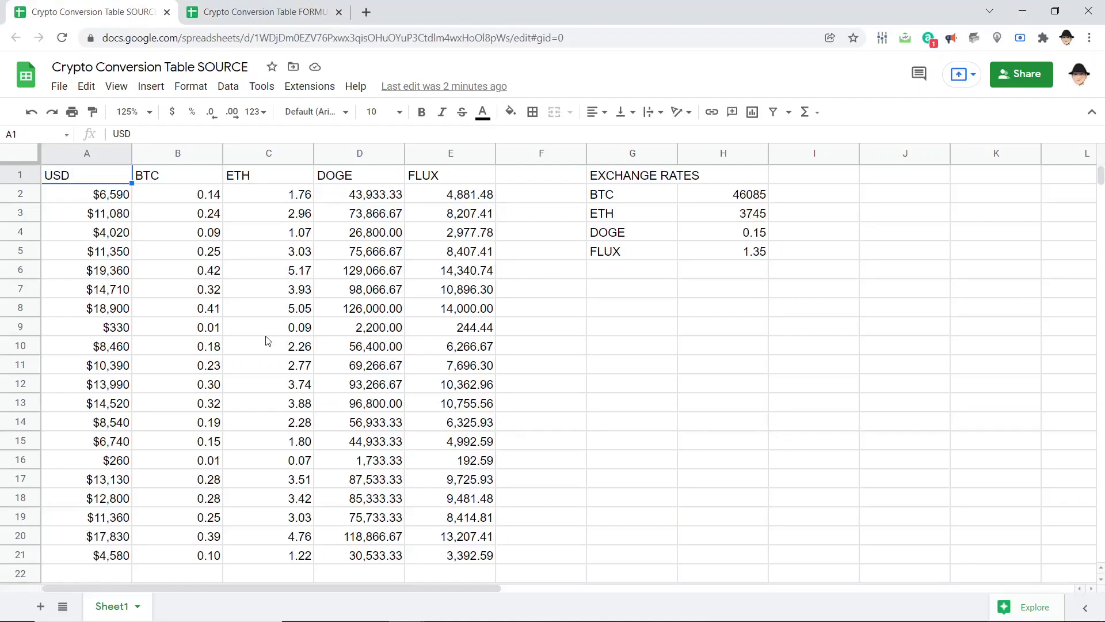
{"action": "key", "text": "ctrl+shift+Right"}
{"action": "key", "text": "ctrl+c"}
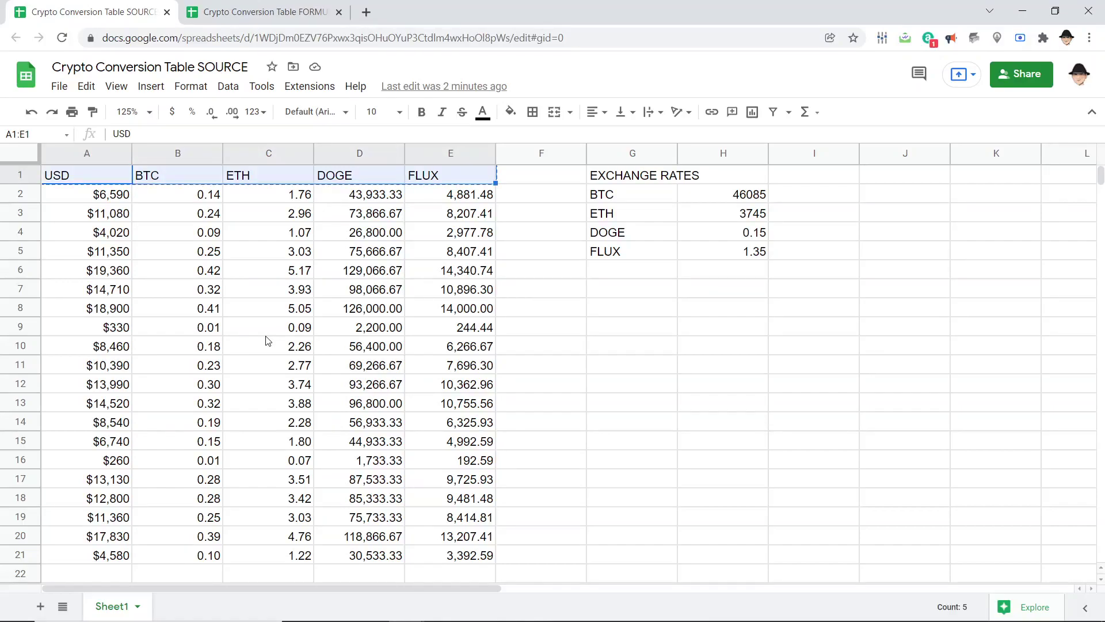
{"action": "key", "text": "ctrl+Tab"}
{"action": "key", "text": "ctrl+v"}
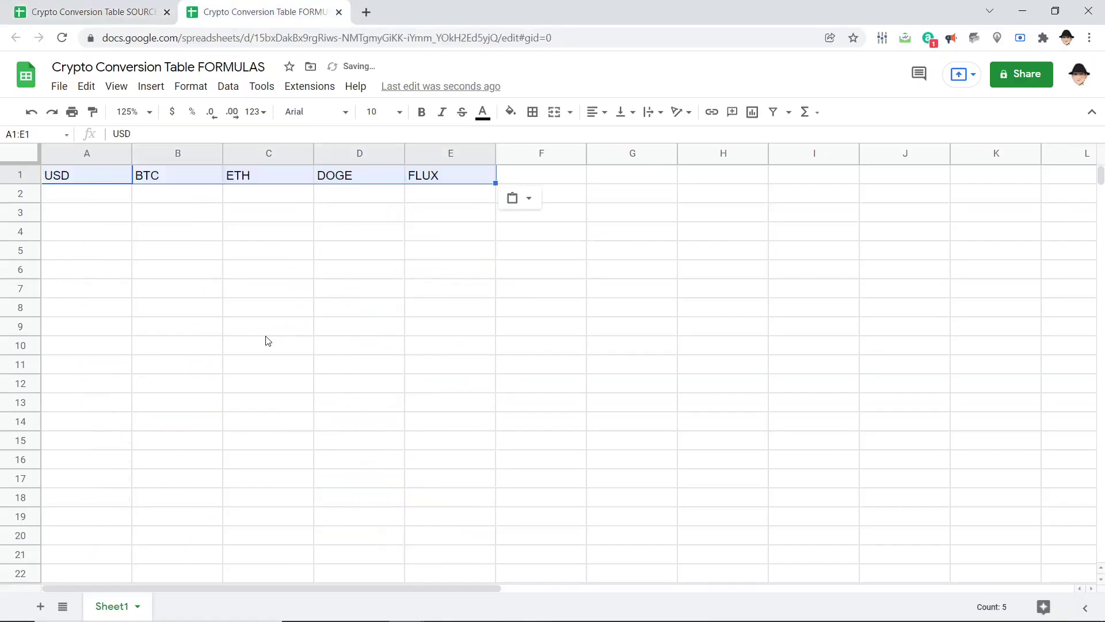
Copy the EXCHANGE RATES block G1:H5 into the same cells of FORMULAS
{"action": "key", "text": "ctrl+shift+Tab"}
{"action": "key", "text": "ctrl+Right"}
{"action": "key", "text": "ctrl+Right"}
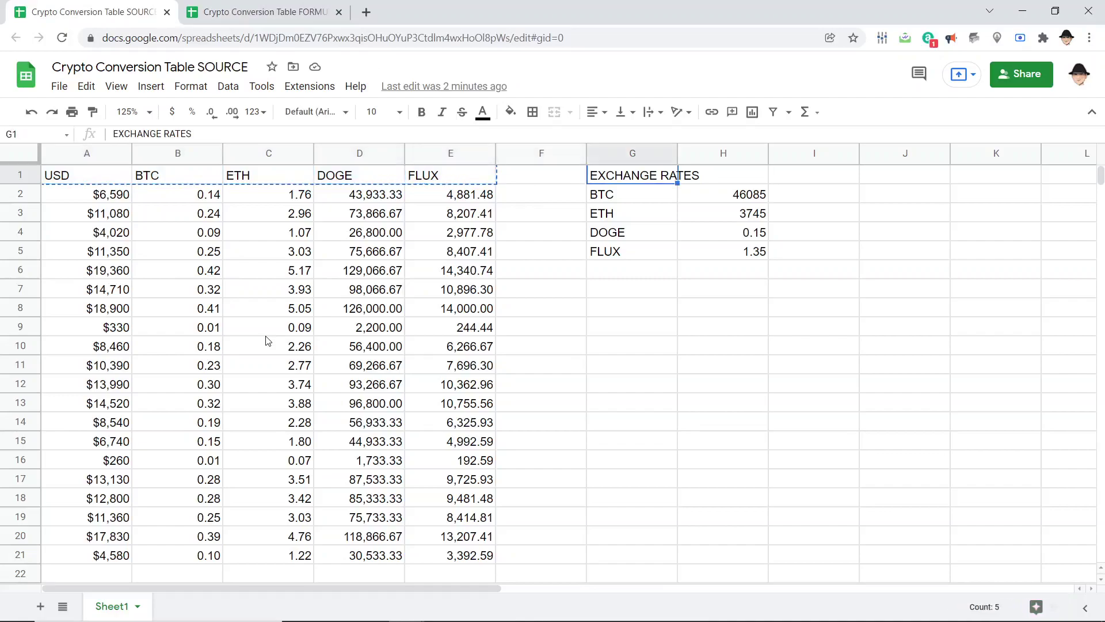
{"action": "key", "text": "ctrl+shift+Down"}
{"action": "key", "text": "ctrl+shift+Right"}
{"action": "key", "text": "ctrl+c"}
{"action": "key", "text": "ctrl+Tab"}
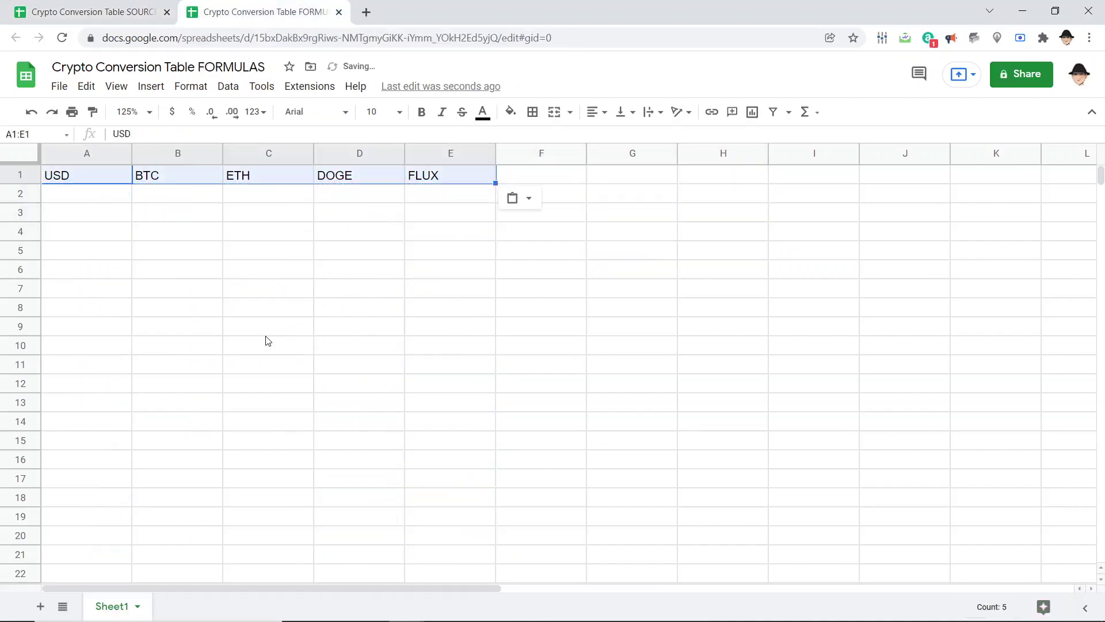
{"action": "key", "text": "Right"}
{"action": "key", "text": "Right"}
{"action": "key", "text": "Right"}
{"action": "key", "text": "Right"}
{"action": "key", "text": "Right"}
{"action": "key", "text": "Right"}
{"action": "key", "text": "ctrl+v"}
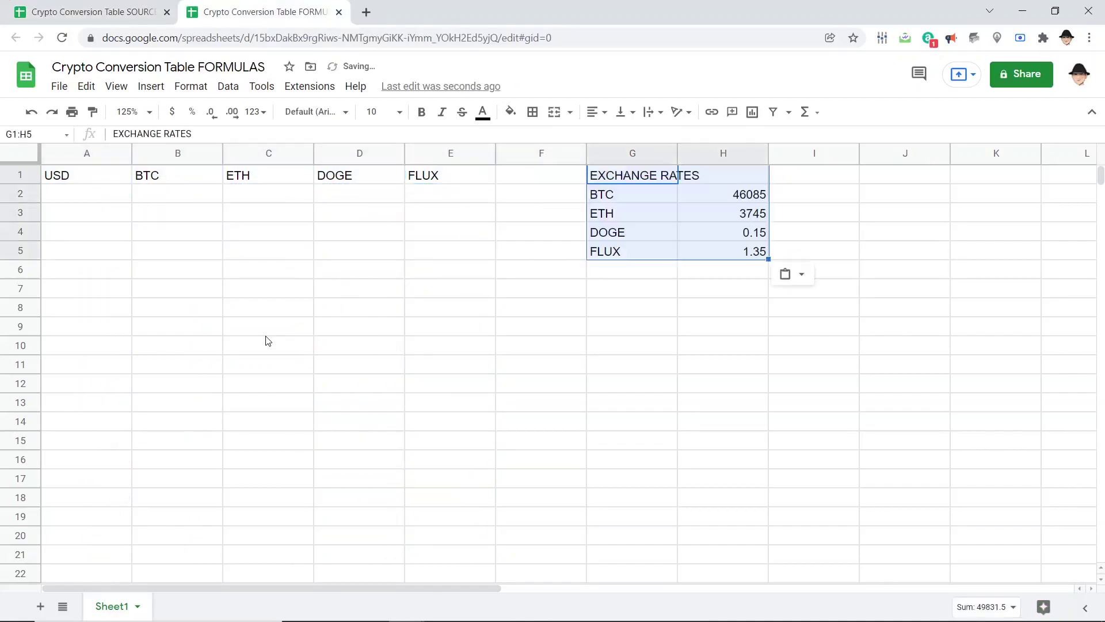
{"action": "key", "text": "Left"}
{"action": "key", "text": "Home"}
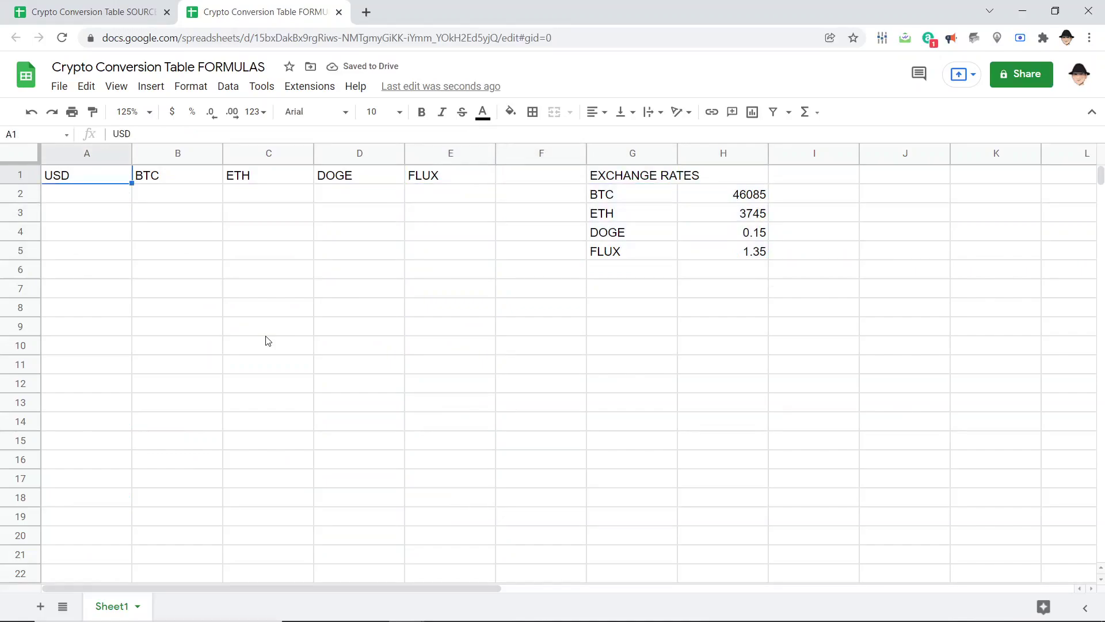
Clear the pending copy in SOURCE and select the USD amounts A2:A21
{"action": "key", "text": "ctrl+shift+Tab"}
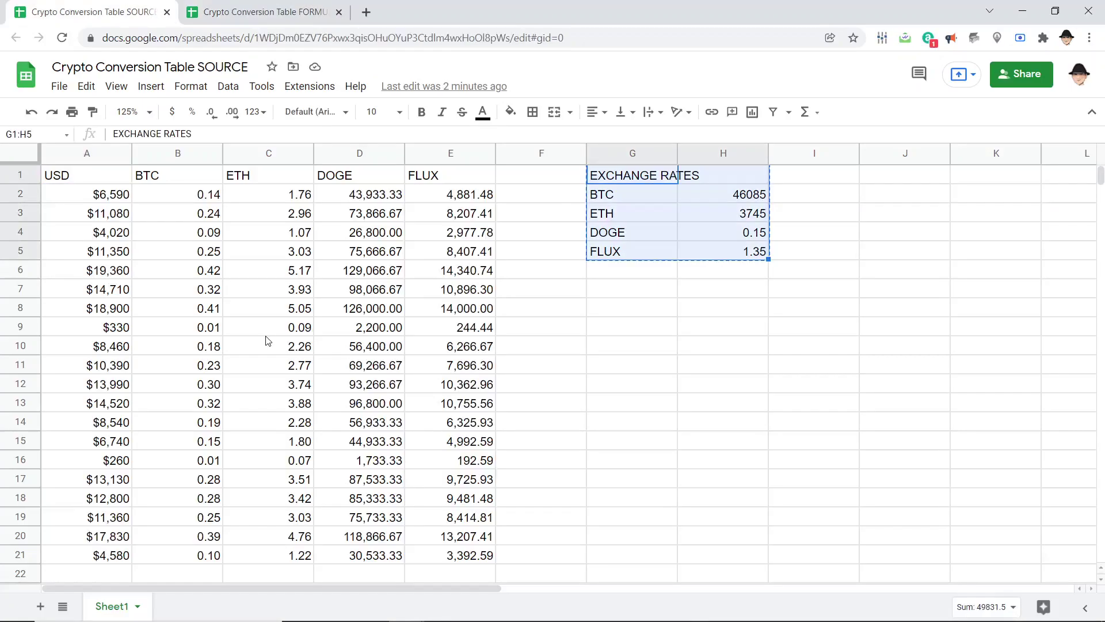
{"action": "key", "text": "Left"}
{"action": "key", "text": "Left"}
{"action": "key", "text": "Home"}
{"action": "key", "text": "Escape"}
{"action": "key", "text": "Down"}
{"action": "key", "text": "ctrl+shift+Down"}
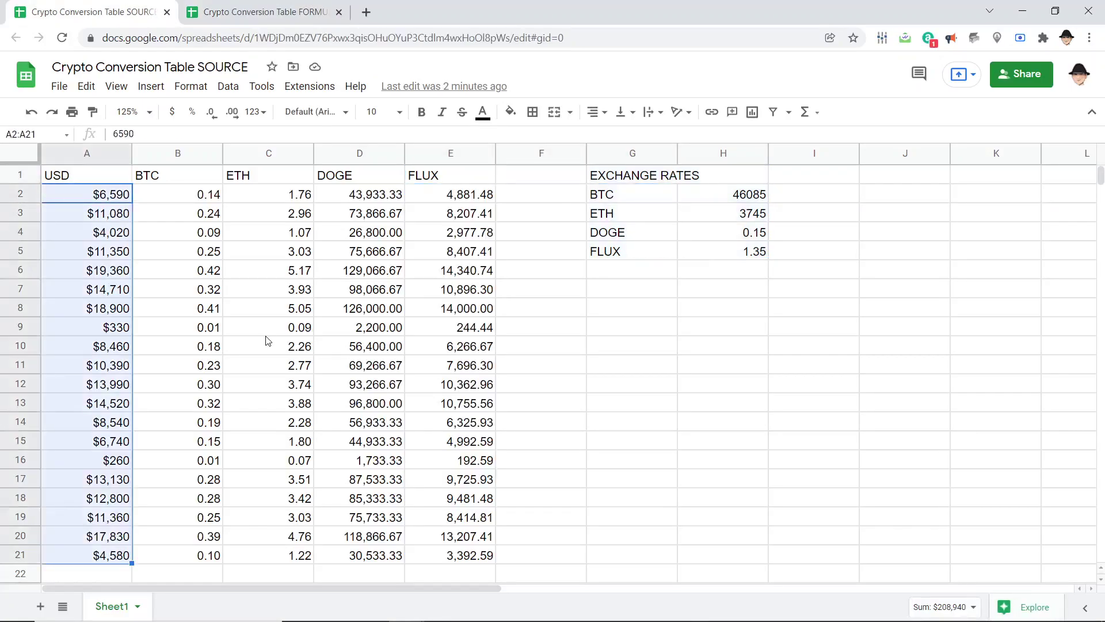
{"action": "key", "text": "ctrl+Tab"}
Start an IMPORTRANGE formula in FORMULAS' A2 and copy the SOURCE spreadsheet ID
{"action": "key", "text": "Down"}
{"action": "type", "text": "=importr"}
{"action": "key", "text": "Tab"}
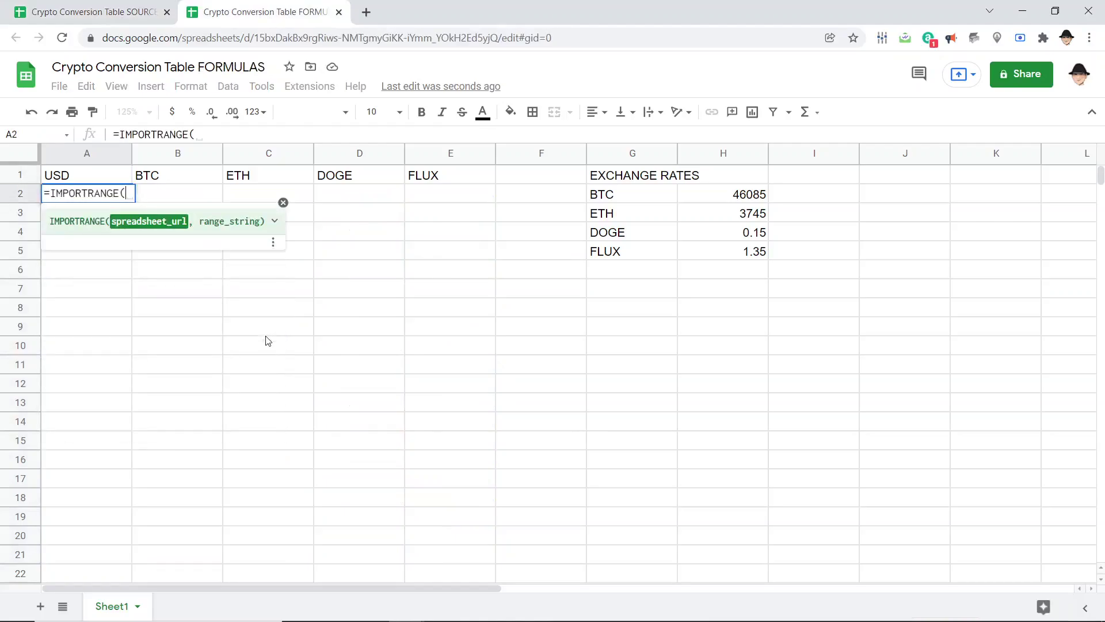
{"action": "key", "text": "ctrl+shift+Tab"}
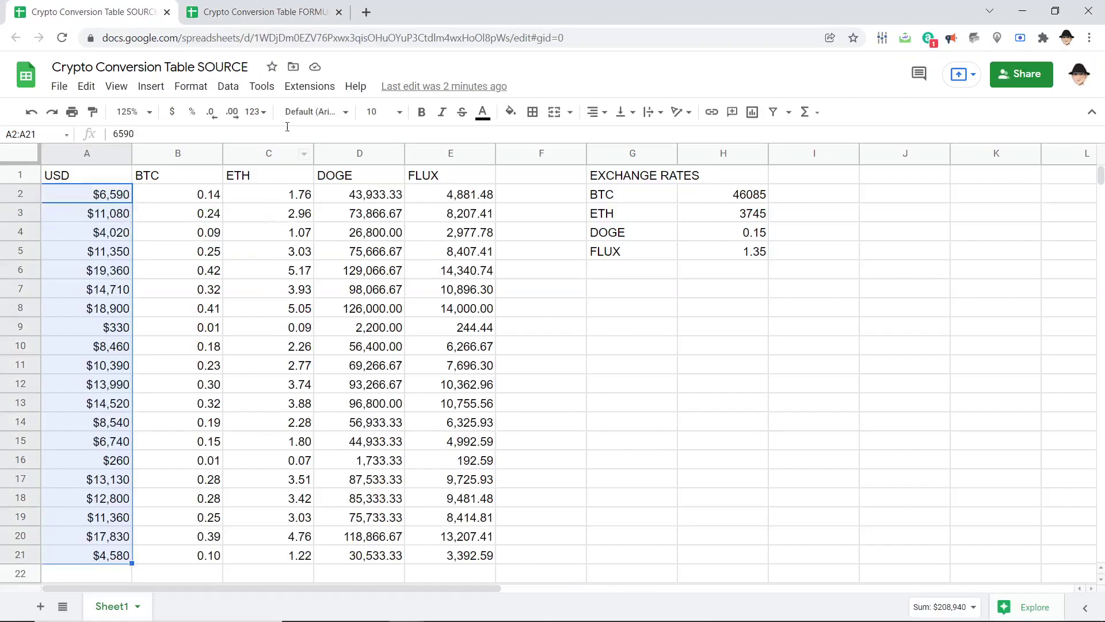
{"action": "left_click", "coordinate": [314, 46]}
{"action": "key", "text": "End"}
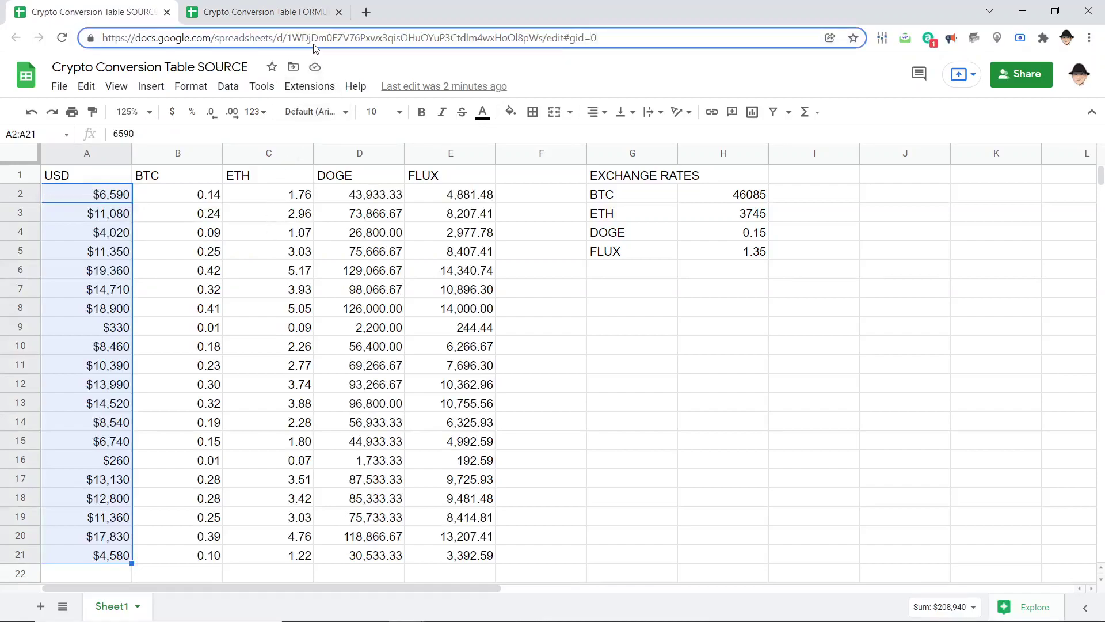
{"action": "key", "text": "ctrl+shift+Left"}
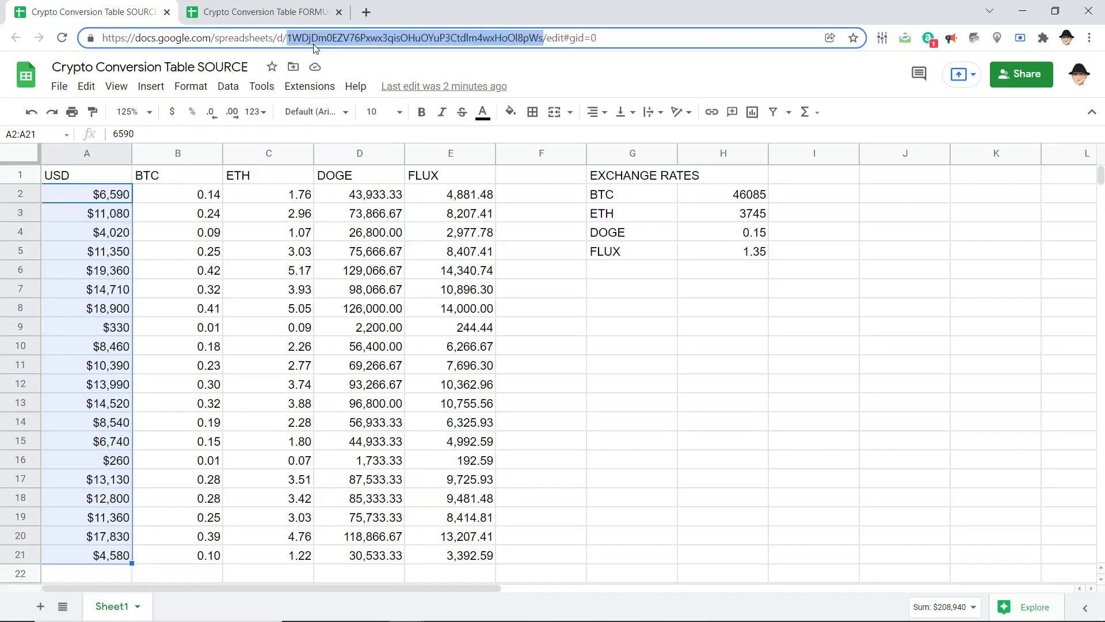
Complete =IMPORTRANGE with the SOURCE ID and range "A2:A", then allow access
{"action": "key", "text": "ctrl+Tab"}
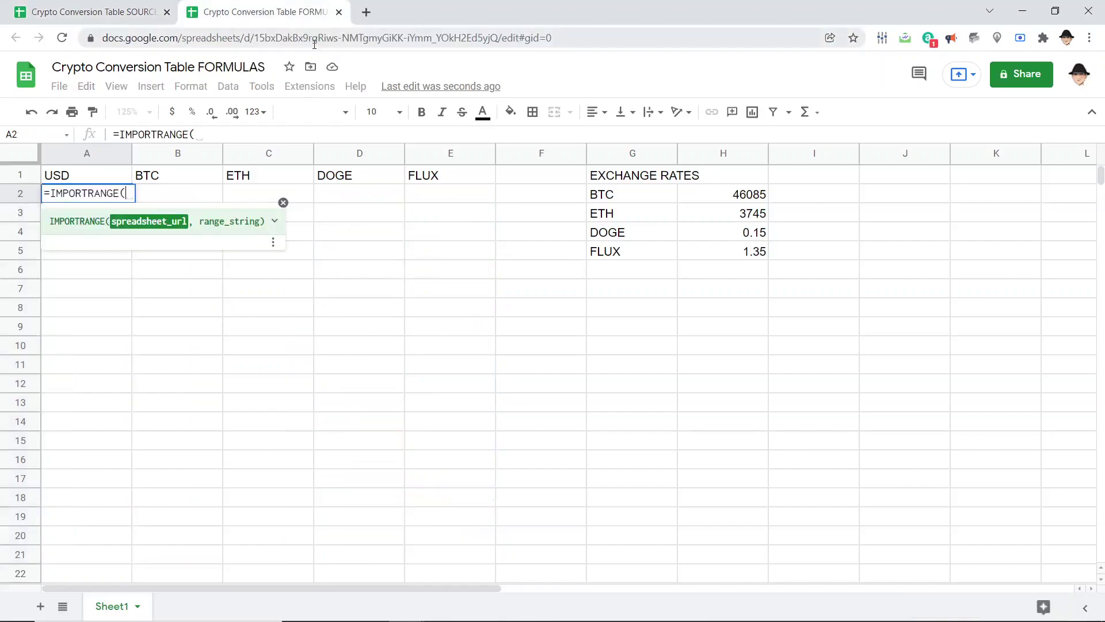
{"action": "type", "text": "\""}
{"action": "key", "text": "ctrl+v"}
{"action": "type", "text": "\",\""}
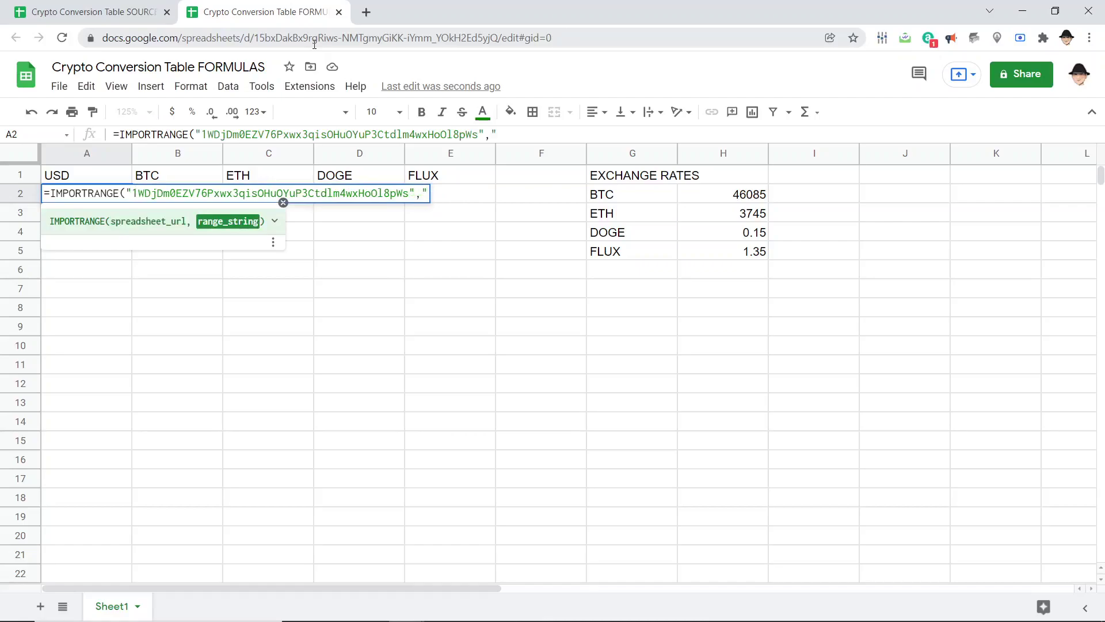
{"action": "type", "text": "A2:A\")"}
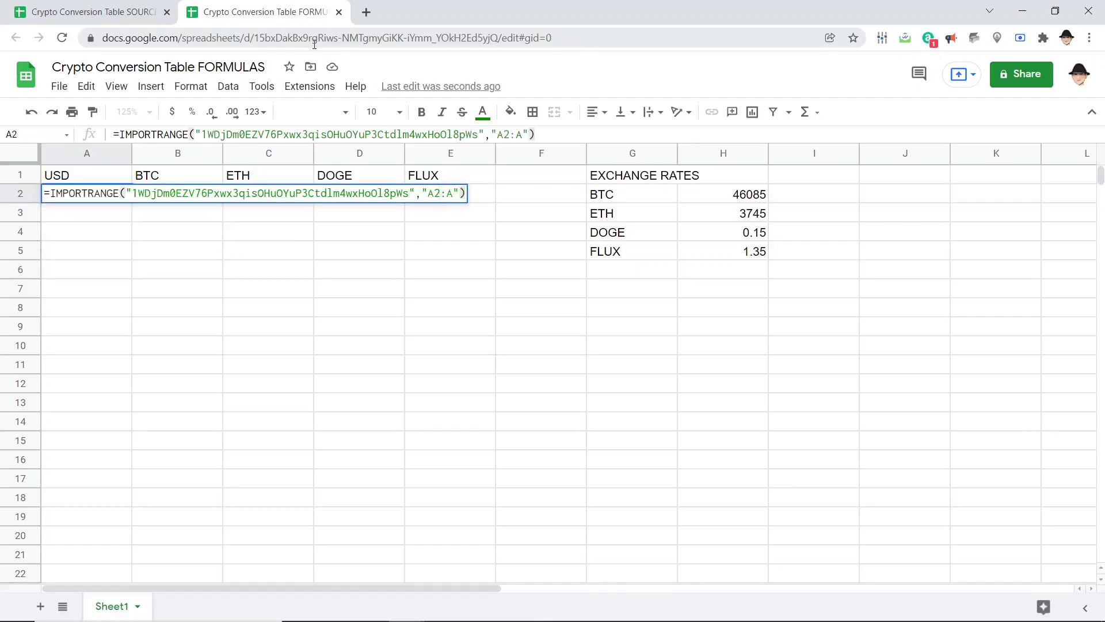
{"action": "key", "text": "Return"}
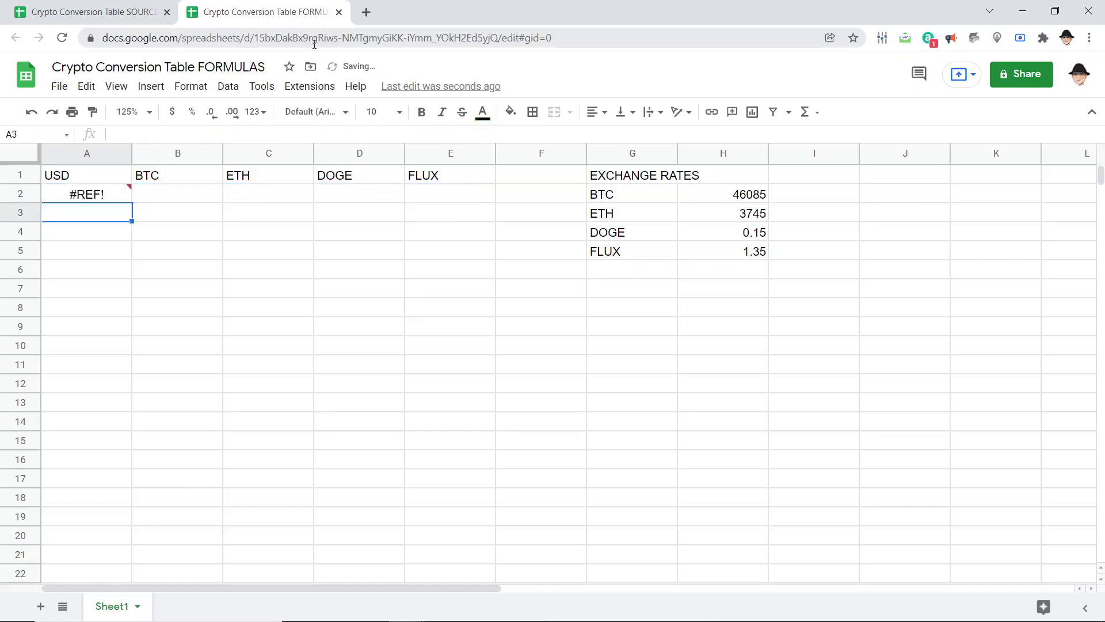
{"action": "mouse_move", "coordinate": [91, 198]}
{"action": "left_click", "coordinate": [163, 213]}
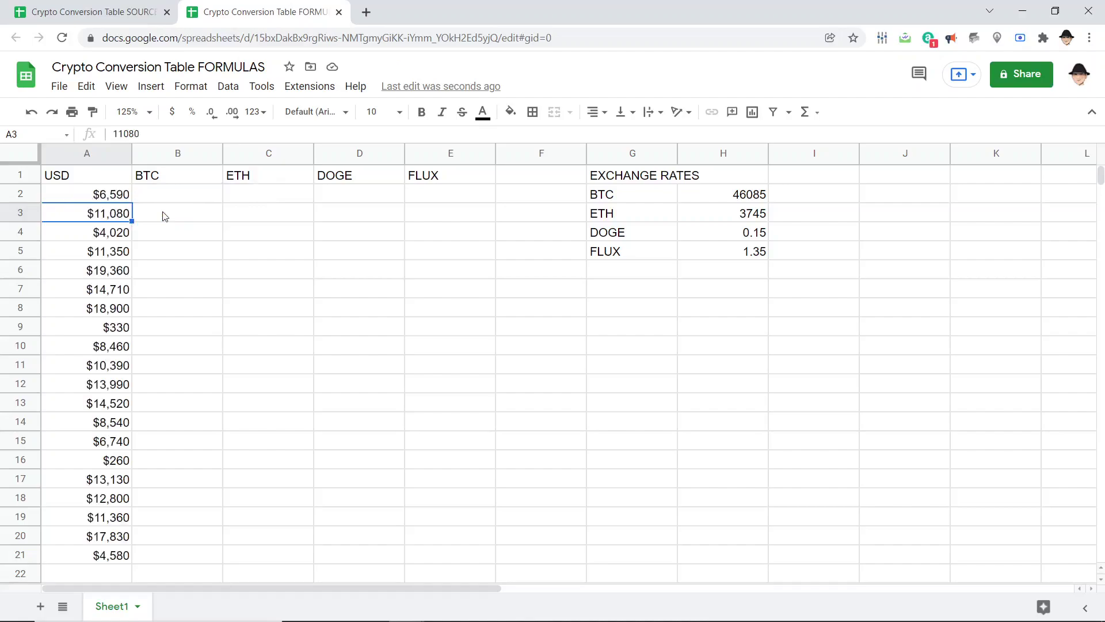
Copy SOURCE's conversion formulas B2:E21 into the same range in FORMULAS
{"action": "left_click", "coordinate": [168, 199]}
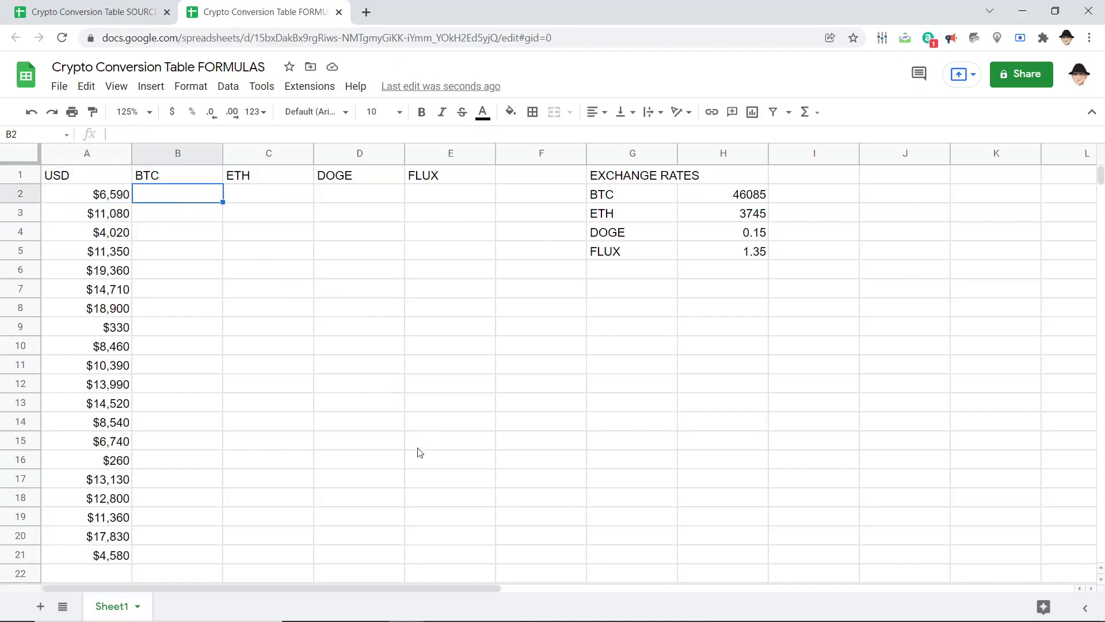
{"action": "left_click", "coordinate": [458, 543], "text": "shift"}
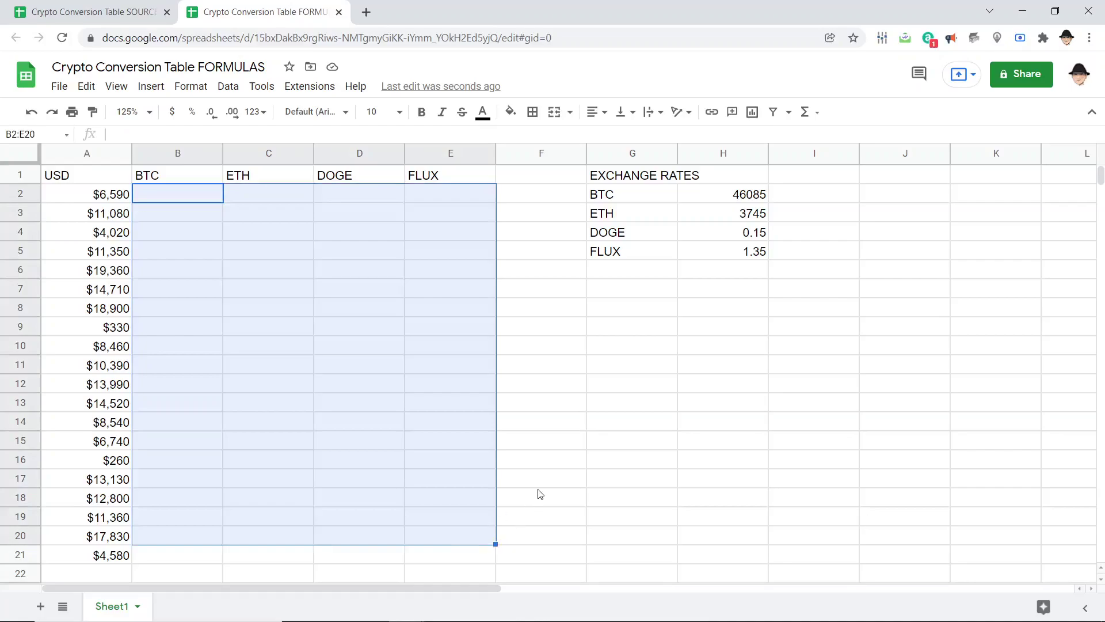
{"action": "key", "text": "shift+Down"}
{"action": "key", "text": "ctrl+shift+Tab"}
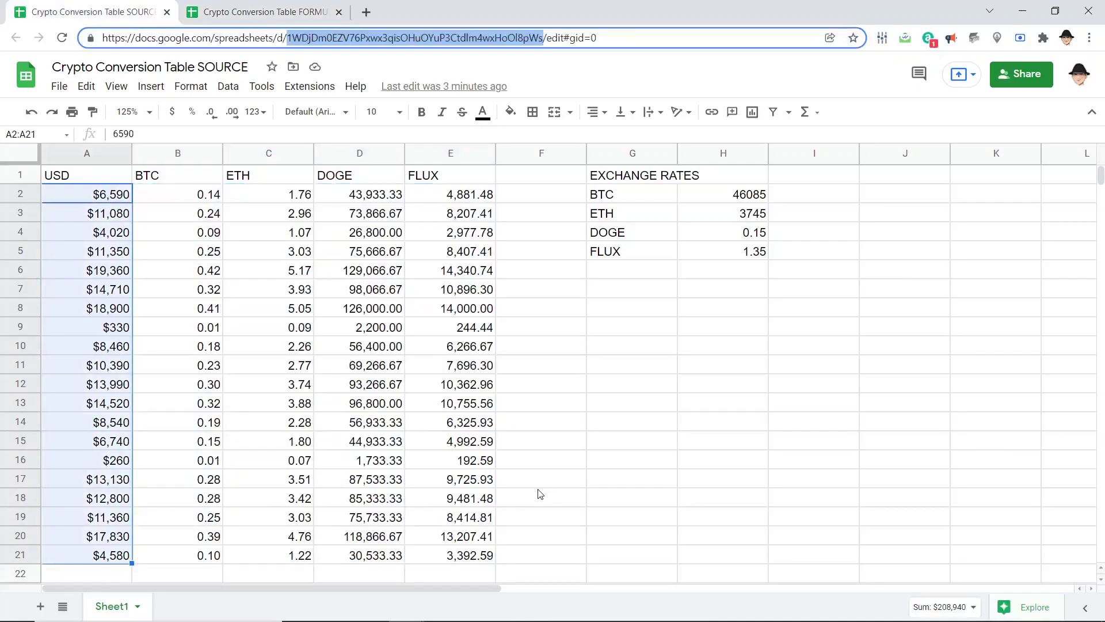
{"action": "key", "text": "Right"}
{"action": "key", "text": "Up"}
{"action": "key", "text": "Left"}
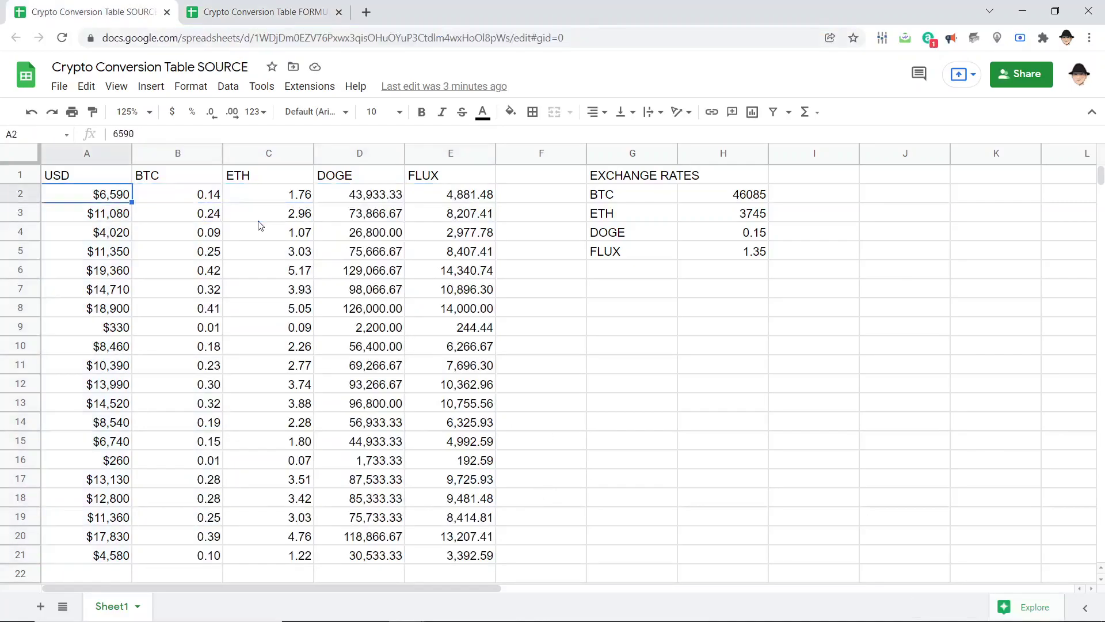
{"action": "key", "text": "Right"}
{"action": "key", "text": "ctrl+shift+Down"}
{"action": "key", "text": "ctrl+shift+Right"}
{"action": "key", "text": "ctrl+c"}
{"action": "key", "text": "ctrl+Tab"}
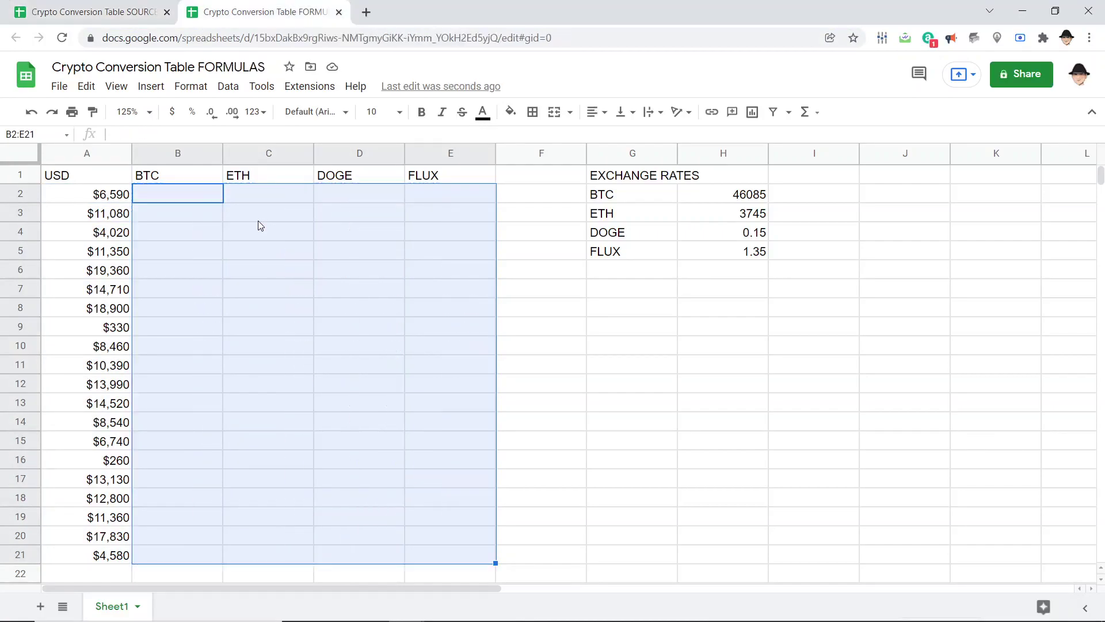
{"action": "key", "text": "ctrl+v"}
Check that B2 holds =A2/$H$2 and select the imported USD column
{"action": "key", "text": "Down"}
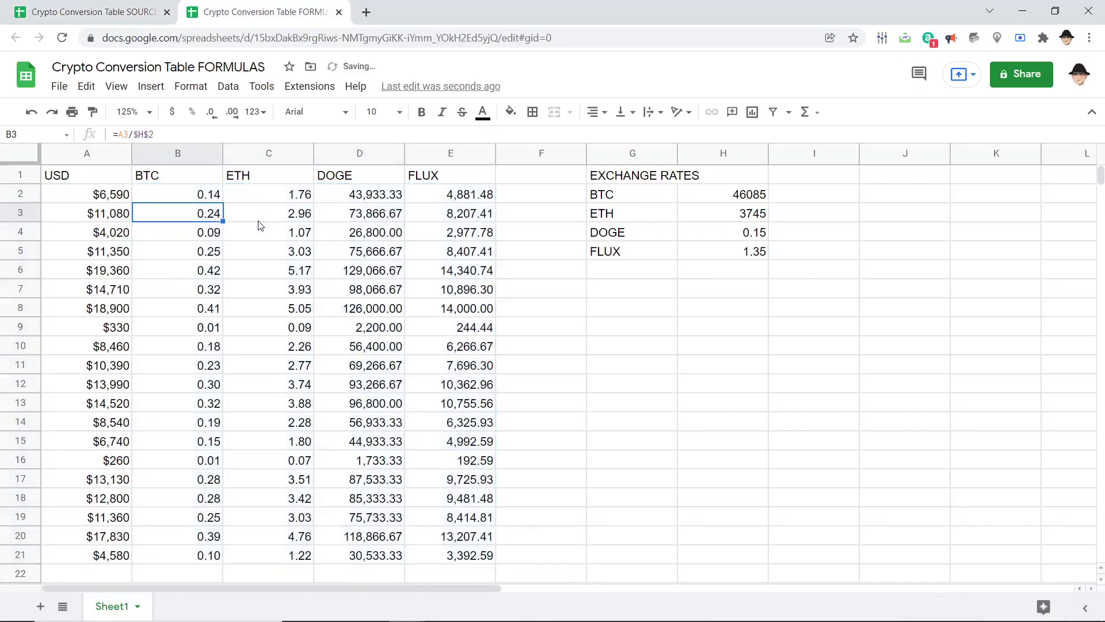
{"action": "key", "text": "Up"}
{"action": "key", "text": "F2"}
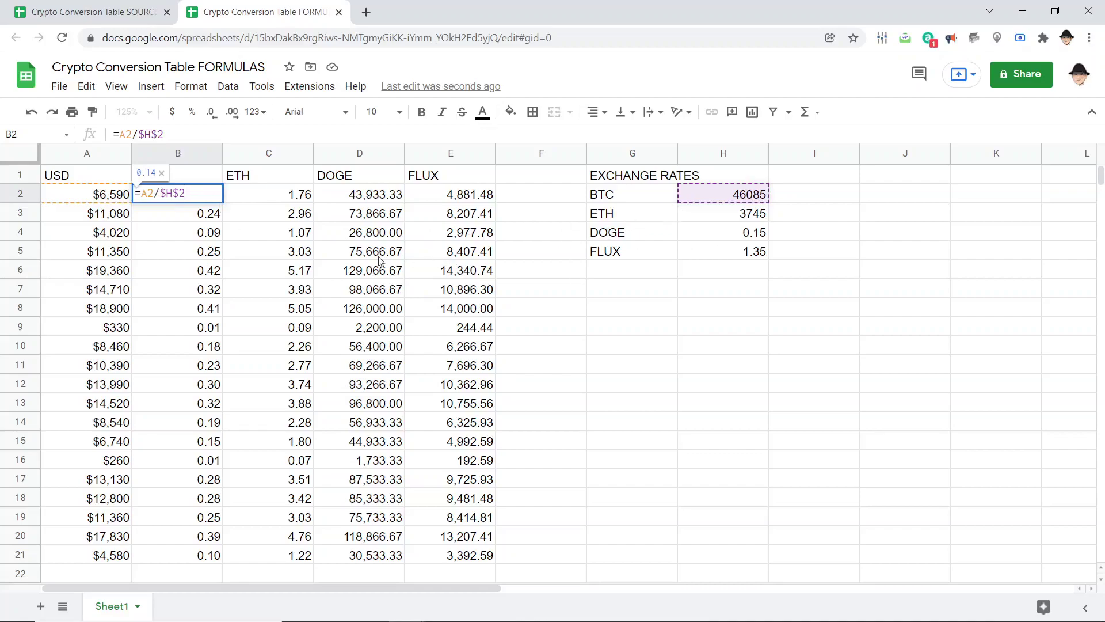
{"action": "key", "text": "Escape"}
{"action": "key", "text": "Left"}
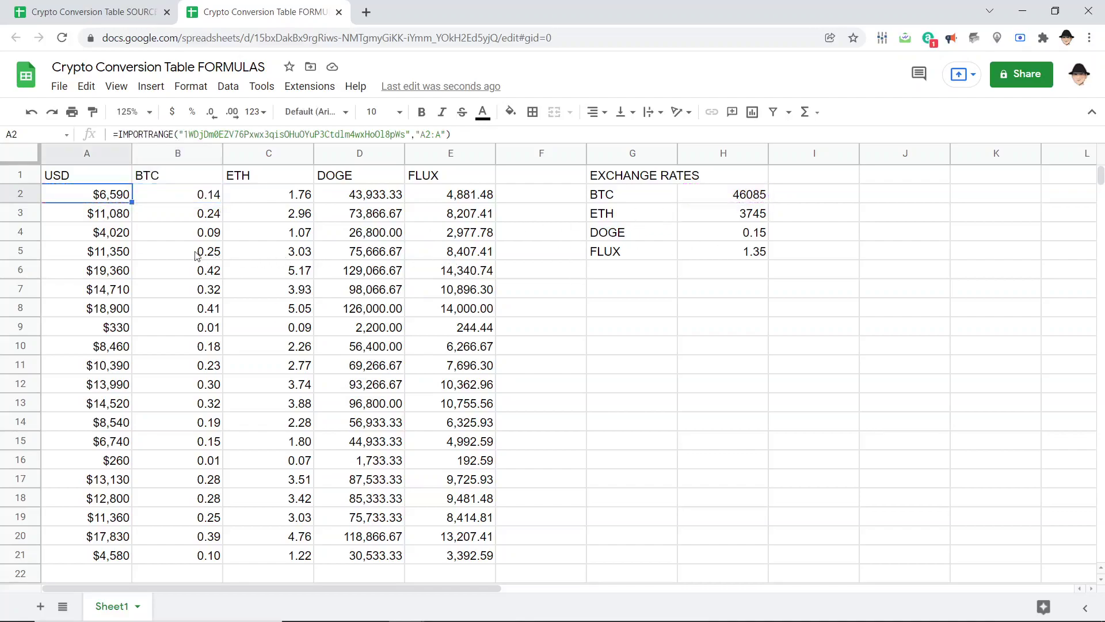
{"action": "key", "text": "ctrl+shift+Down"}
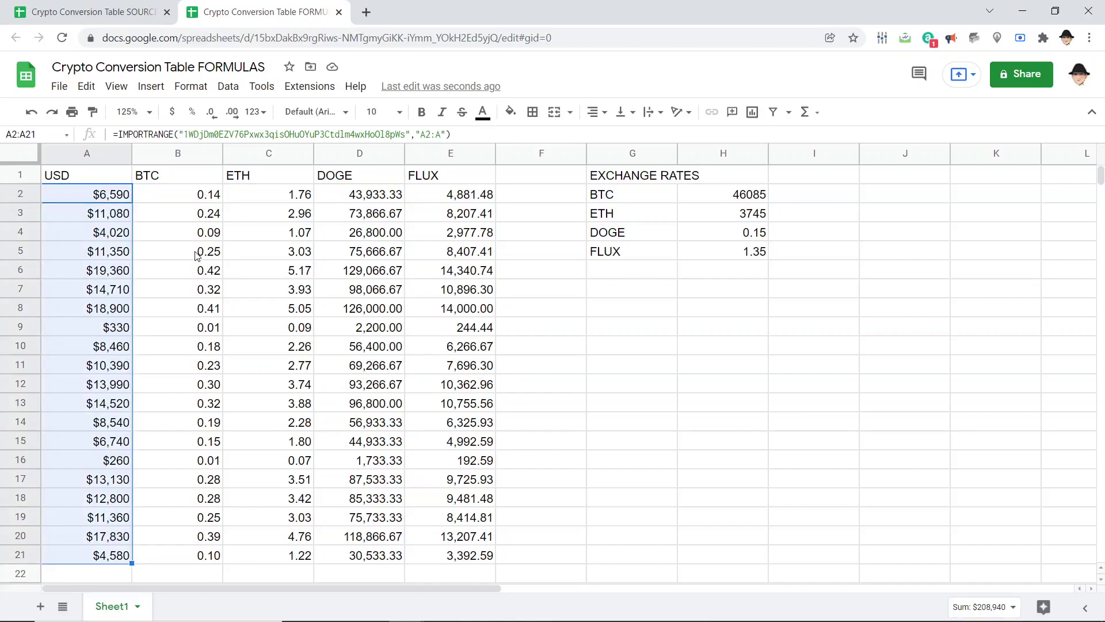
Clear the conversion values B2:E21 and the exchange-rate table G1:H5 in SOURCE
{"action": "key", "text": "ctrl+Tab"}
{"action": "key", "text": "Delete"}
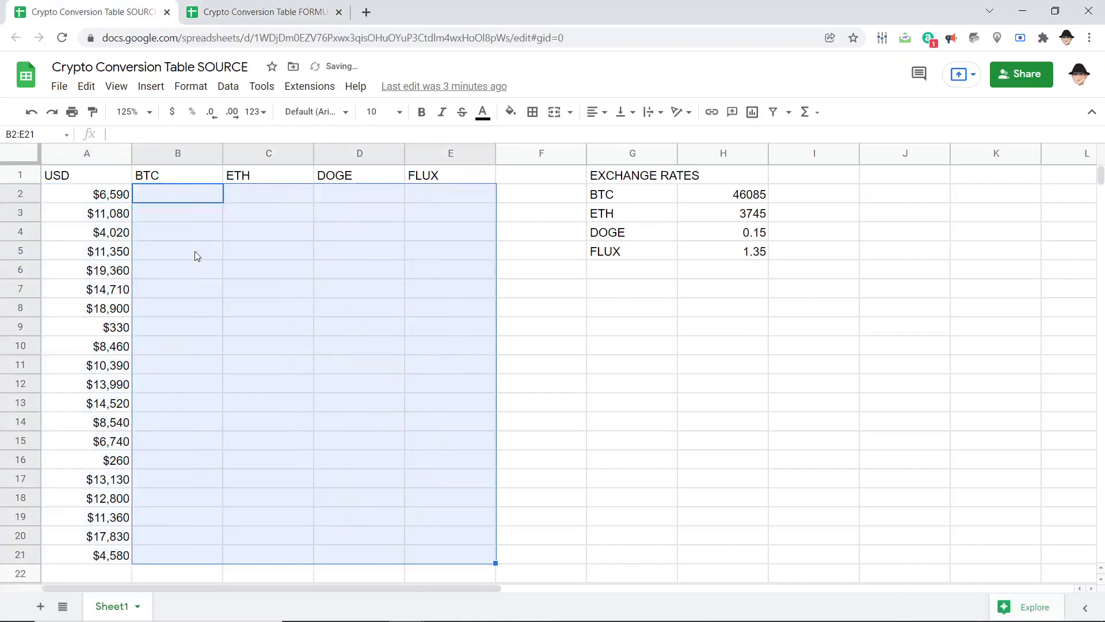
{"action": "key", "text": "Right"}
{"action": "key", "text": "Right"}
{"action": "key", "text": "Right"}
{"action": "key", "text": "Right"}
{"action": "key", "text": "Right"}
{"action": "key", "text": "ctrl+Down"}
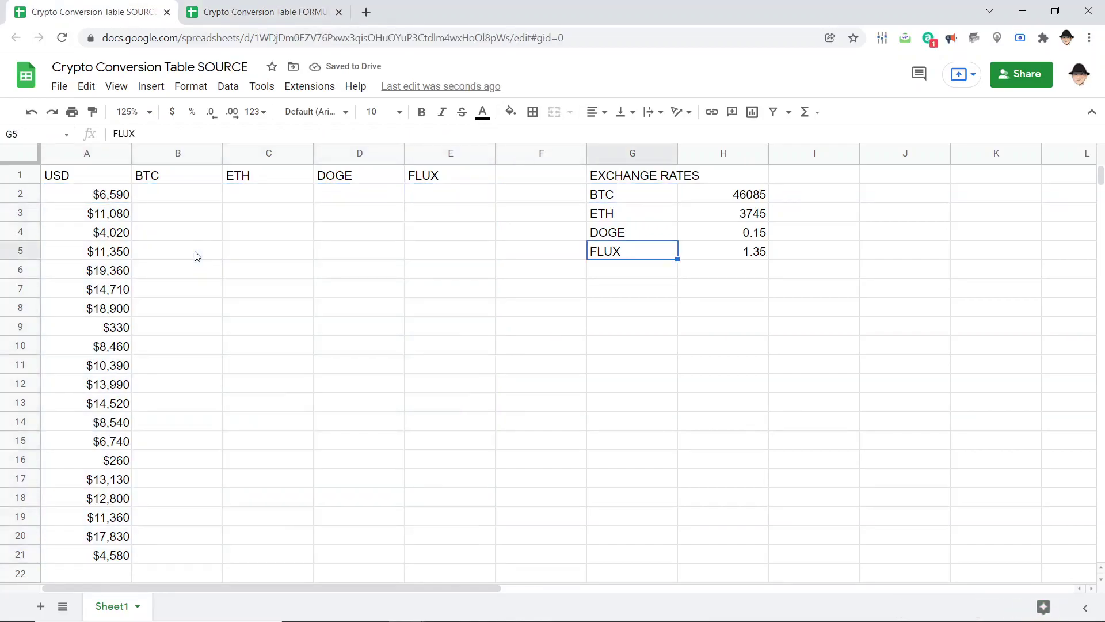
{"action": "key", "text": "shift+Right"}
{"action": "key", "text": "ctrl+shift+Up"}
{"action": "key", "text": "Delete"}
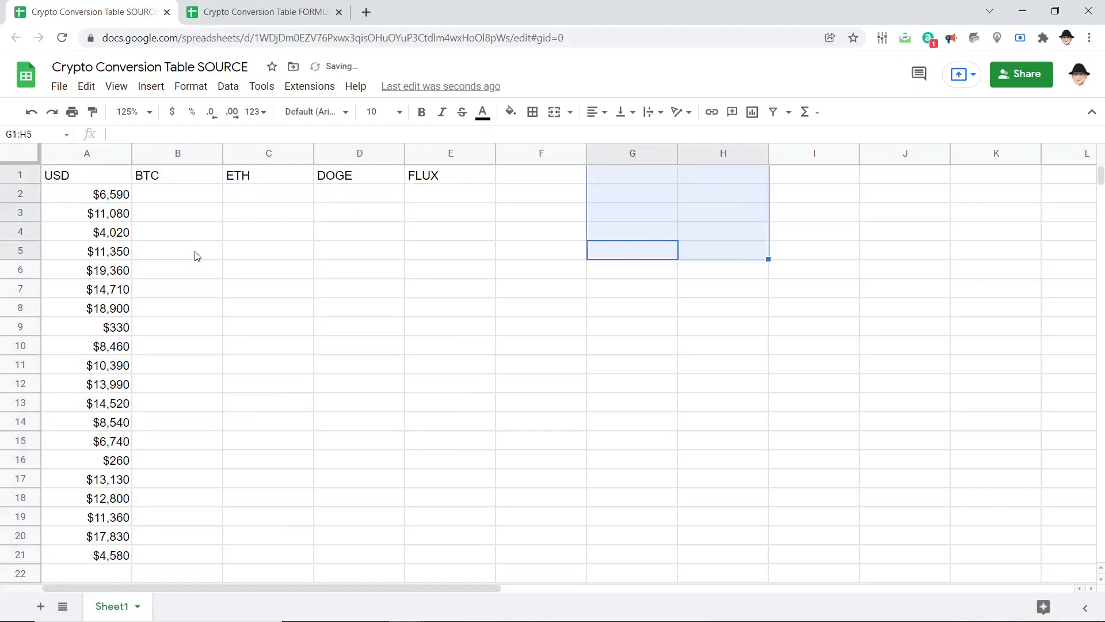
Confirm the FORMULAS spreadsheet still shows its results, then return to SOURCE
{"action": "key", "text": "ctrl+Home"}
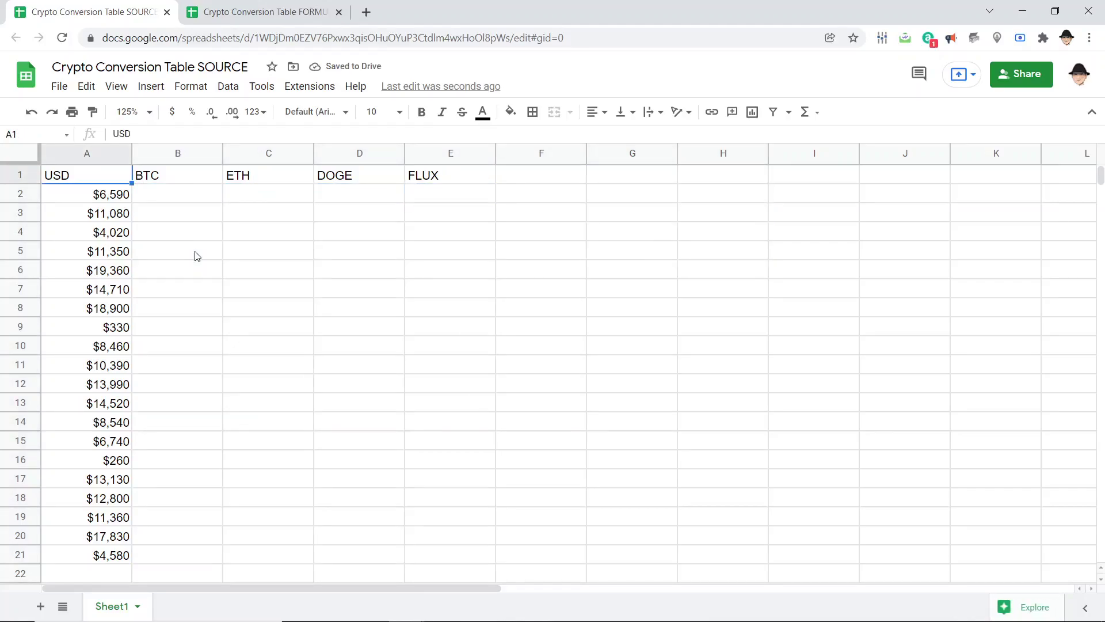
{"action": "key", "text": "ctrl+Tab"}
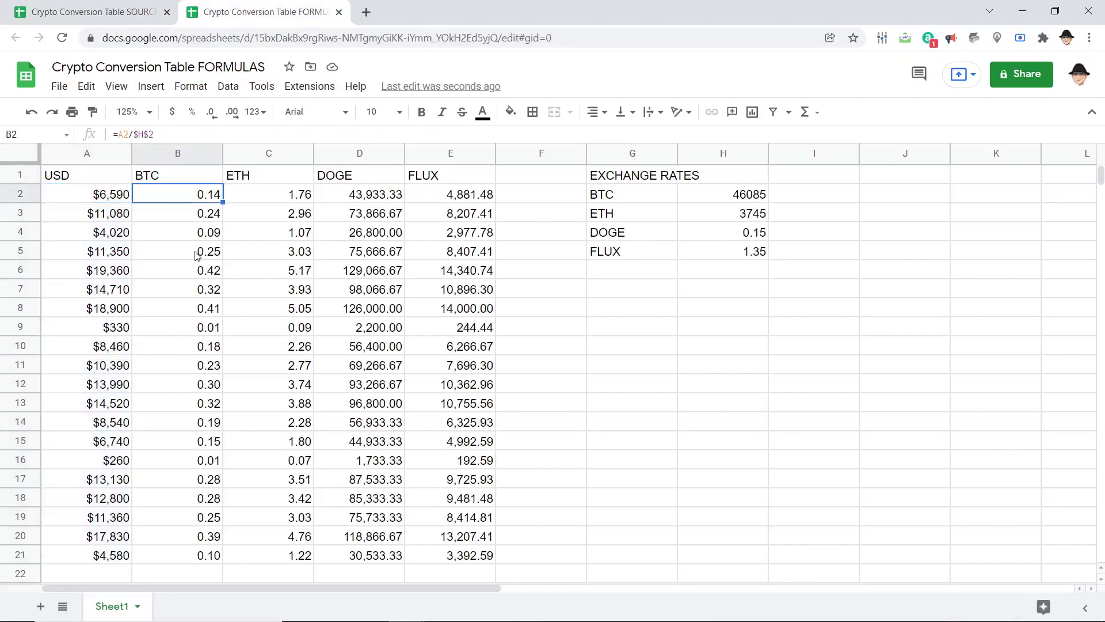
{"action": "key", "text": "ctrl+Tab"}
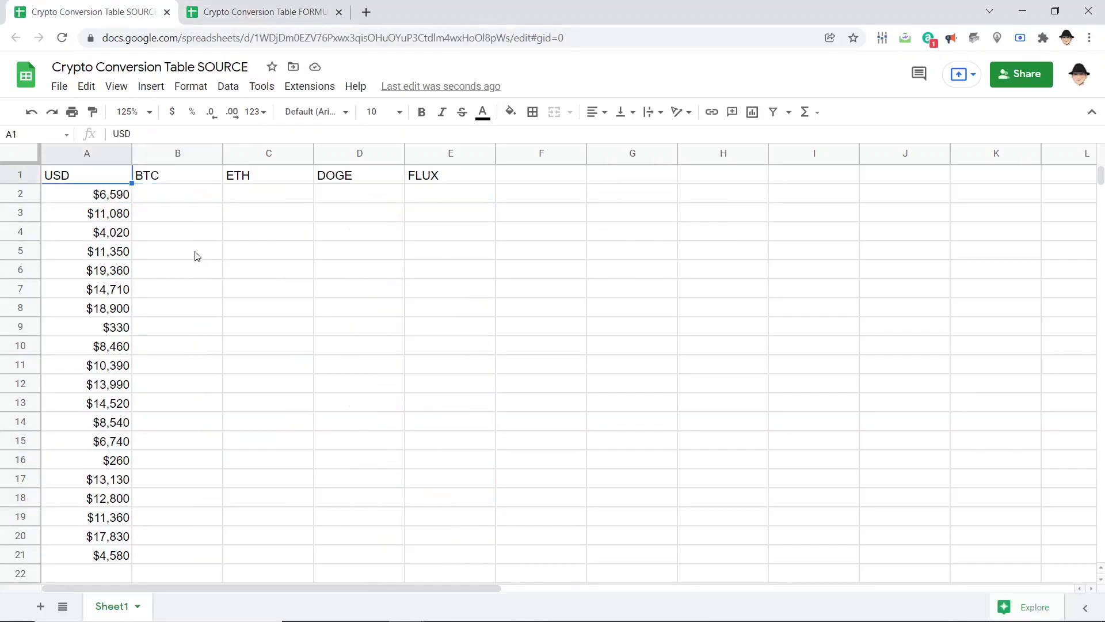
Start =IMPORTRANGE( in SOURCE's B2 and copy the FORMULAS spreadsheet ID from its URL
{"action": "key", "text": "Right"}
{"action": "key", "text": "Down"}
{"action": "type", "text": "=importr"}
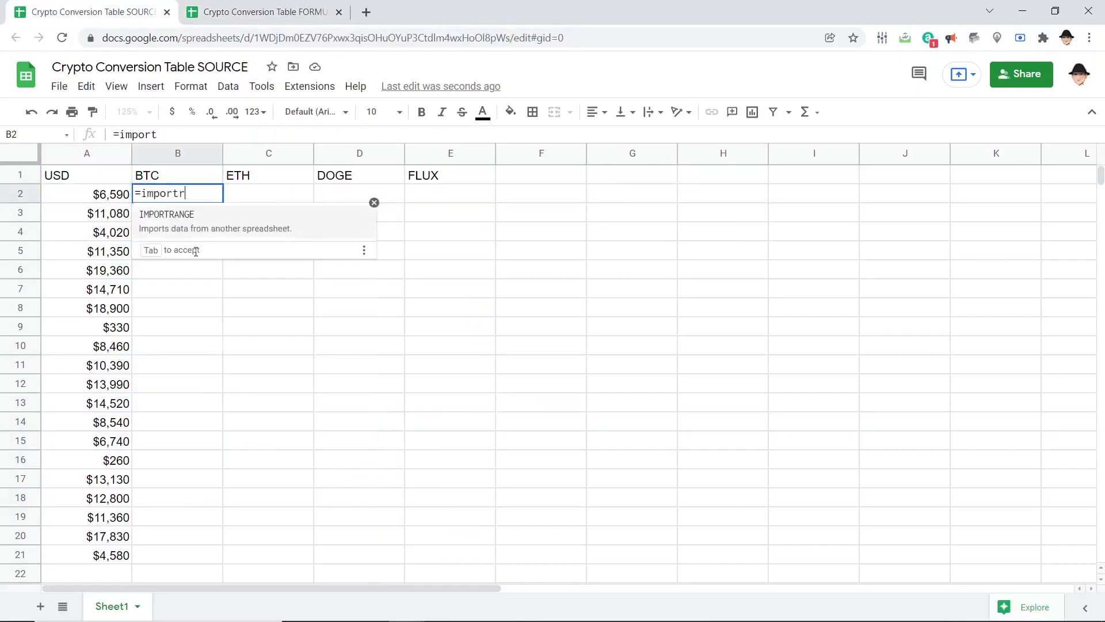
{"action": "key", "text": "Tab"}
{"action": "key", "text": "ctrl+Tab"}
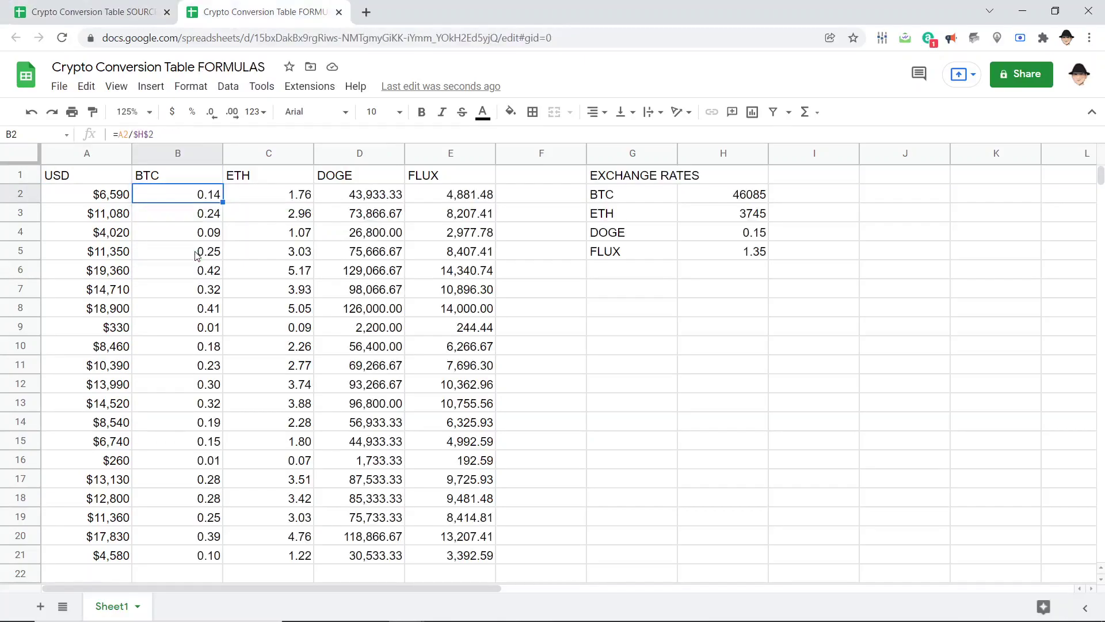
{"action": "left_click", "coordinate": [252, 38]}
{"action": "left_click", "coordinate": [255, 41]}
{"action": "key", "text": "ctrl+Right"}
{"action": "key", "text": "ctrl+Right"}
{"action": "key", "text": "ctrl+shift+Right"}
{"action": "key", "text": "ctrl+shift+Right"}
{"action": "key", "text": "ctrl+shift+Right"}
{"action": "key", "text": "ctrl+shift+Right"}
{"action": "key", "text": "shift+Left"}
Complete the B2 formula with the FORMULAS ID and range "B2:E", then allow access
{"action": "key", "text": "ctrl+shift+Tab"}
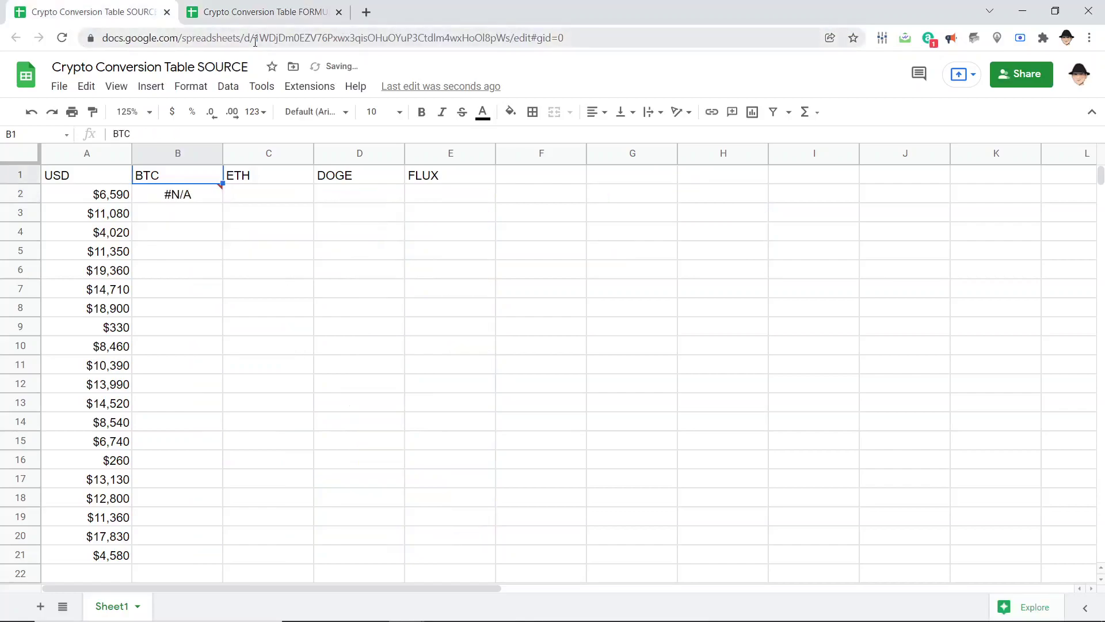
{"action": "key", "text": "Down"}
{"action": "key", "text": "Return"}
{"action": "key", "text": "Left"}
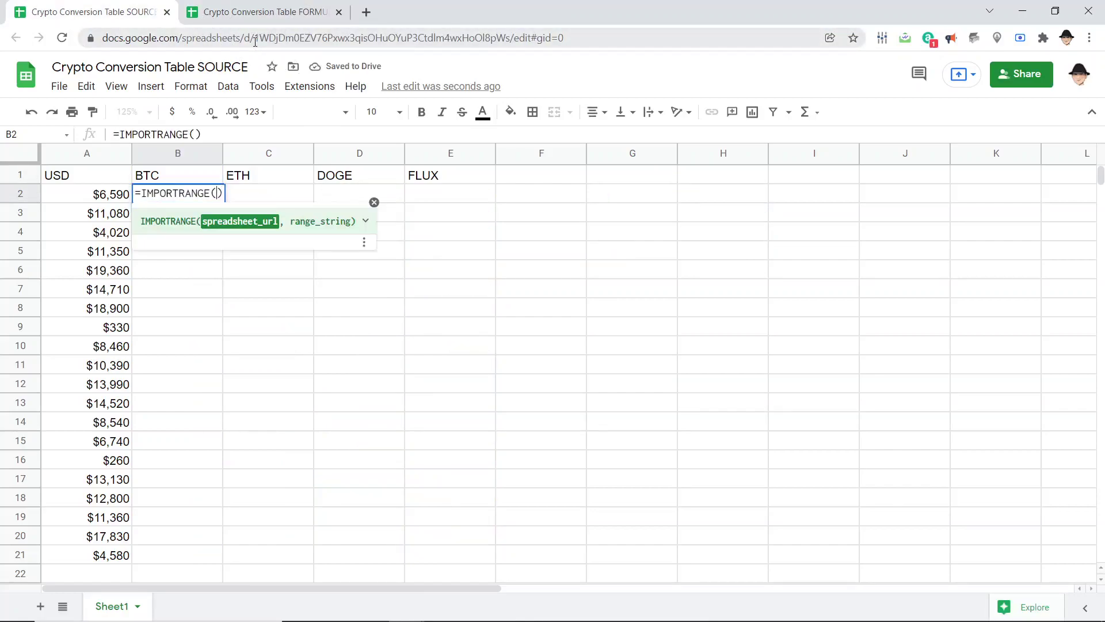
{"action": "type", "text": "\""}
{"action": "key", "text": "ctrl+v"}
{"action": "type", "text": "\", "}
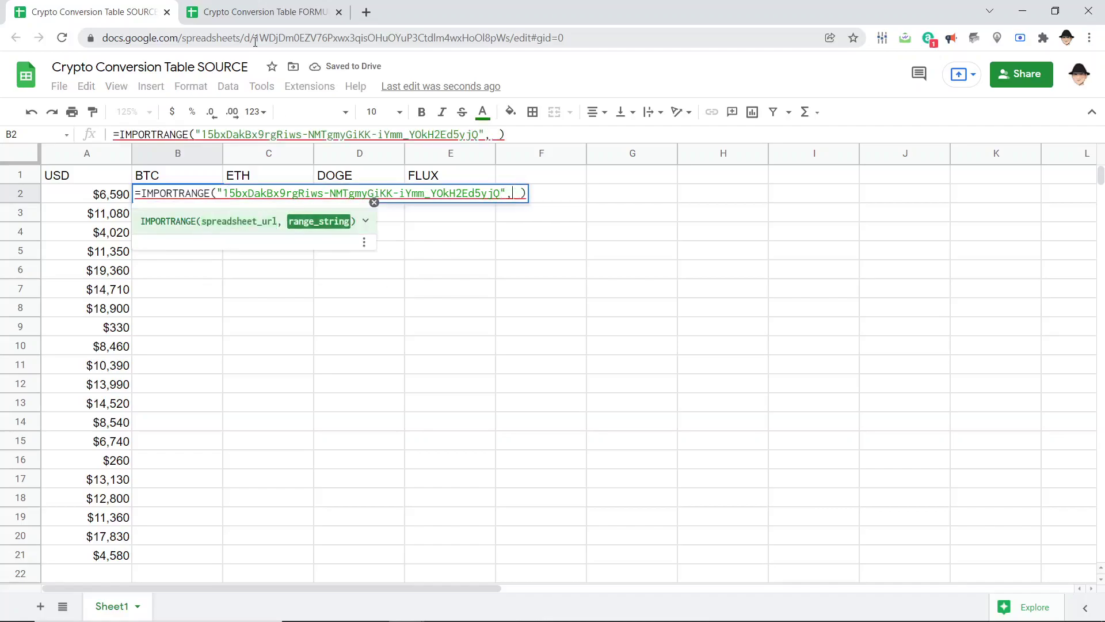
{"action": "type", "text": "S"}
{"action": "key", "text": "BackSpace"}
{"action": "type", "text": "S"}
{"action": "key", "text": "BackSpace"}
{"action": "key", "text": "BackSpace"}
{"action": "type", "text": "\"B2:E"}
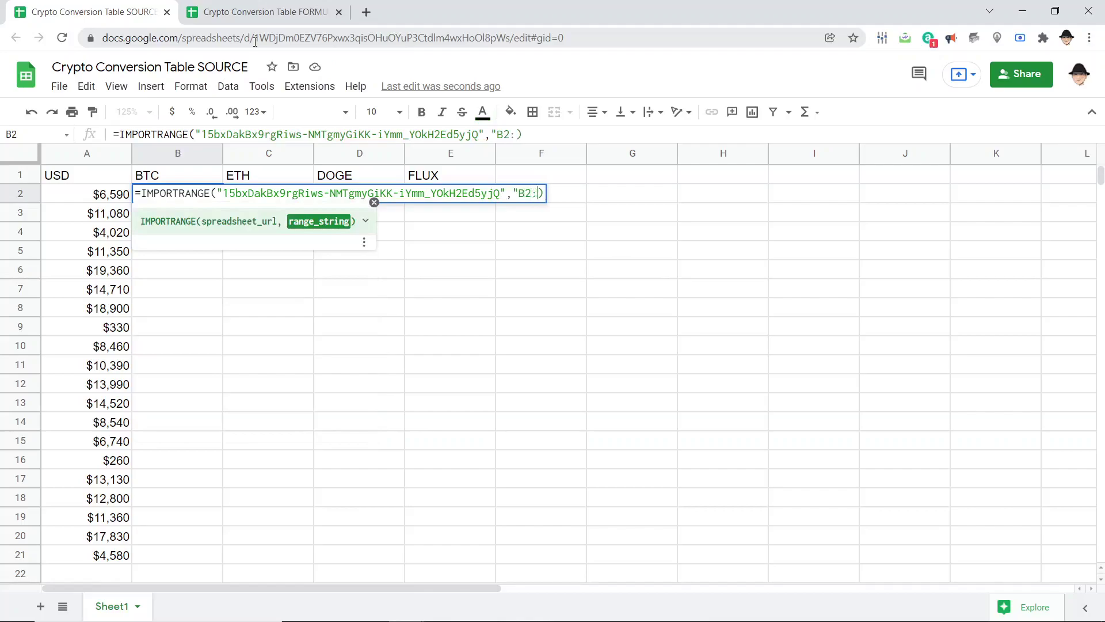
{"action": "type", "text": "\""}
{"action": "key", "text": "Return"}
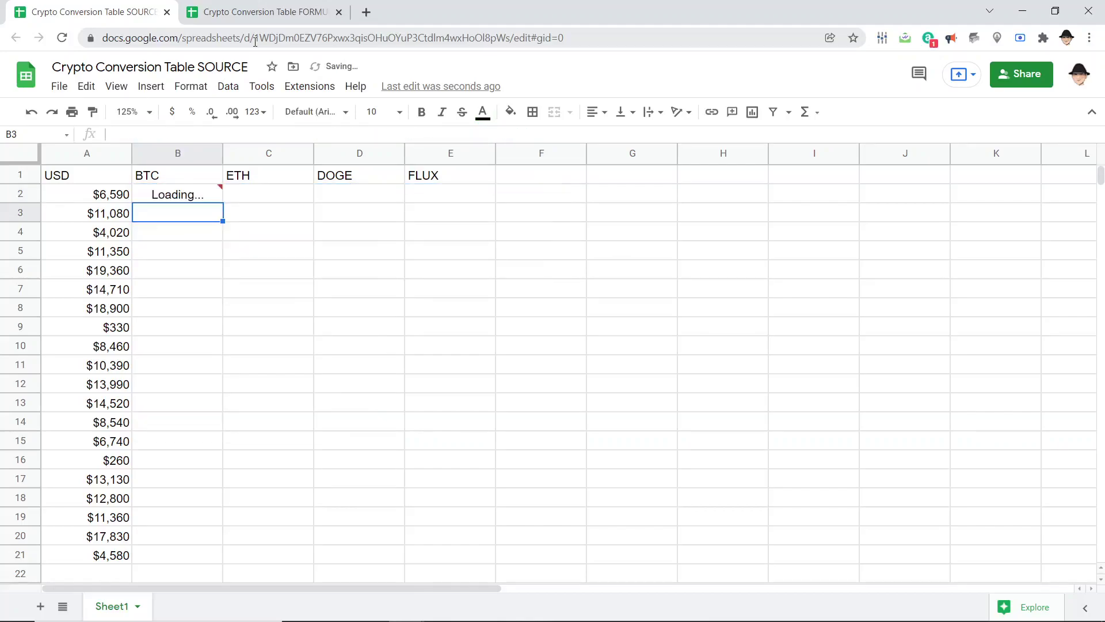
{"action": "left_click", "coordinate": [245, 216]}
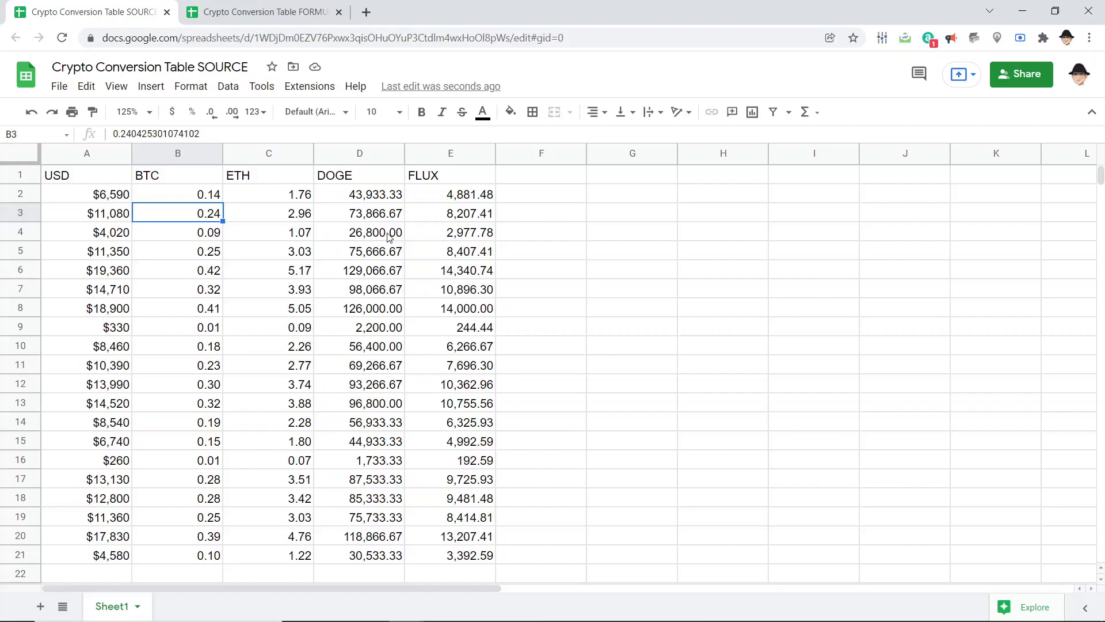
Review the imported USD and BTC–FLUX values in SOURCE, compare with FORMULAS, and scroll to row 21
{"action": "key", "text": "Up"}
{"action": "key", "text": "ctrl+shift+End"}
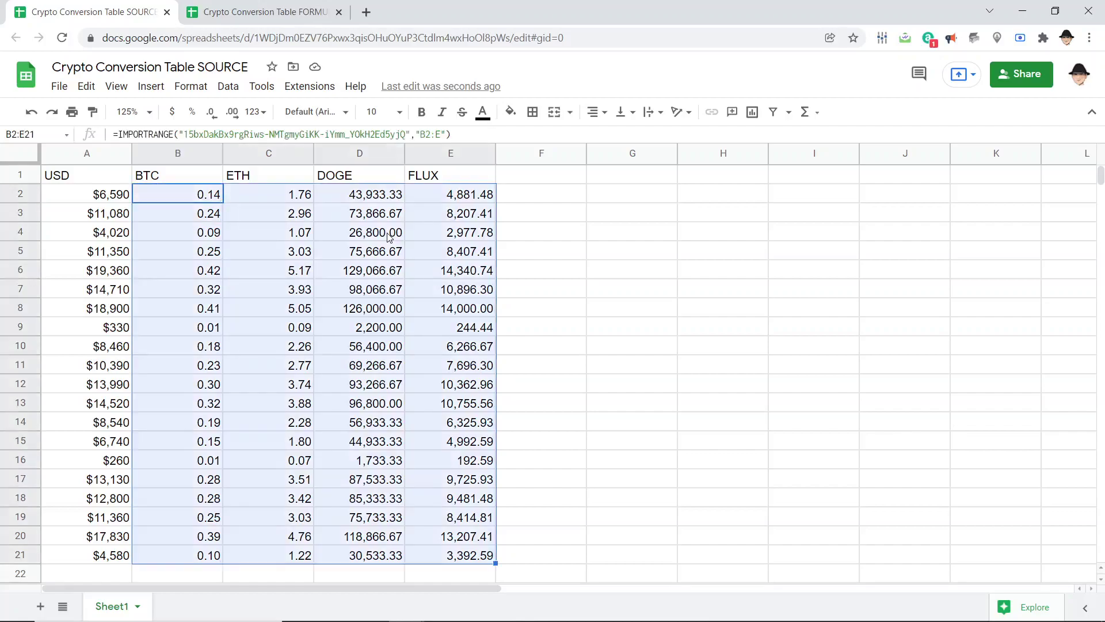
{"action": "key", "text": "Left"}
{"action": "key", "text": "ctrl+shift+Down"}
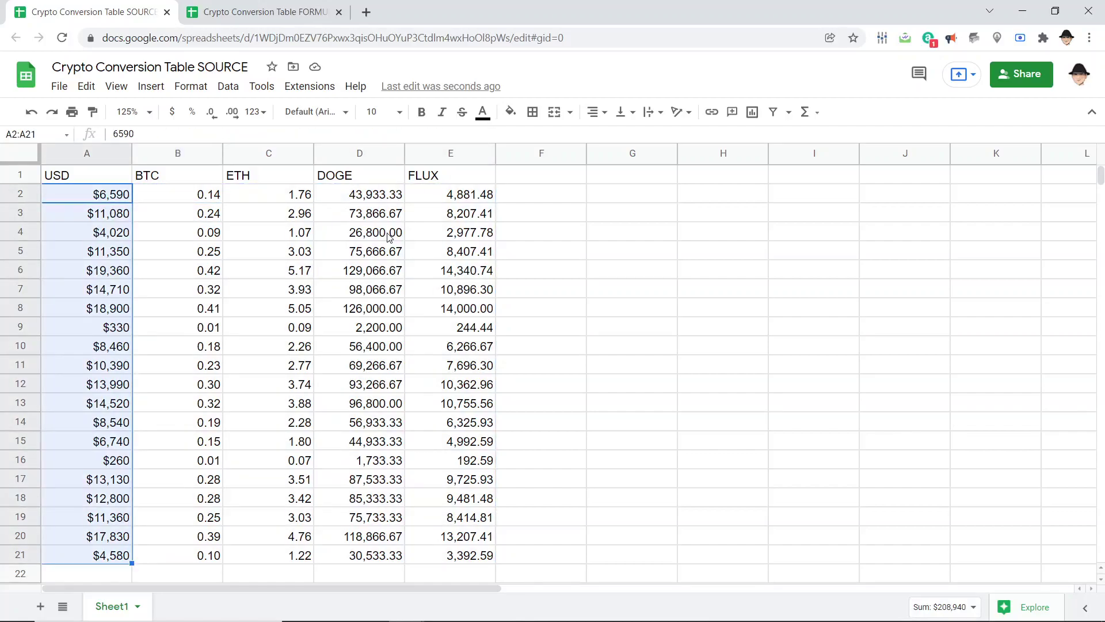
{"action": "key", "text": "Right"}
{"action": "key", "text": "Right"}
{"action": "key", "text": "Right"}
{"action": "key", "text": "Right"}
{"action": "key", "text": "Right"}
{"action": "key", "text": "Right"}
{"action": "key", "text": "Left"}
{"action": "key", "text": "Left"}
{"action": "key", "text": "Left"}
{"action": "key", "text": "Left"}
{"action": "key", "text": "Right"}
{"action": "key", "text": "Right"}
{"action": "key", "text": "Left"}
{"action": "key", "text": "Left"}
{"action": "key", "text": "Down"}
{"action": "key", "text": "Down"}
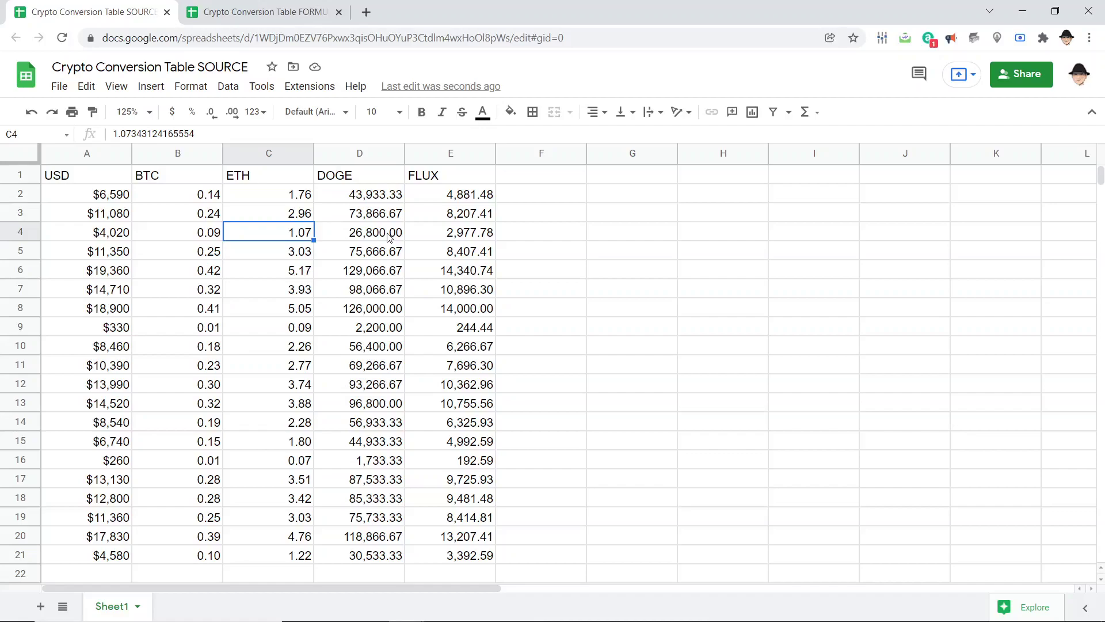
{"action": "key", "text": "ctrl+Tab"}
{"action": "key", "text": "ctrl+shift+Tab"}
{"action": "scroll", "coordinate": [282, 231], "scroll_direction": "down", "scroll_amount": 2}
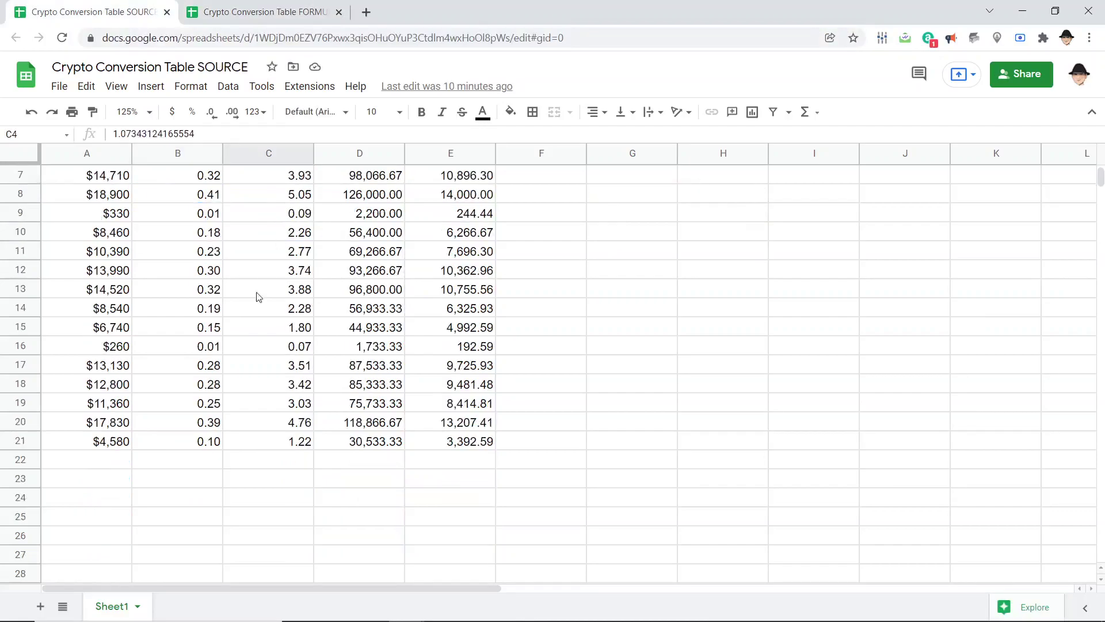
Enter the USD amount 5600 in A22 of the SOURCE sheet and check its BTC cell
{"action": "left_click", "coordinate": [118, 460]}
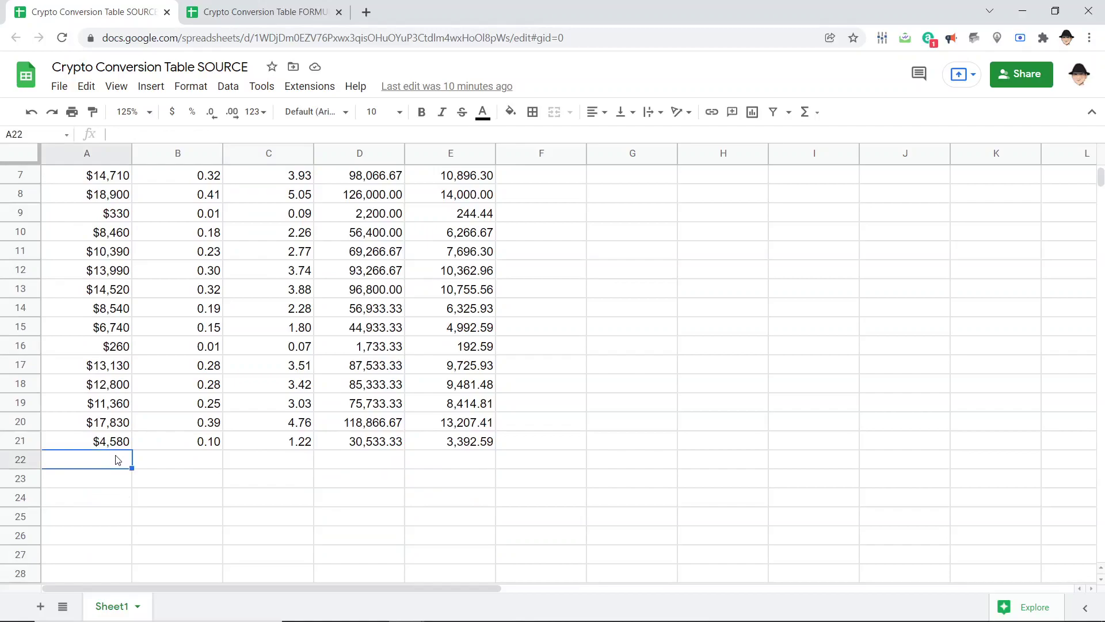
{"action": "type", "text": "5630"}
{"action": "key", "text": "Return"}
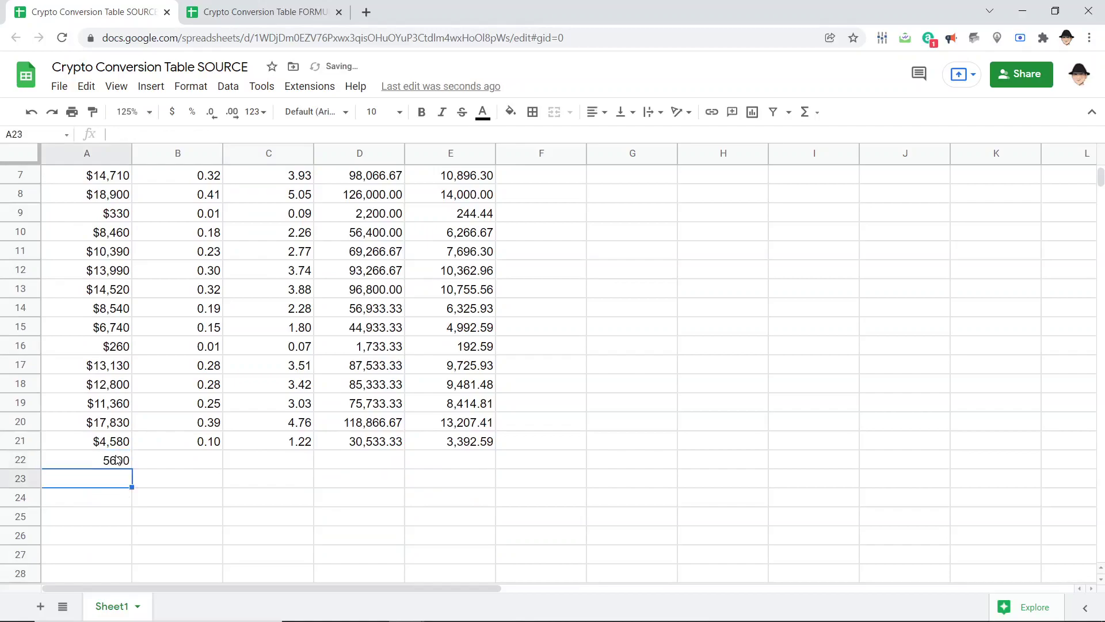
{"action": "left_click", "coordinate": [176, 461]}
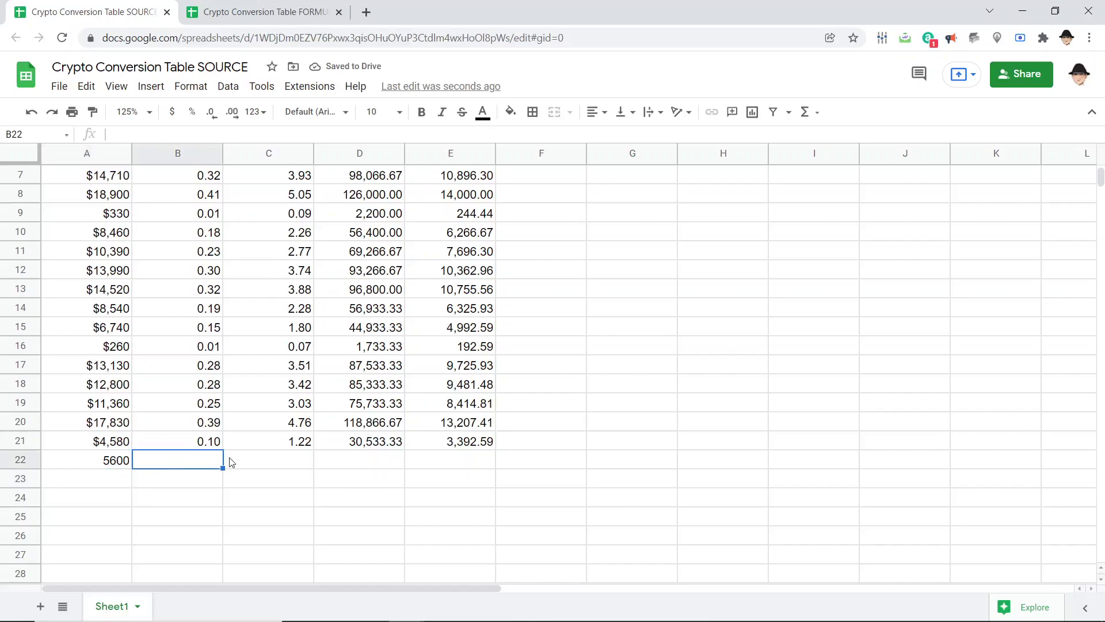
In the FORMULAS spreadsheet, confirm A22 shows 5600 but B22 has no conversion, then return to B2
{"action": "key", "text": "ctrl+Tab"}
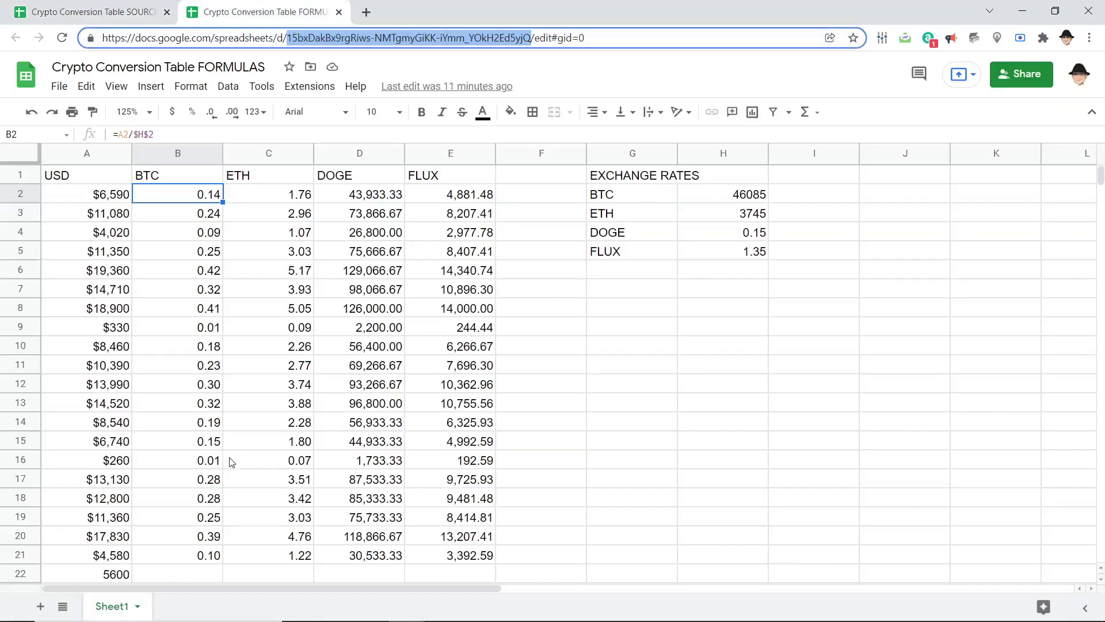
{"action": "left_click", "coordinate": [231, 462]}
{"action": "scroll", "coordinate": [230, 460], "scroll_direction": "down", "scroll_amount": 2}
{"action": "left_click", "coordinate": [118, 461]}
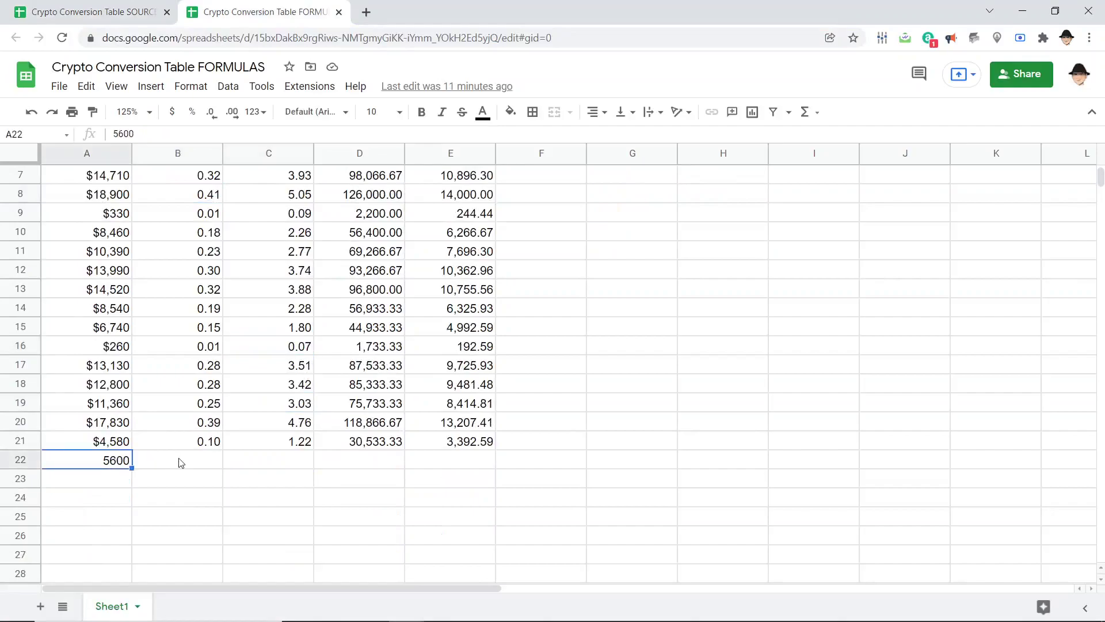
{"action": "left_click", "coordinate": [180, 463]}
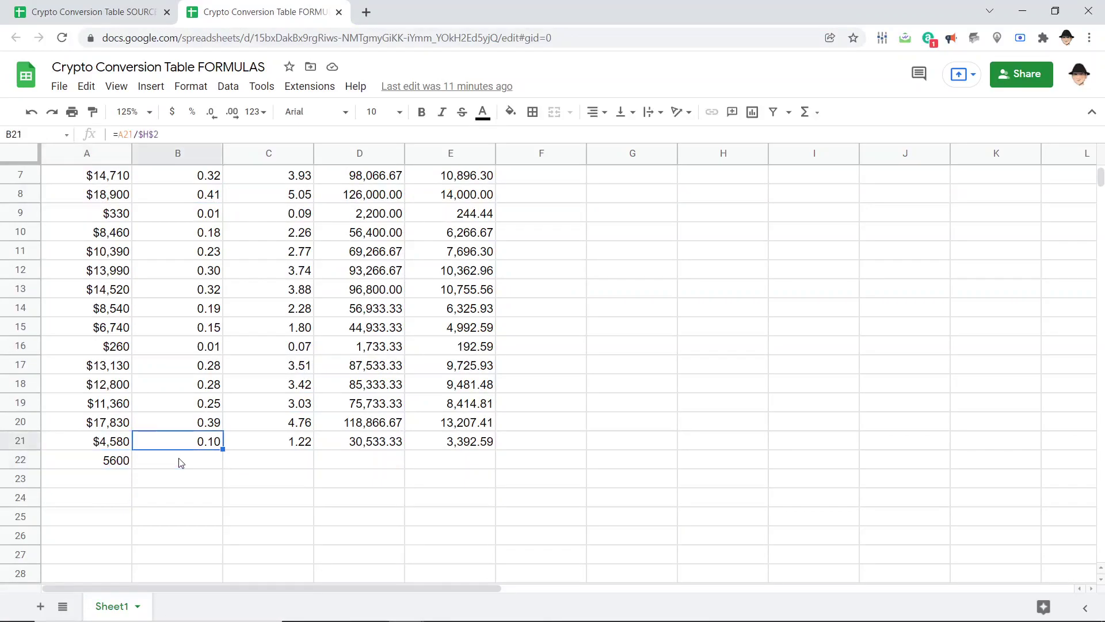
{"action": "key", "text": "ctrl+Up"}
{"action": "key", "text": "ctrl+Up"}
{"action": "key", "text": "Down"}
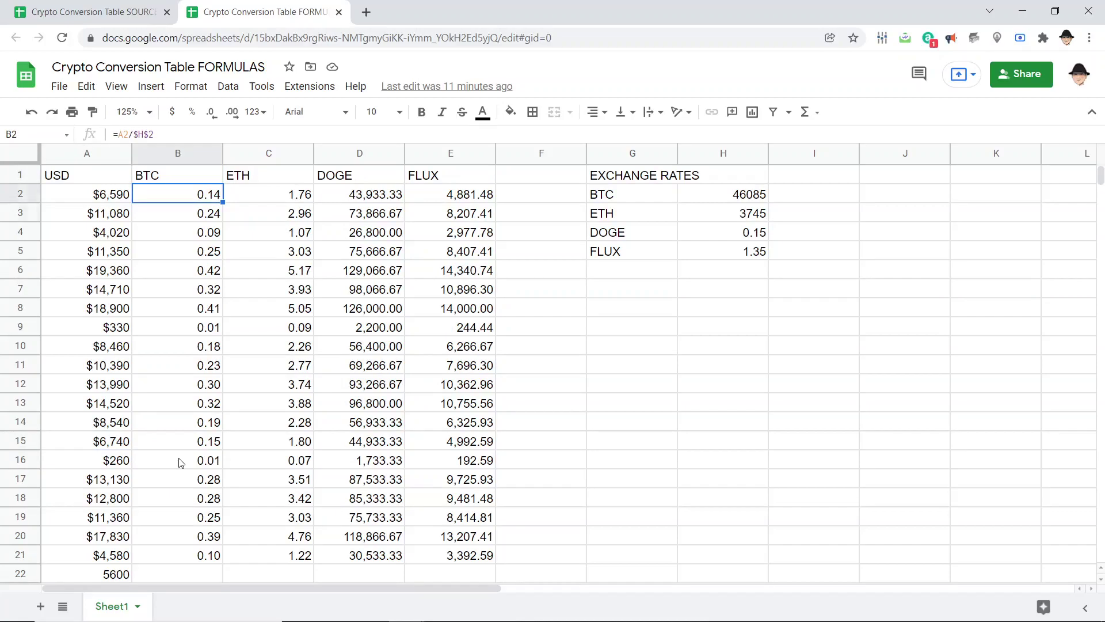
Clear the old per-row conversion formulas from B3:E21
{"action": "key", "text": "Down"}
{"action": "key", "text": "ctrl+shift+Down"}
{"action": "key", "text": "ctrl+shift+Right"}
{"action": "key", "text": "Delete"}
{"action": "key", "text": "Up"}
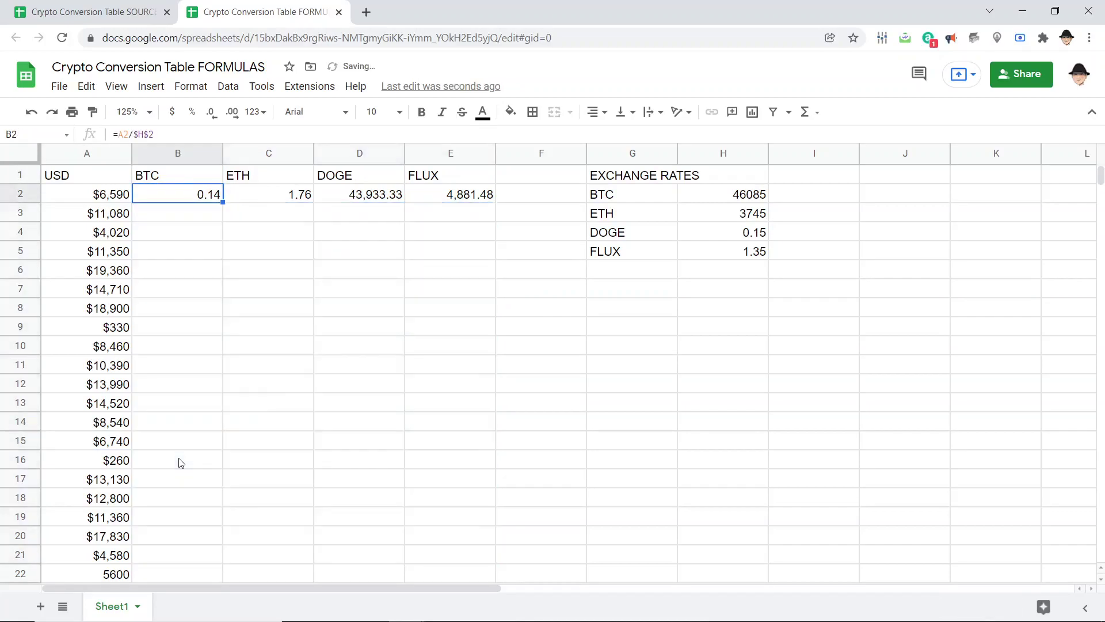
Rewrite B2 as =ARRAYFORMULA(IF(LEN(A2:A),A2:A/$H$2,)), fixing the ARRAYFORMULAS typo
{"action": "key", "text": "Return"}
{"action": "type", "text": "ARRAYFORMULAS("}
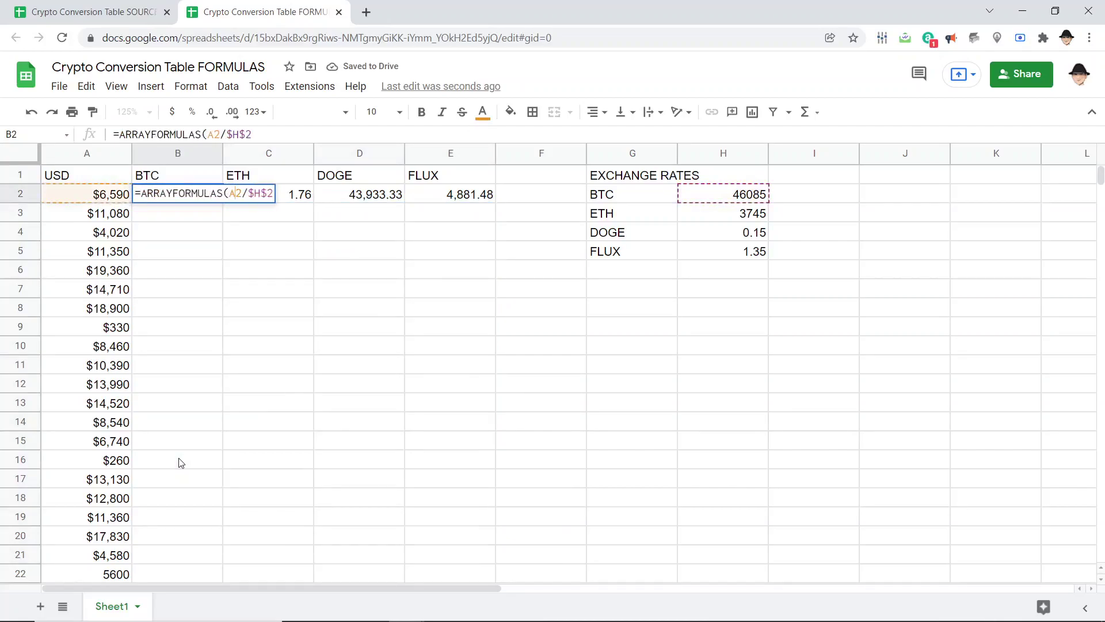
{"action": "type", "text": "IF(LEN("}
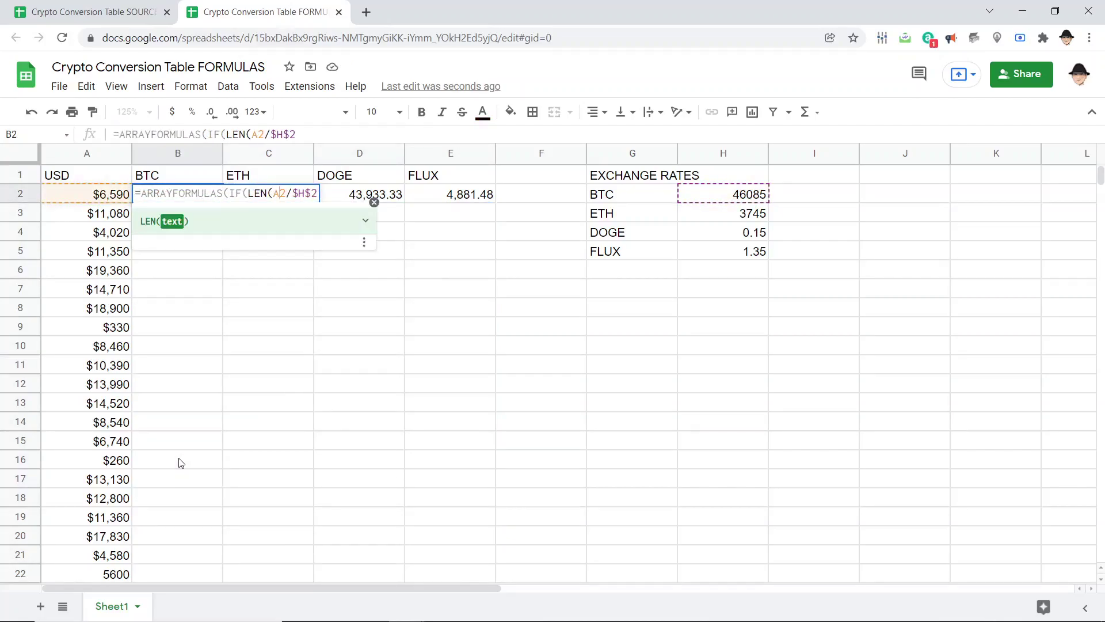
{"action": "type", "text": ":A), "}
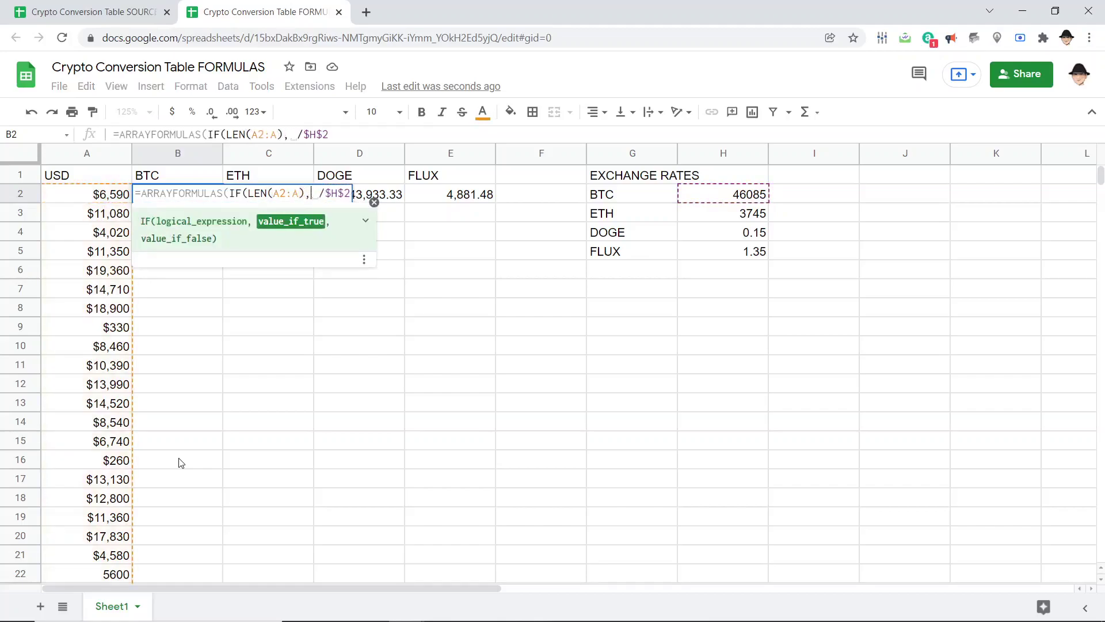
{"action": "type", "text": "A2:A"}
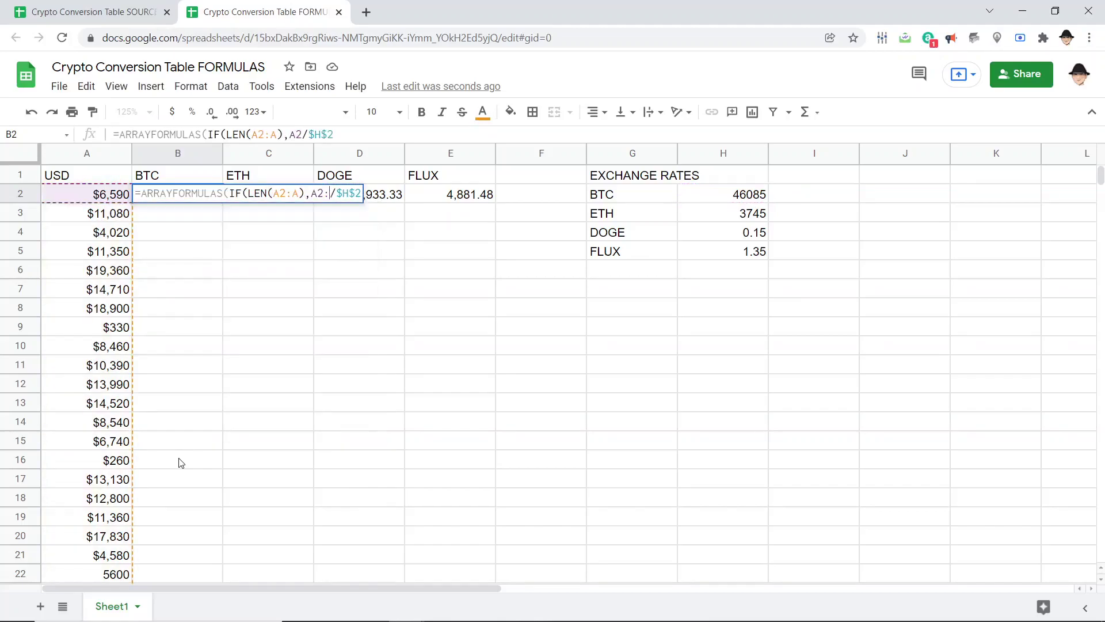
{"action": "key", "text": "End"}
{"action": "type", "text": ","}
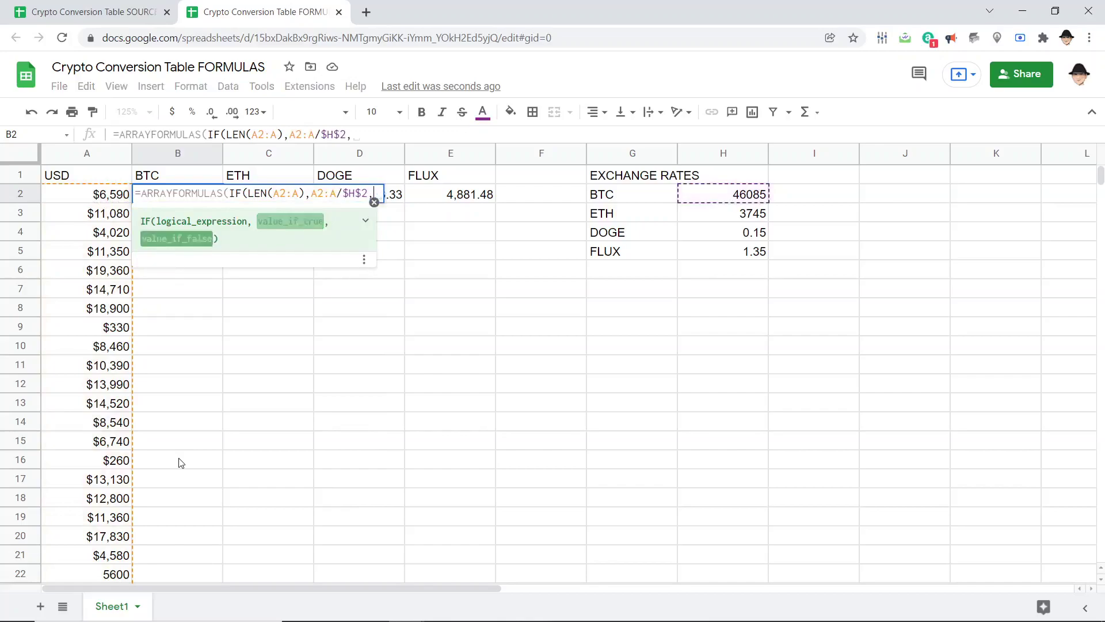
{"action": "type", "text": "))"}
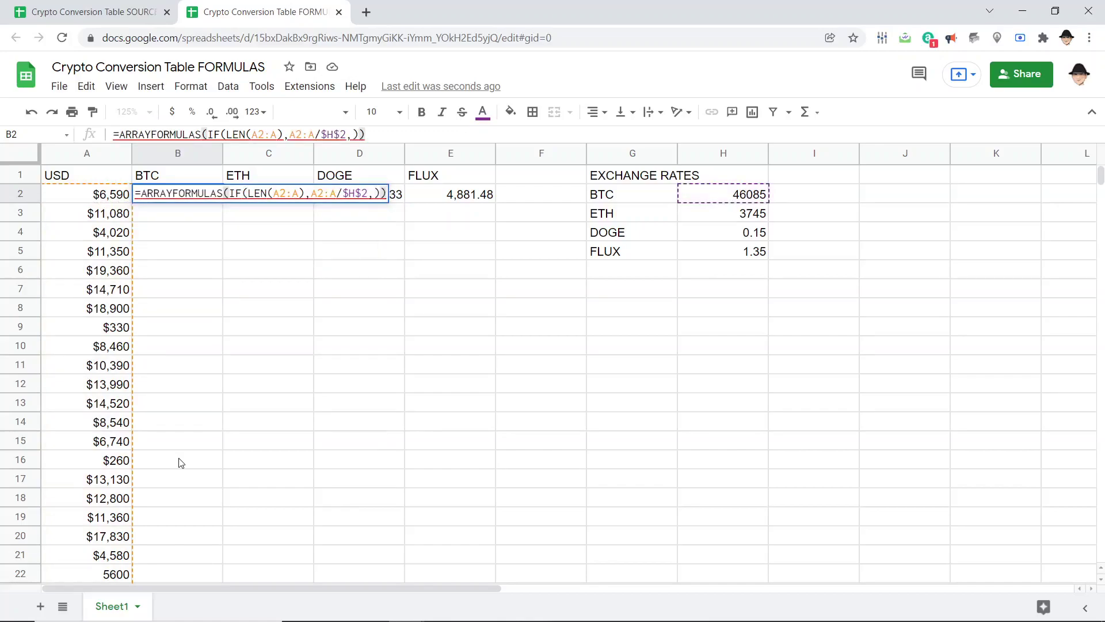
{"action": "key", "text": "BackSpace"}
{"action": "key", "text": "Return"}
{"action": "key", "text": "Up"}
{"action": "key", "text": "Return"}
{"action": "key", "text": "Left"}
{"action": "key", "text": "Left"}
{"action": "key", "text": "Left"}
{"action": "key", "text": "Left"}
{"action": "key", "text": "Left"}
{"action": "key", "text": "Left"}
{"action": "key", "text": "Left"}
{"action": "key", "text": "Left"}
{"action": "key", "text": "Left"}
{"action": "key", "text": "Left"}
{"action": "key", "text": "Left"}
{"action": "key", "text": "Left"}
{"action": "key", "text": "Left"}
{"action": "key", "text": "Left"}
{"action": "key", "text": "Left"}
{"action": "key", "text": "Left"}
{"action": "key", "text": "Left"}
{"action": "key", "text": "Left"}
{"action": "key", "text": "Left"}
{"action": "key", "text": "Left"}
{"action": "key", "text": "BackSpace"}
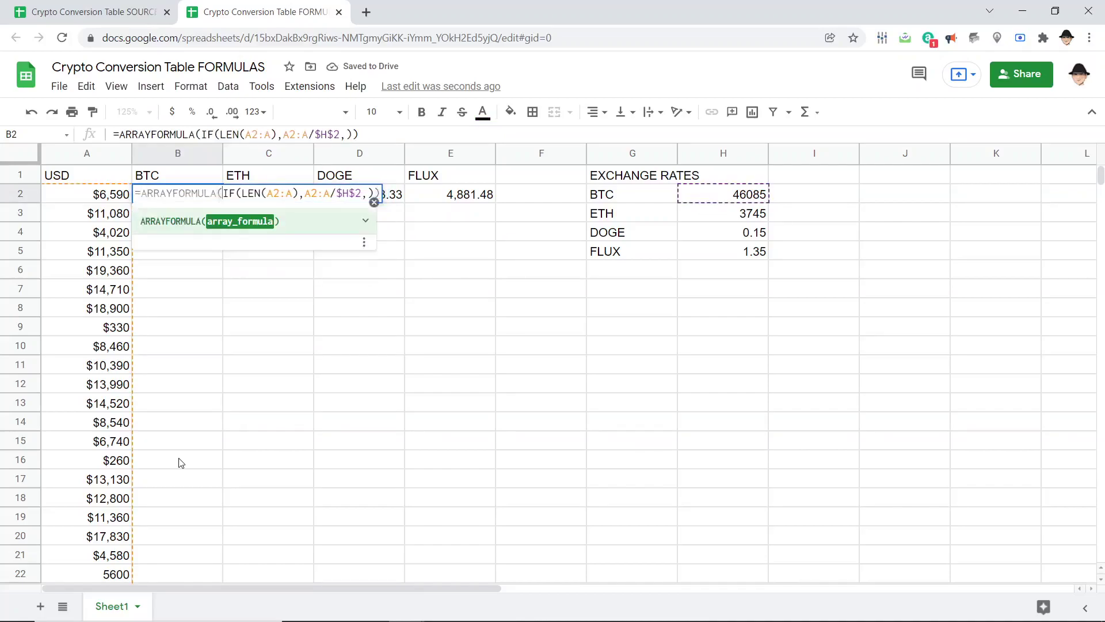
{"action": "key", "text": "Return"}
Copy B2's array formula into C2:E2
{"action": "key", "text": "Up"}
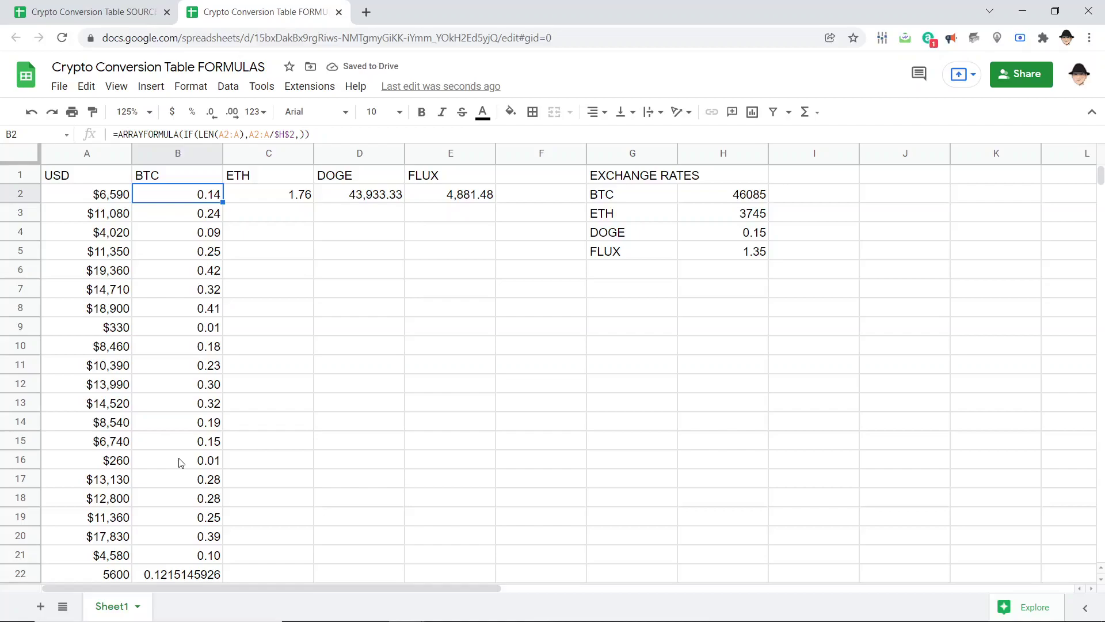
{"action": "key", "text": "Right"}
{"action": "key", "text": "Left"}
{"action": "key", "text": "ctrl+c"}
{"action": "key", "text": "Right"}
{"action": "key", "text": "shift+Right"}
{"action": "key", "text": "shift+Right"}
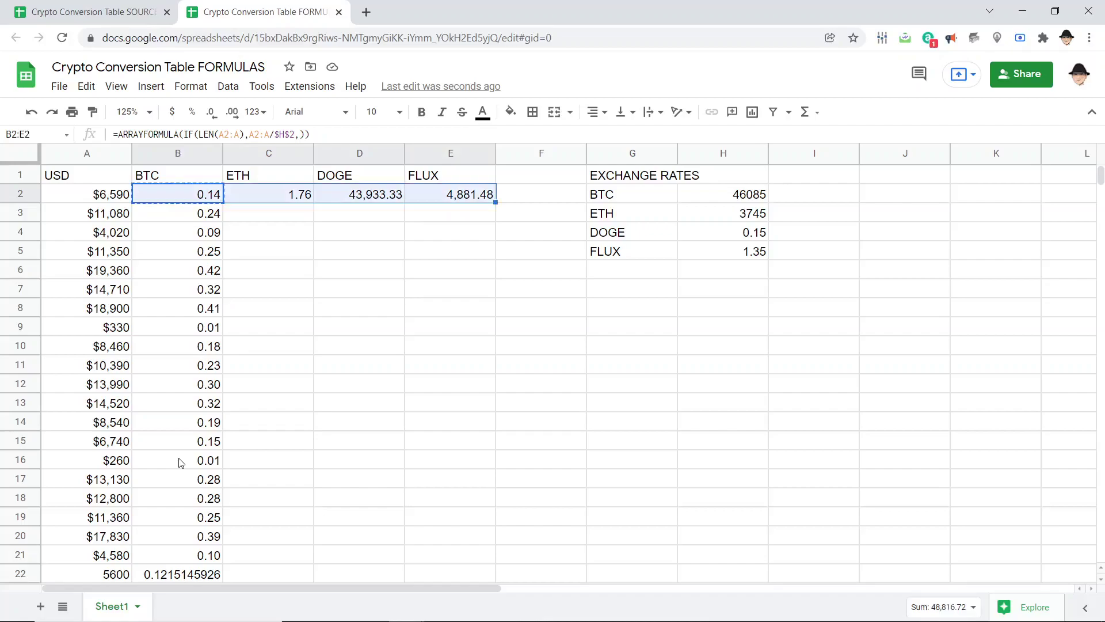
{"action": "key", "text": "ctrl+v"}
{"action": "key", "text": "shift+Left"}
{"action": "key", "text": "shift+Left"}
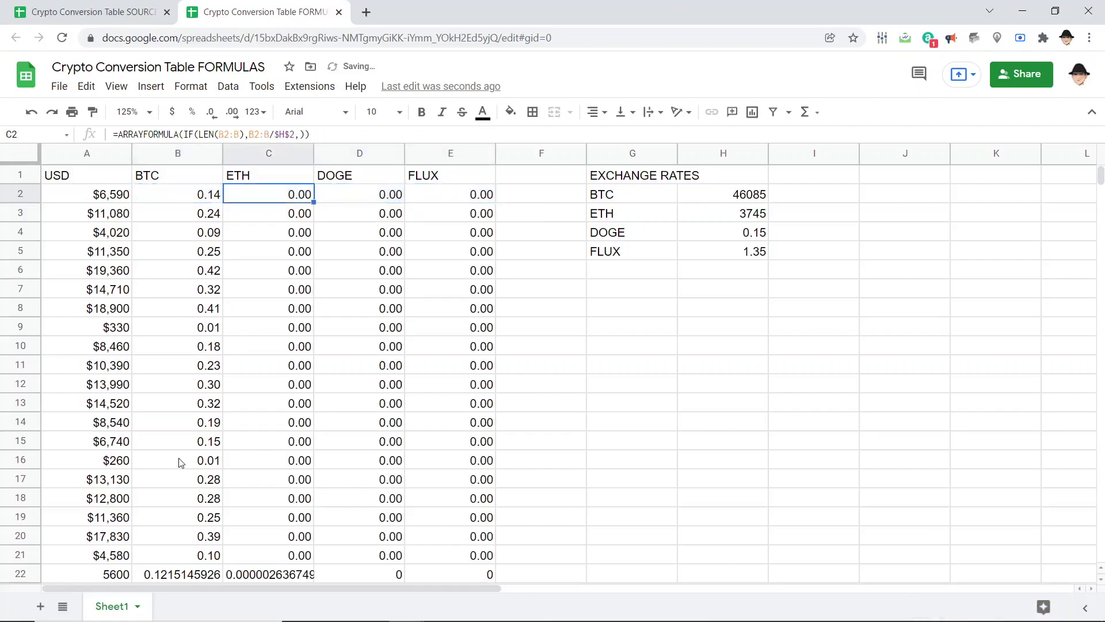
Undo the paste and rewrite C2 as an ETH ARRAYFORMULA dividing column A by $H$3
{"action": "key", "text": "ctrl+z"}
{"action": "key", "text": "F2"}
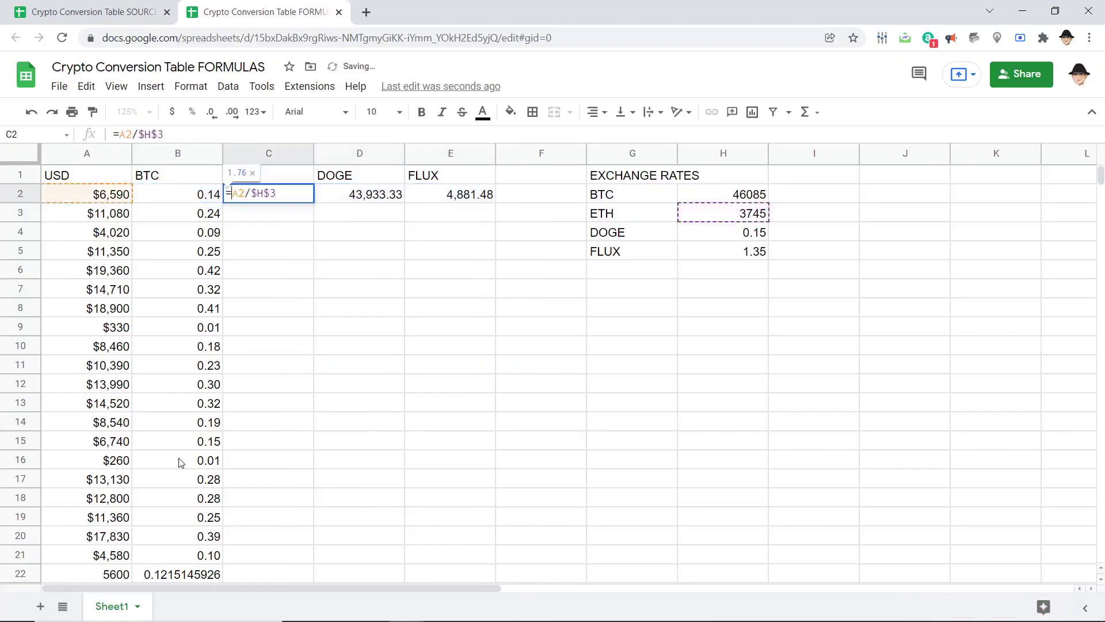
{"action": "type", "text": "ARRAYFORMULA("}
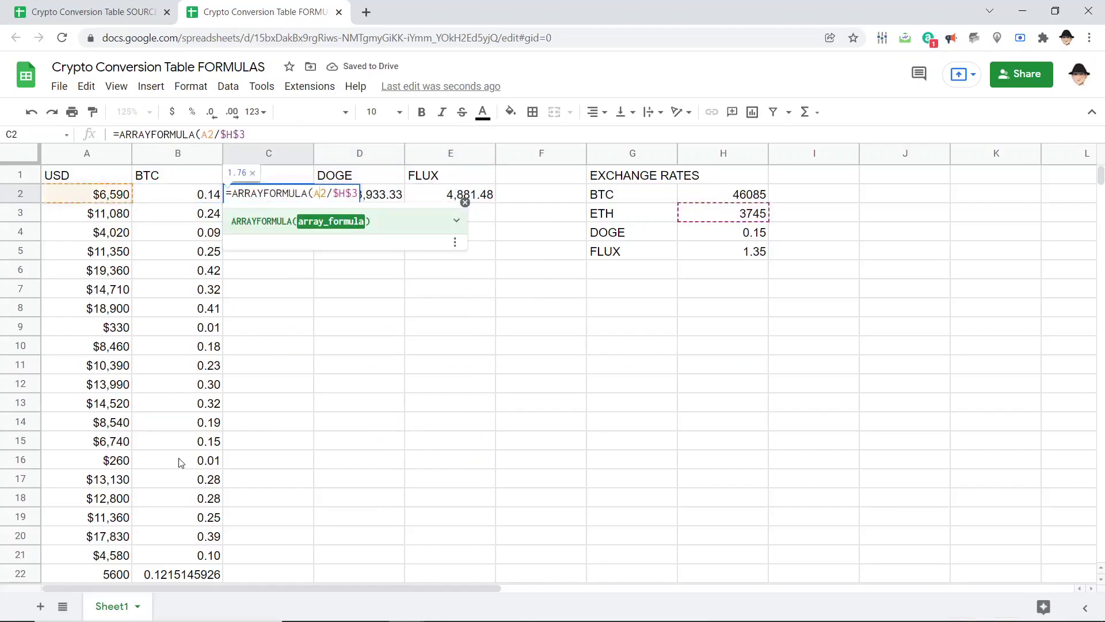
{"action": "type", "text": "IF(LEN"}
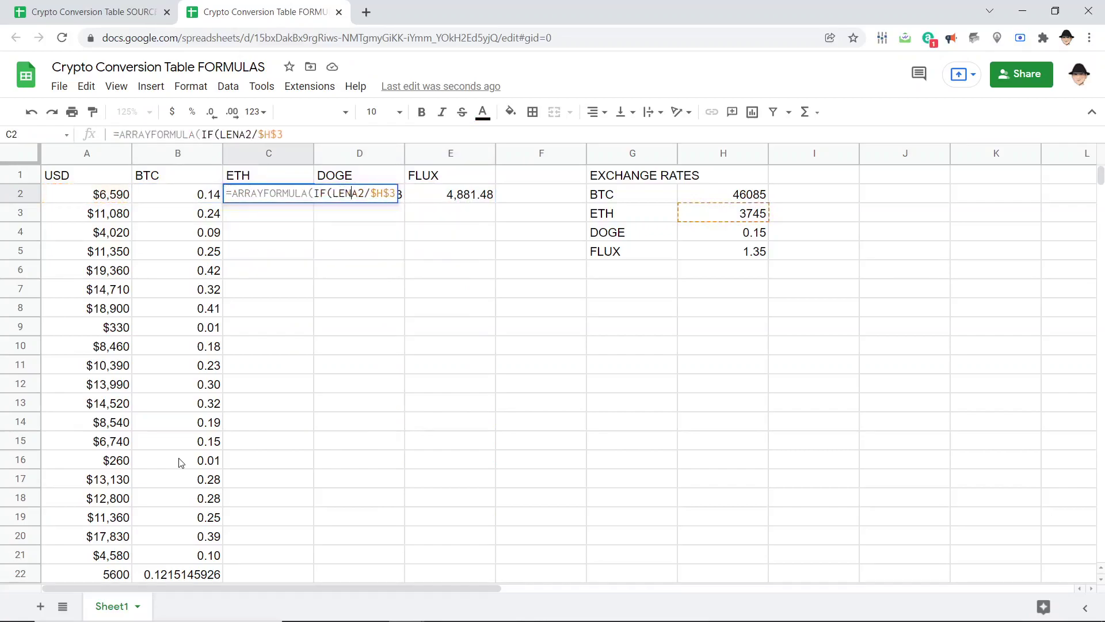
{"action": "type", "text": "(A2:A)"}
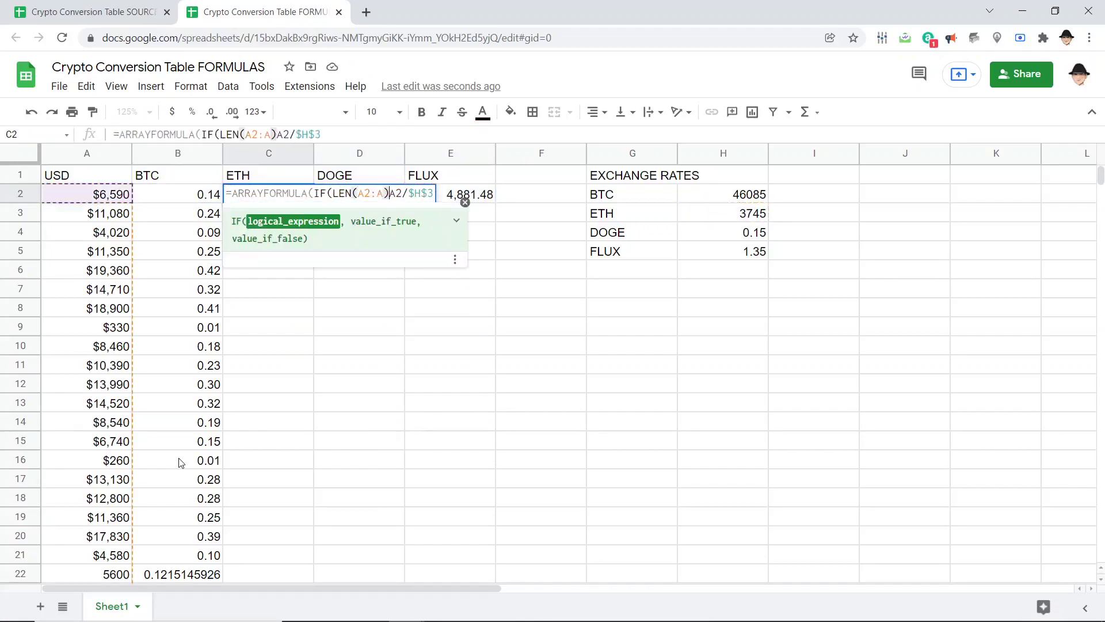
{"action": "type", "text": ","}
{"action": "key", "text": "Right"}
{"action": "key", "text": "Right"}
{"action": "key", "text": "Right"}
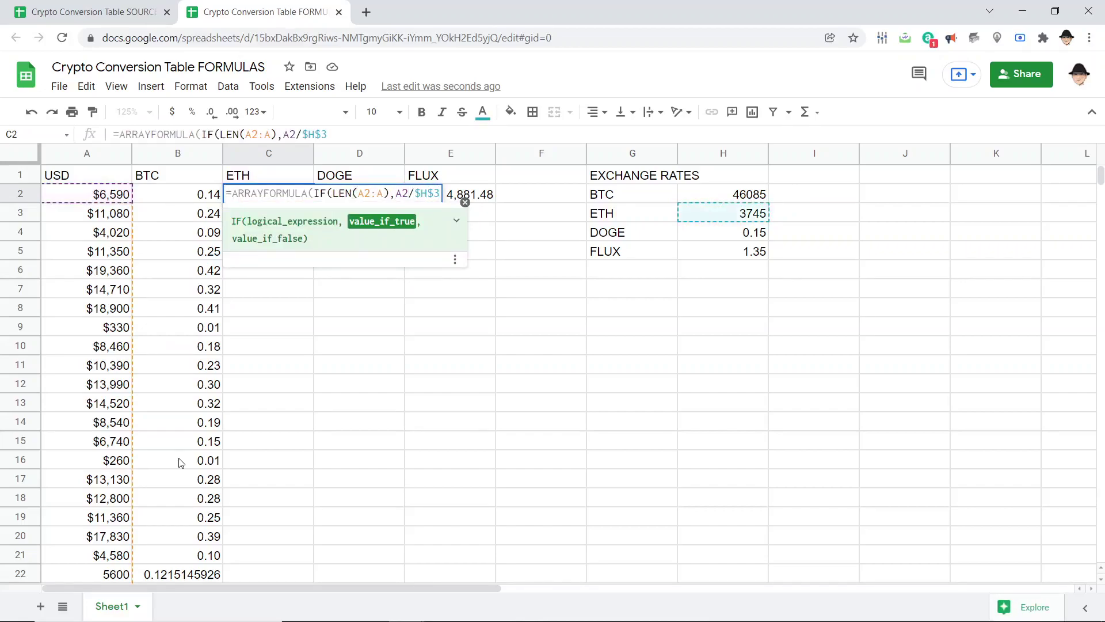
{"action": "type", "text": ",\"\")"}
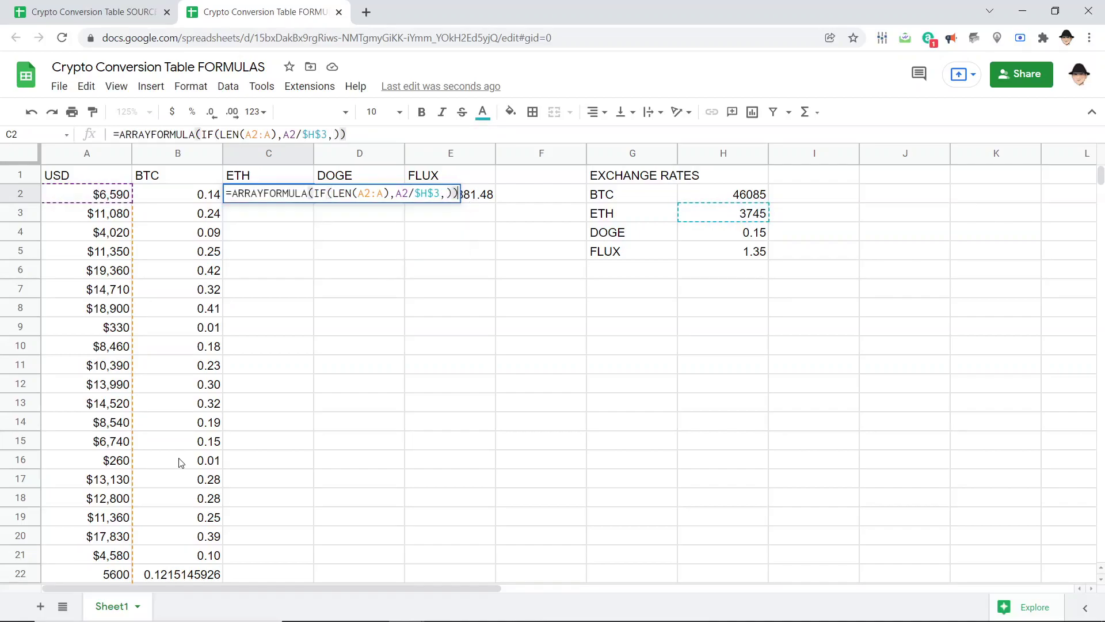
{"action": "key", "text": "Return"}
Correct C2's divisor range to A2:A and copy the ARRAYFORMULA opening for reuse
{"action": "key", "text": "Up"}
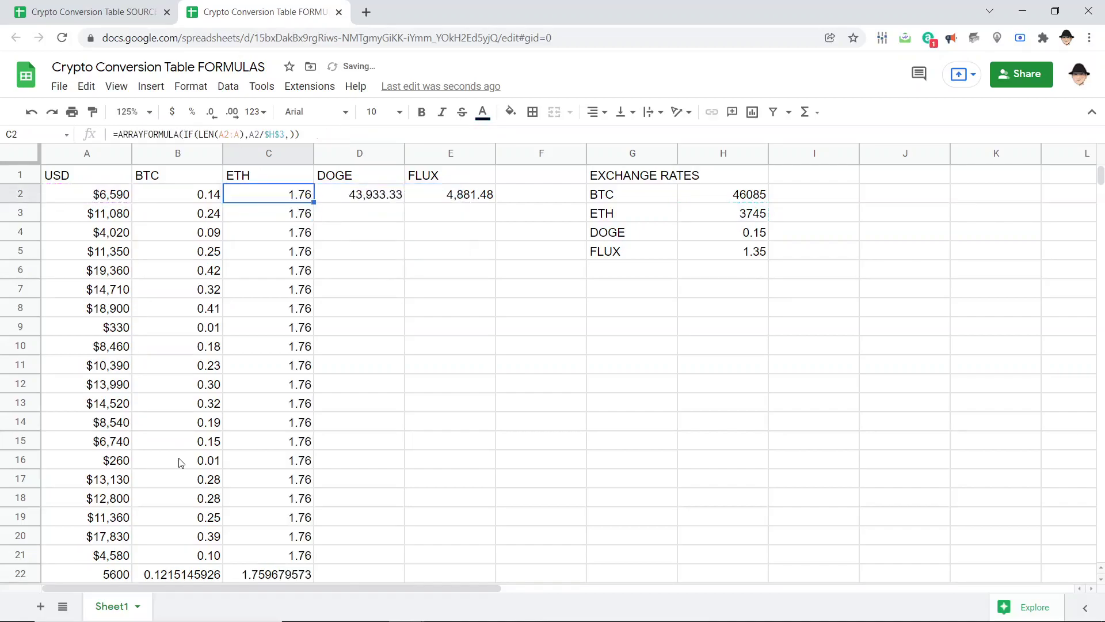
{"action": "key", "text": "F2"}
{"action": "key", "text": "Left"}
{"action": "key", "text": "Left"}
{"action": "key", "text": "Left"}
{"action": "type", "text": ":A"}
{"action": "key", "text": "shift+Home"}
{"action": "key", "text": "Return"}
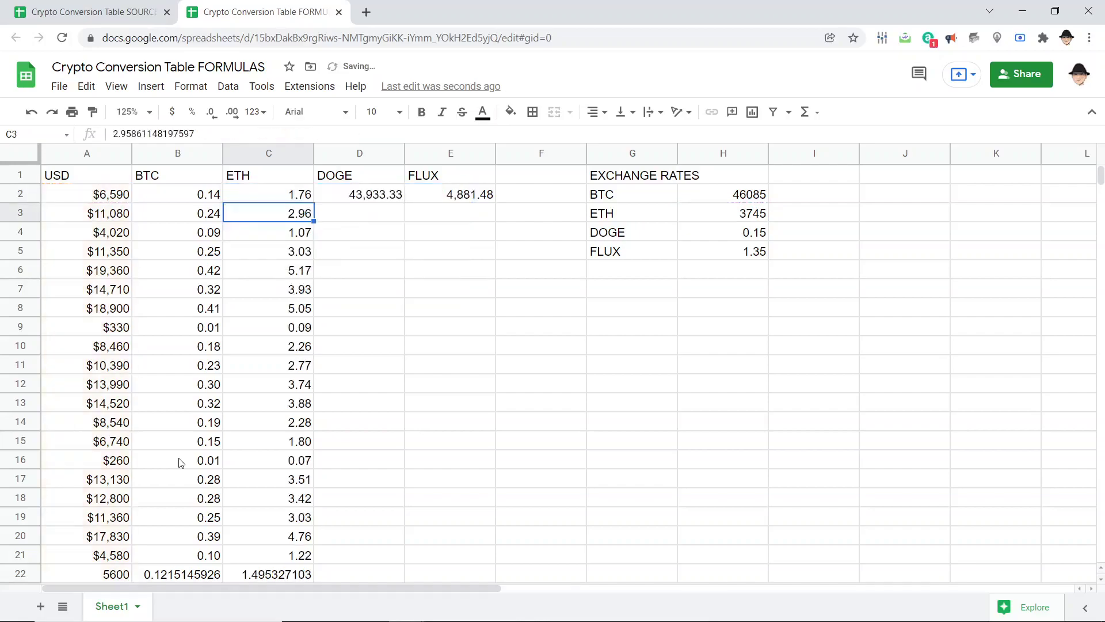
{"action": "key", "text": "Up"}
Turn D2 into a DOGE ARRAYFORMULA dividing column A by $H$4
{"action": "key", "text": "Right"}
{"action": "key", "text": "F2"}
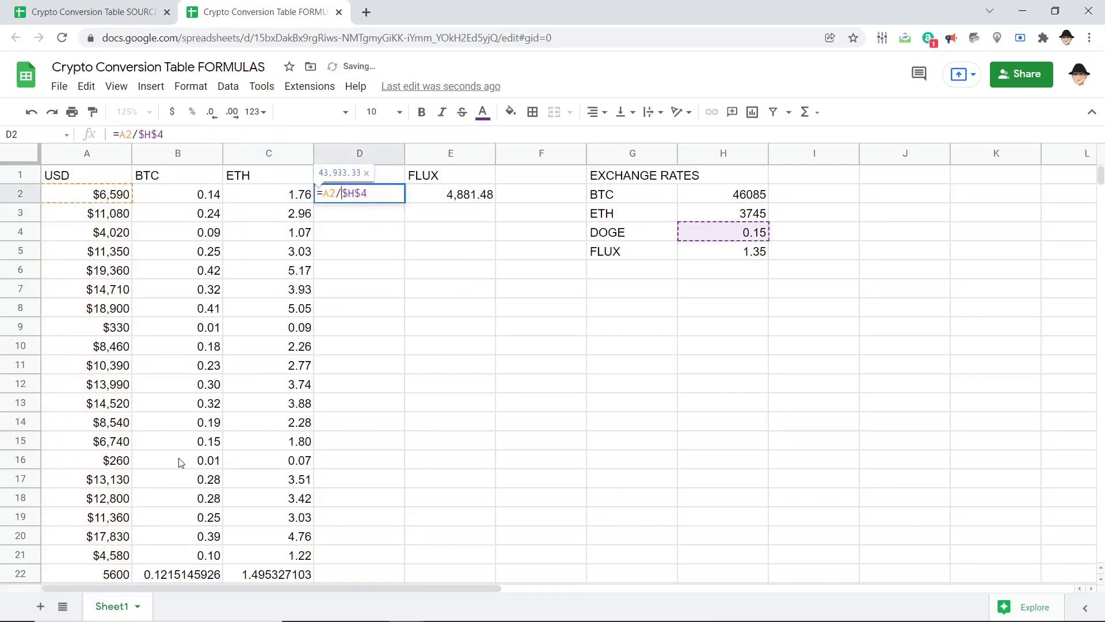
{"action": "key", "text": "Left"}
{"action": "key", "text": "Left"}
{"action": "key", "text": "Left"}
{"action": "key", "text": "Left"}
{"action": "key", "text": "shift+Home"}
{"action": "key", "text": "ctrl+v"}
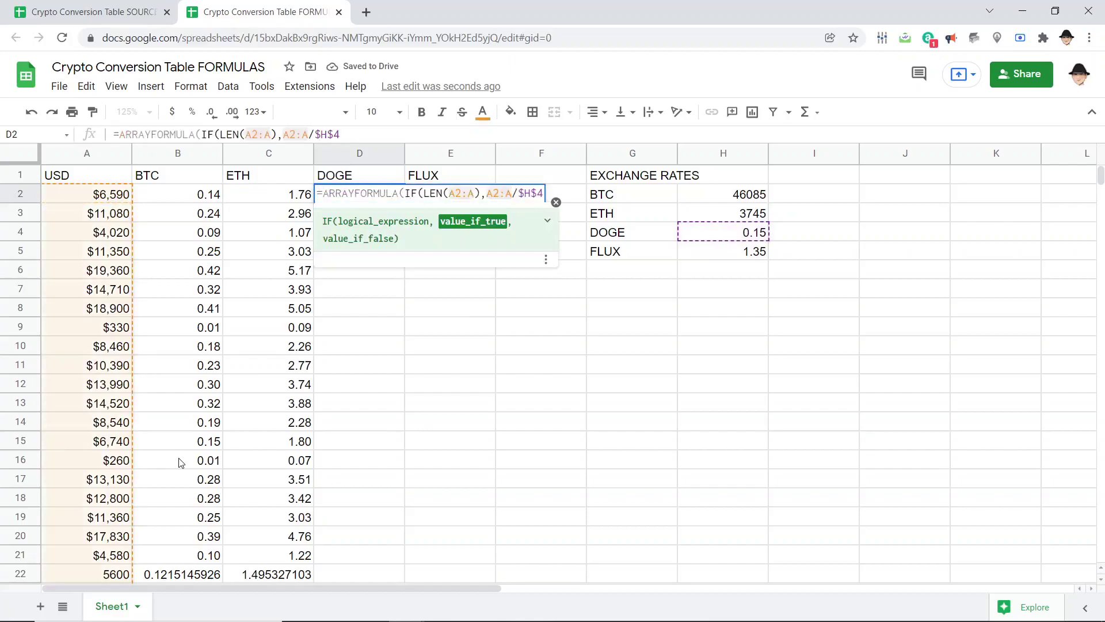
{"action": "type", "text": ",))"}
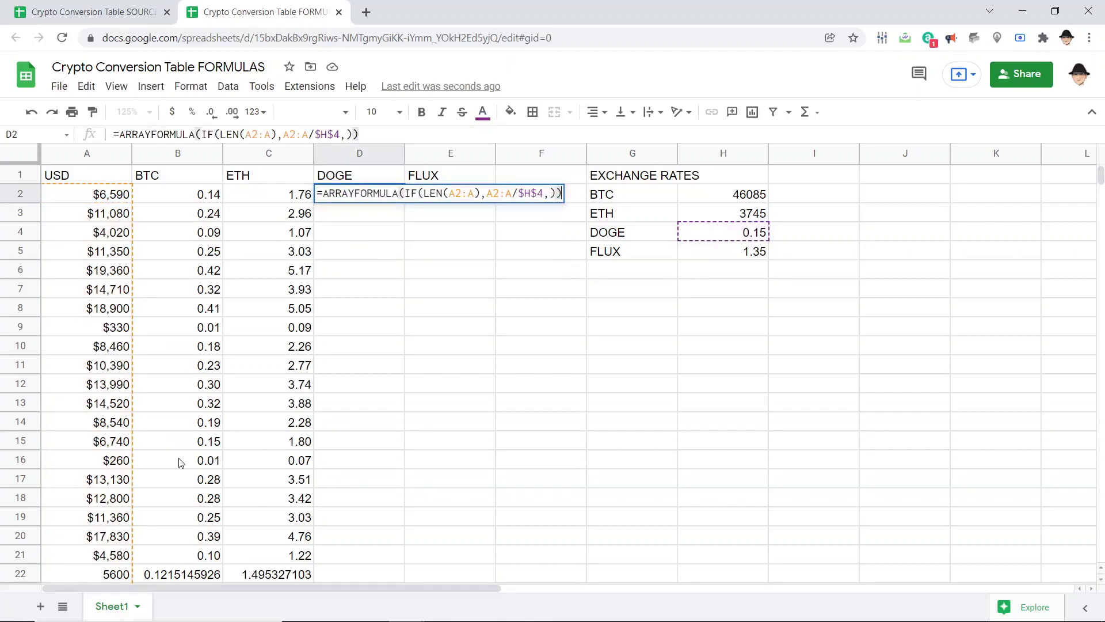
{"action": "key", "text": "Return"}
Start converting E2 into a FLUX ARRAYFORMULA using the $H$5 rate
{"action": "key", "text": "Up"}
{"action": "key", "text": "Right"}
{"action": "key", "text": "F2"}
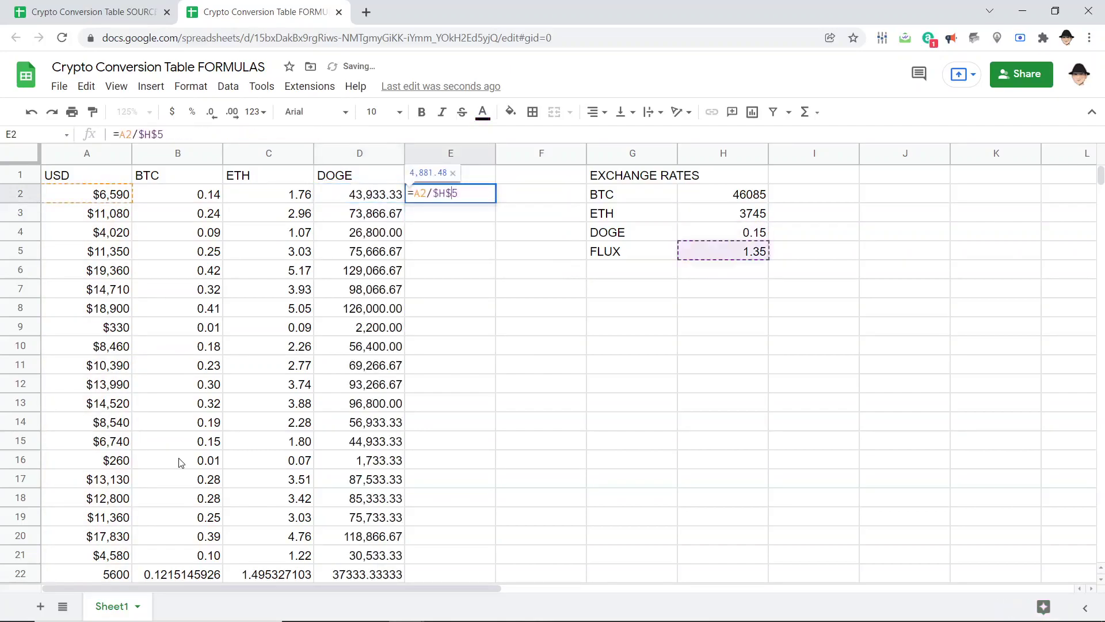
{"action": "key", "text": "Left"}
{"action": "key", "text": "Left"}
{"action": "key", "text": "Left"}
{"action": "key", "text": "Left"}
{"action": "key", "text": "shift+Home"}
{"action": "key", "text": "ctrl+v"}
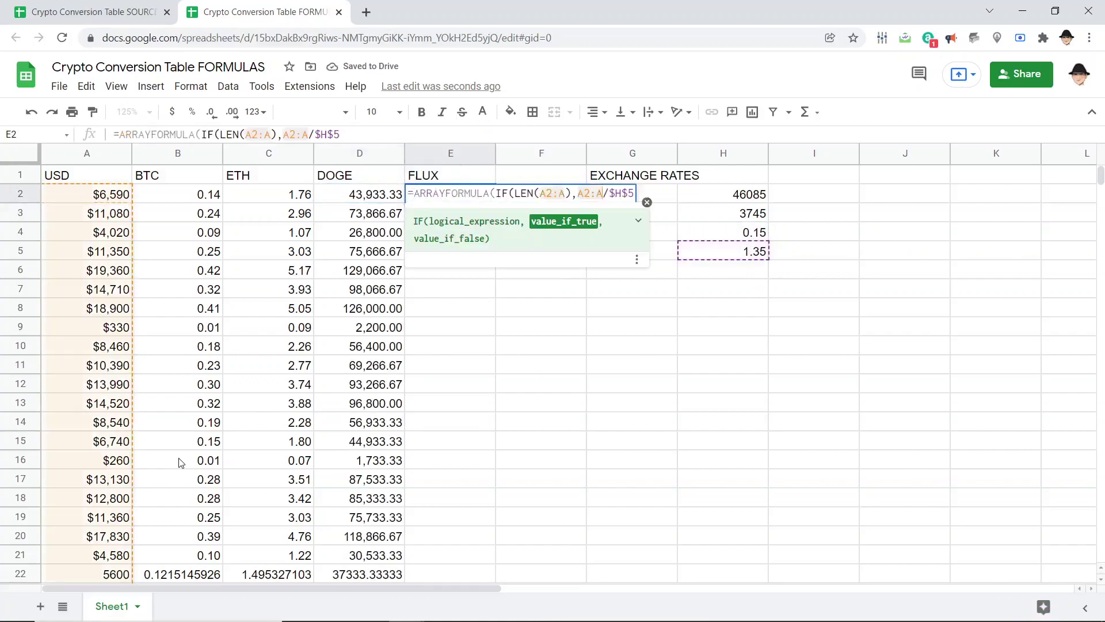
{"action": "key", "text": "End"}
Finish the FLUX array formula in E2 and check row 22's conversions
{"action": "type", "text": ",))"}
{"action": "key", "text": "Return"}
{"action": "key", "text": "Up"}
{"action": "key", "text": "ctrl+Down"}
{"action": "key", "text": "Left"}
{"action": "key", "text": "Left"}
{"action": "key", "text": "Left"}
{"action": "key", "text": "Left"}
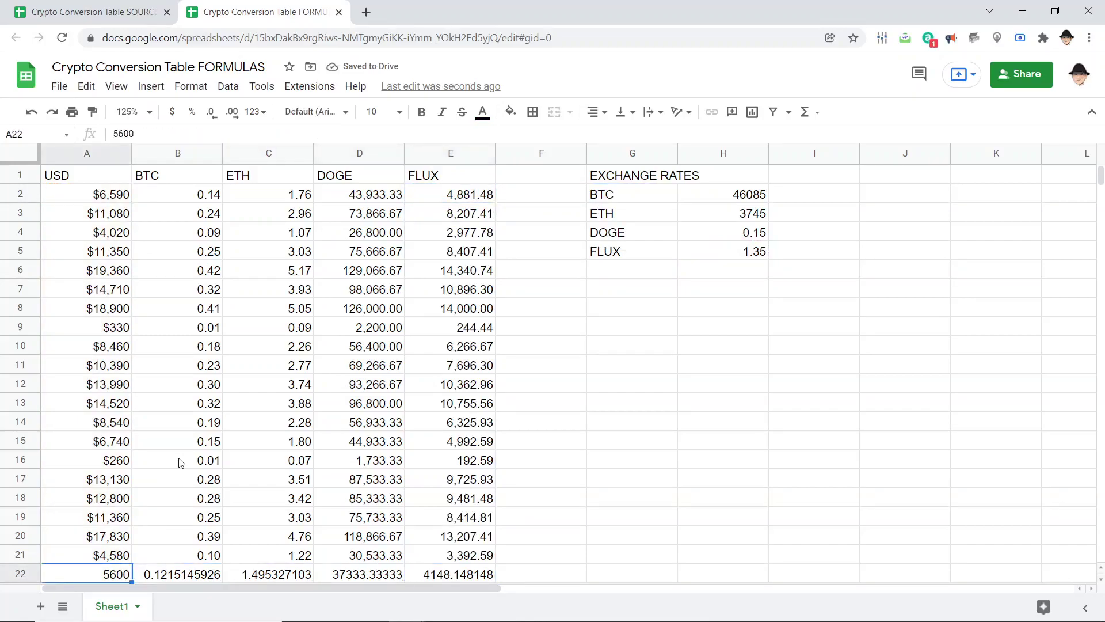
{"action": "key", "text": "Down"}
{"action": "key", "text": "Down"}
{"action": "key", "text": "Down"}
{"action": "key", "text": "Up"}
{"action": "key", "text": "Up"}
{"action": "key", "text": "Up"}
{"action": "key", "text": "Right"}
{"action": "key", "text": "Left"}
{"action": "key", "text": "Down"}
{"action": "key", "text": "Down"}
{"action": "key", "text": "Down"}
{"action": "key", "text": "Down"}
{"action": "key", "text": "Down"}
{"action": "key", "text": "Up"}
{"action": "key", "text": "Up"}
{"action": "key", "text": "Up"}
{"action": "key", "text": "Up"}
{"action": "key", "text": "Up"}
Enter 900000 in A23 of the SOURCE spreadsheet
{"action": "key", "text": "ctrl+Tab"}
{"action": "key", "text": "Right"}
{"action": "key", "text": "Right"}
{"action": "key", "text": "Right"}
{"action": "key", "text": "Left"}
{"action": "key", "text": "Left"}
{"action": "key", "text": "Left"}
{"action": "key", "text": "Left"}
{"action": "key", "text": "Down"}
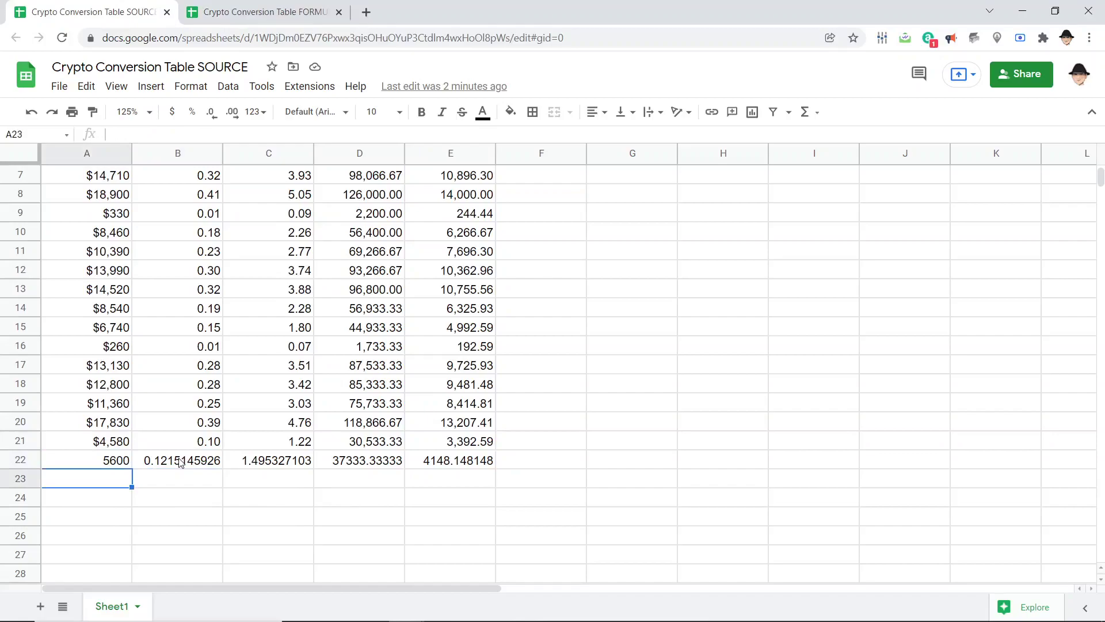
{"action": "type", "text": "900000"}
{"action": "key", "text": "Return"}
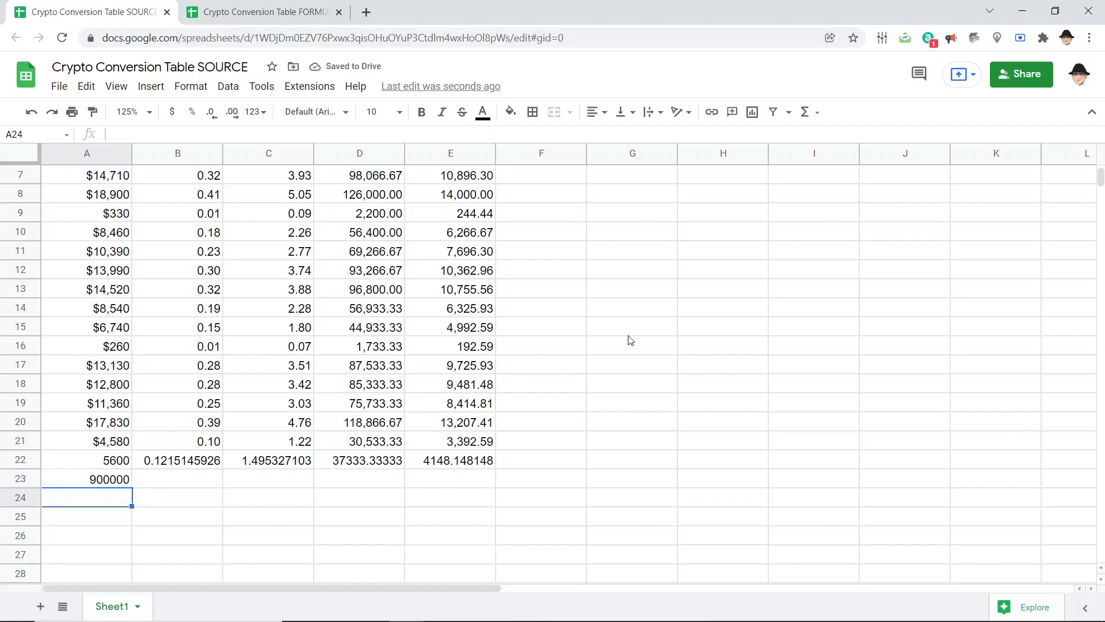
Verify row 23's BTC, ETH, DOGE and FLUX conversions in both FORMULAS and SOURCE
{"action": "key", "text": "ctrl+Tab"}
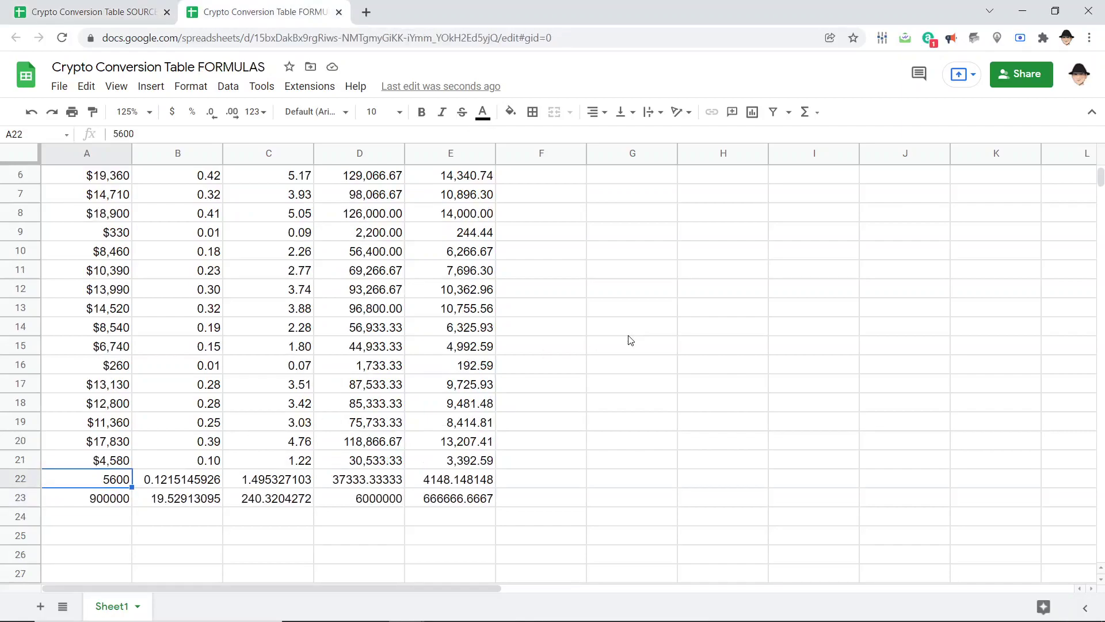
{"action": "key", "text": "Down"}
{"action": "key", "text": "Right"}
{"action": "key", "text": "Right"}
{"action": "key", "text": "Right"}
{"action": "key", "text": "Left"}
{"action": "key", "text": "Left"}
{"action": "key", "text": "Left"}
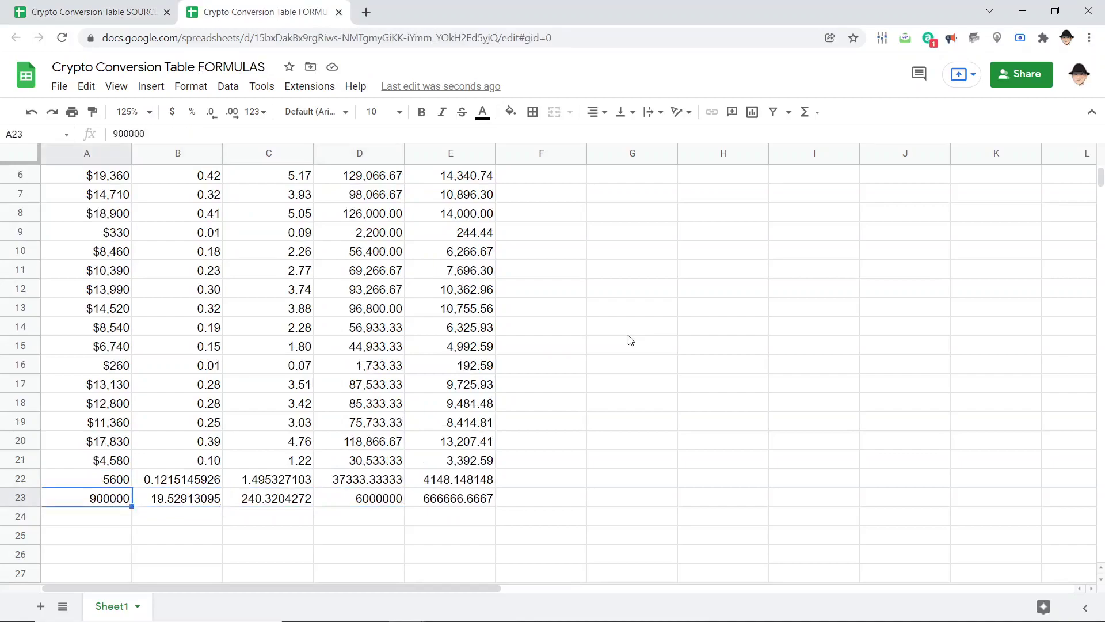
{"action": "key", "text": "ctrl+shift+Tab"}
{"action": "key", "text": "Up"}
{"action": "key", "text": "Right"}
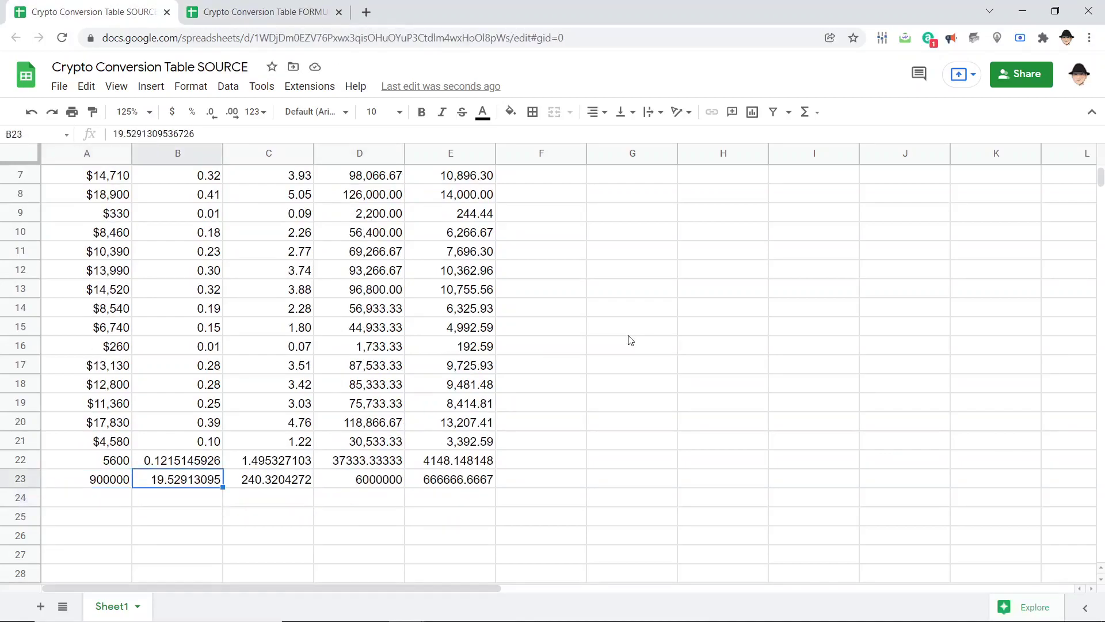
{"action": "key", "text": "Right"}
{"action": "key", "text": "Left"}
{"action": "key", "text": "Right"}
{"action": "key", "text": "Right"}
{"action": "key", "text": "Right"}
{"action": "key", "text": "Left"}
{"action": "key", "text": "Left"}
{"action": "key", "text": "Right"}
{"action": "key", "text": "Left"}
{"action": "key", "text": "Left"}
Show B2's IMPORTRANGE formula in SOURCE and compare it with the FORMULAS spreadsheet
{"action": "left_click", "coordinate": [630, 332]}
{"action": "key", "text": "ctrl+Home"}
{"action": "key", "text": "Right"}
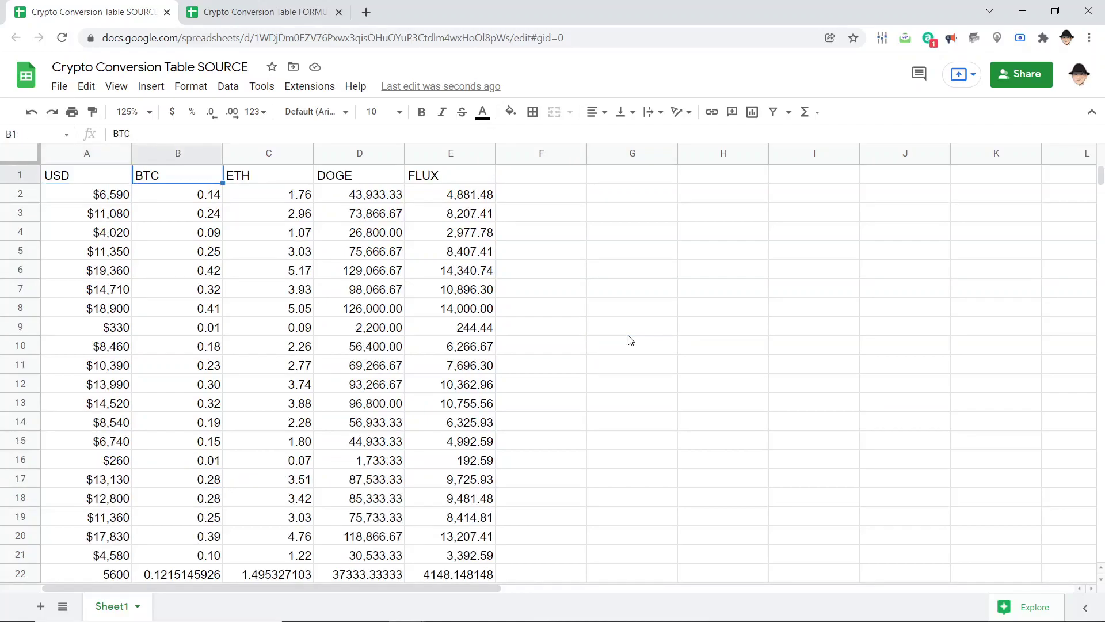
{"action": "key", "text": "Down"}
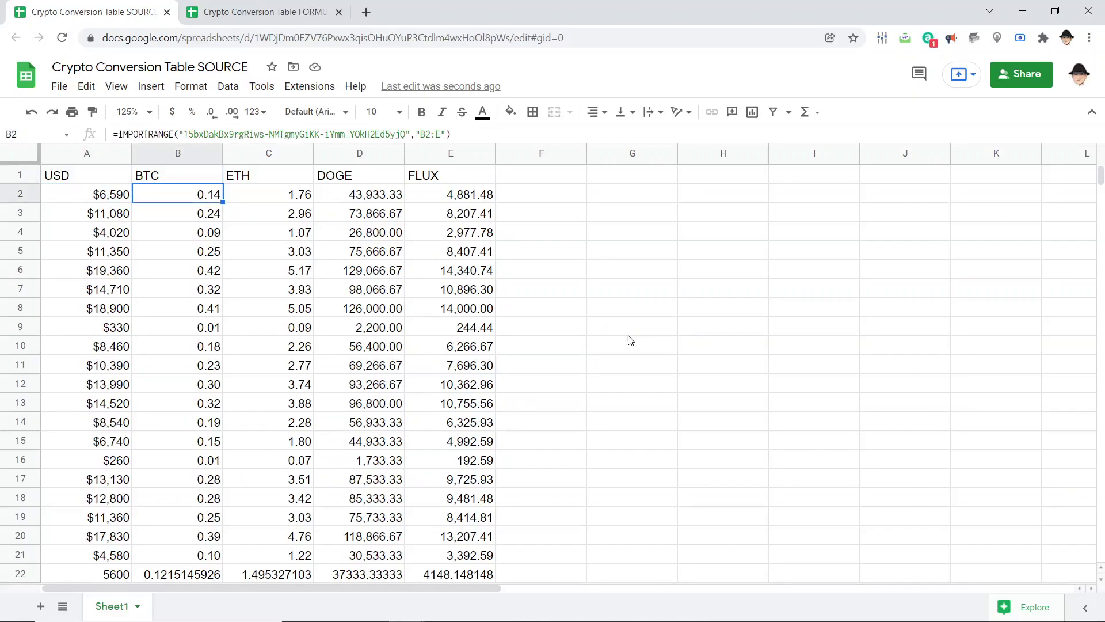
{"action": "key", "text": "ctrl+Tab"}
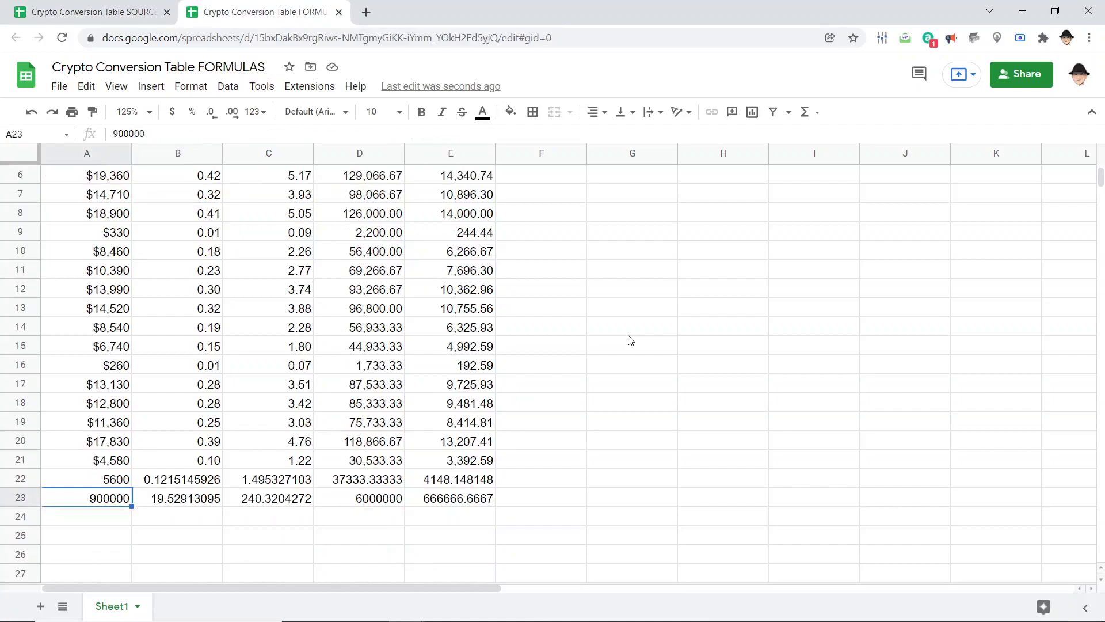
{"action": "key", "text": "ctrl+shift+Tab"}
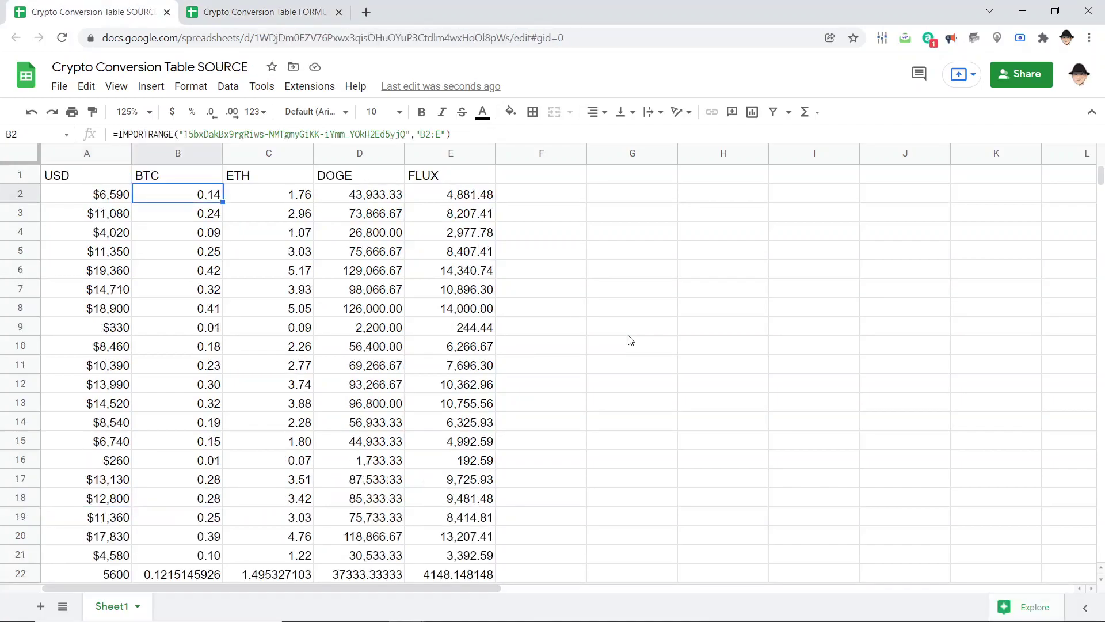
Load the SOURCE spreadsheet's URL in an Incognito window, which asks for sign-in
{"action": "key", "text": "ctrl+shift+n"}
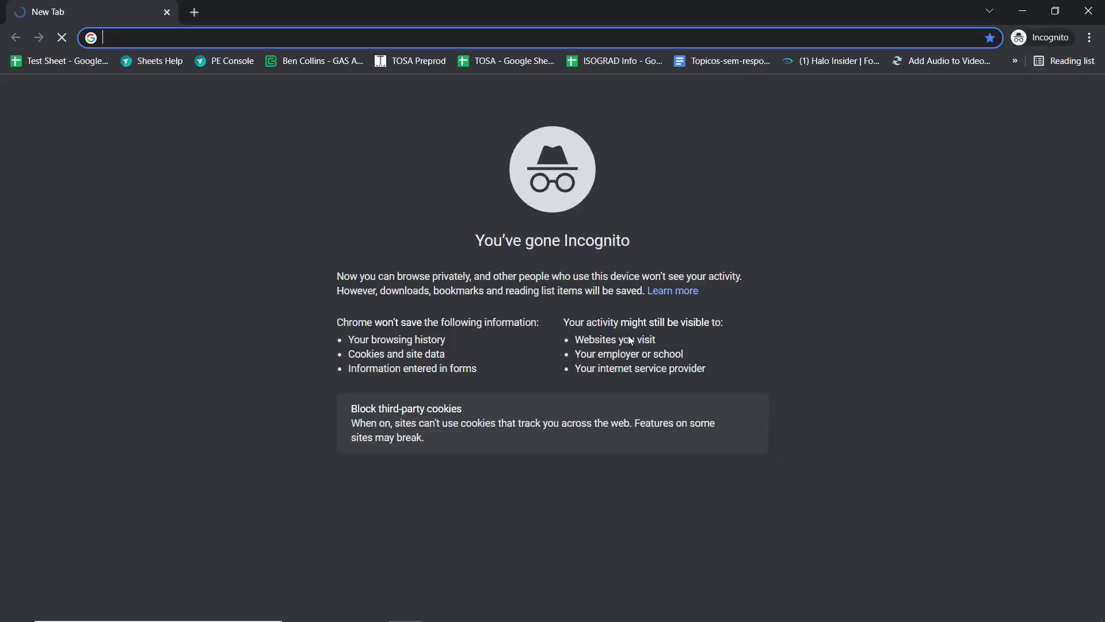
{"action": "key", "text": "ctrl+w"}
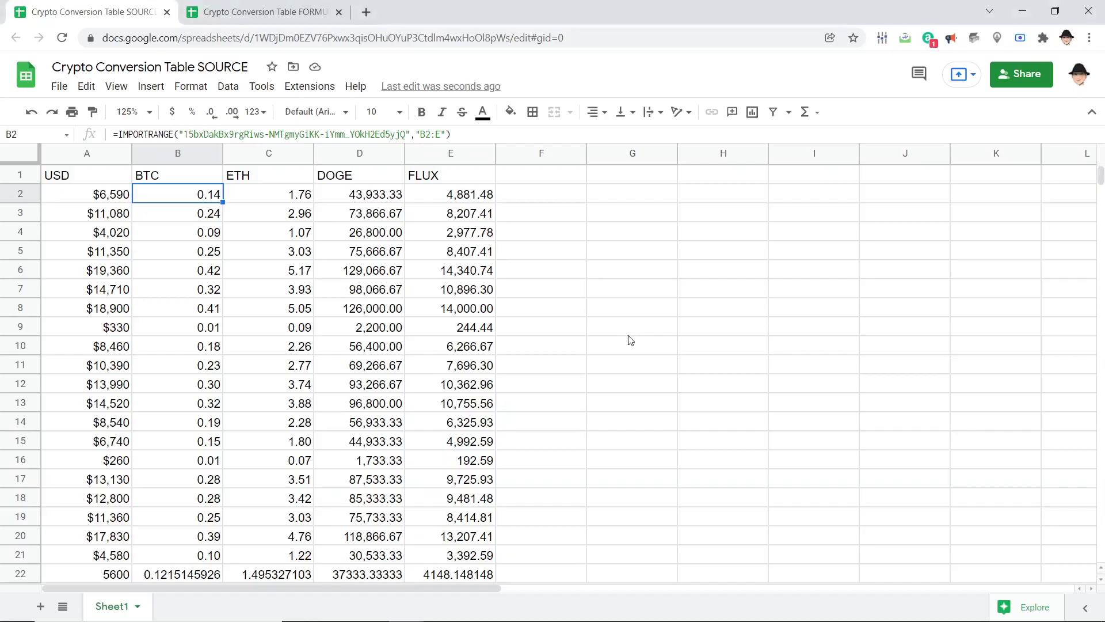
{"action": "key", "text": "ctrl+l"}
{"action": "key", "text": "ctrl+c"}
{"action": "key", "text": "ctrl+shift+n"}
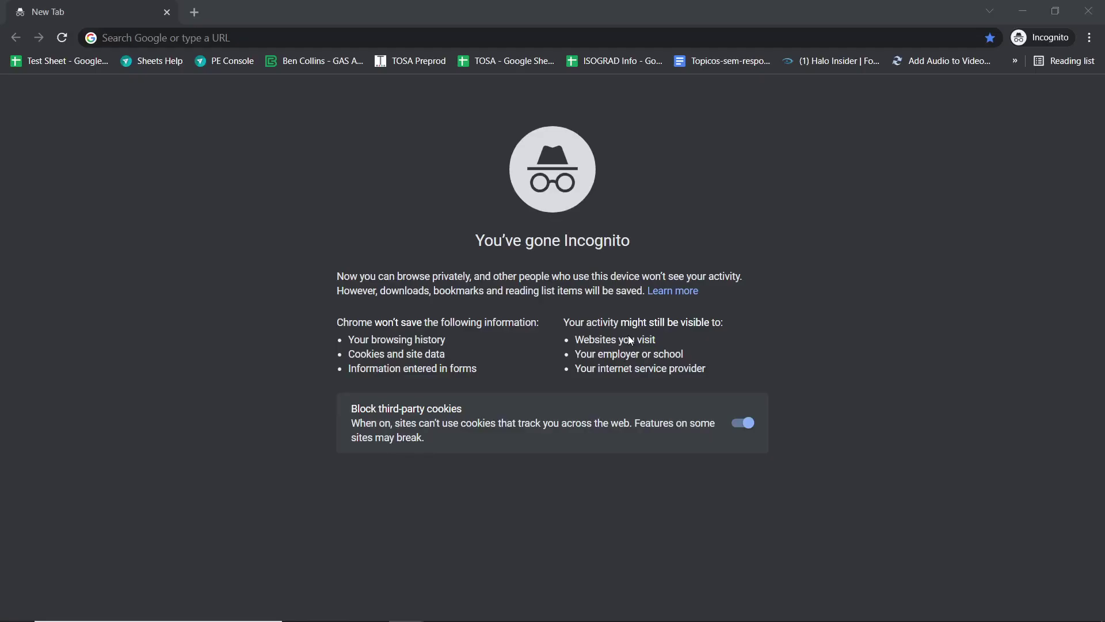
{"action": "key", "text": "ctrl+v"}
{"action": "key", "text": "Return"}
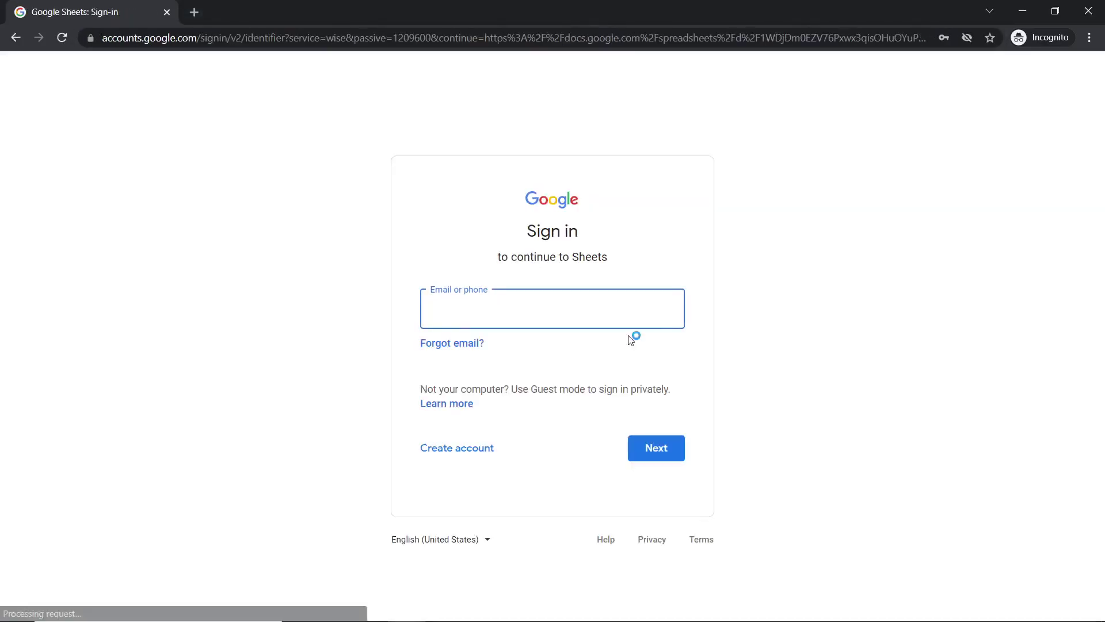
{"action": "key", "text": "alt+Tab"}
Change SOURCE's link sharing to 'Anyone with the link' with the Editor role
{"action": "left_click", "coordinate": [1005, 81]}
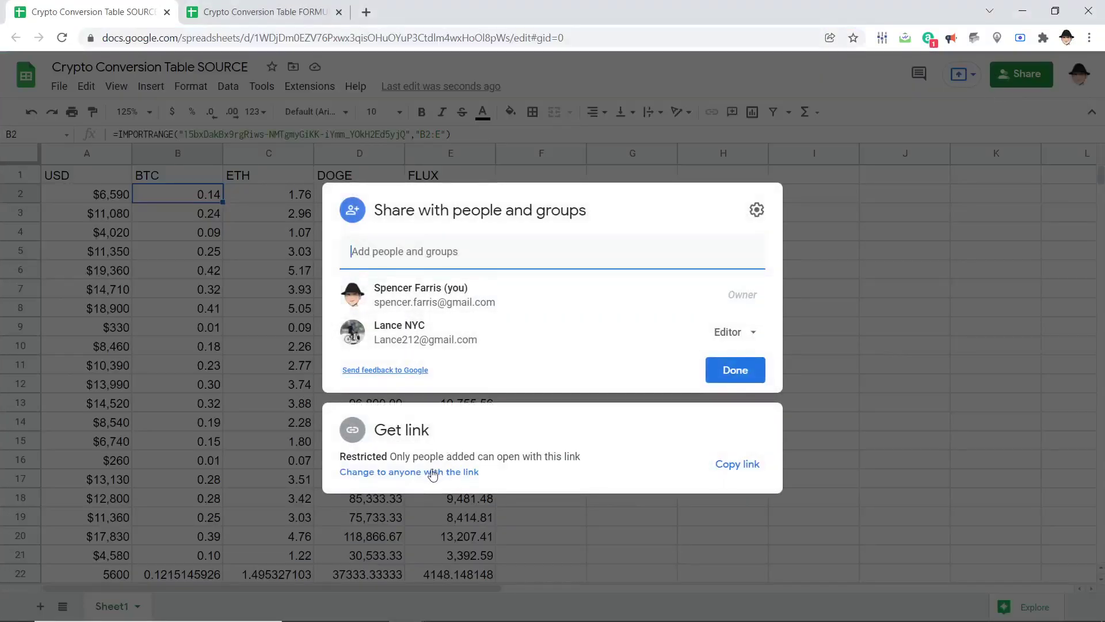
{"action": "left_click", "coordinate": [428, 471]}
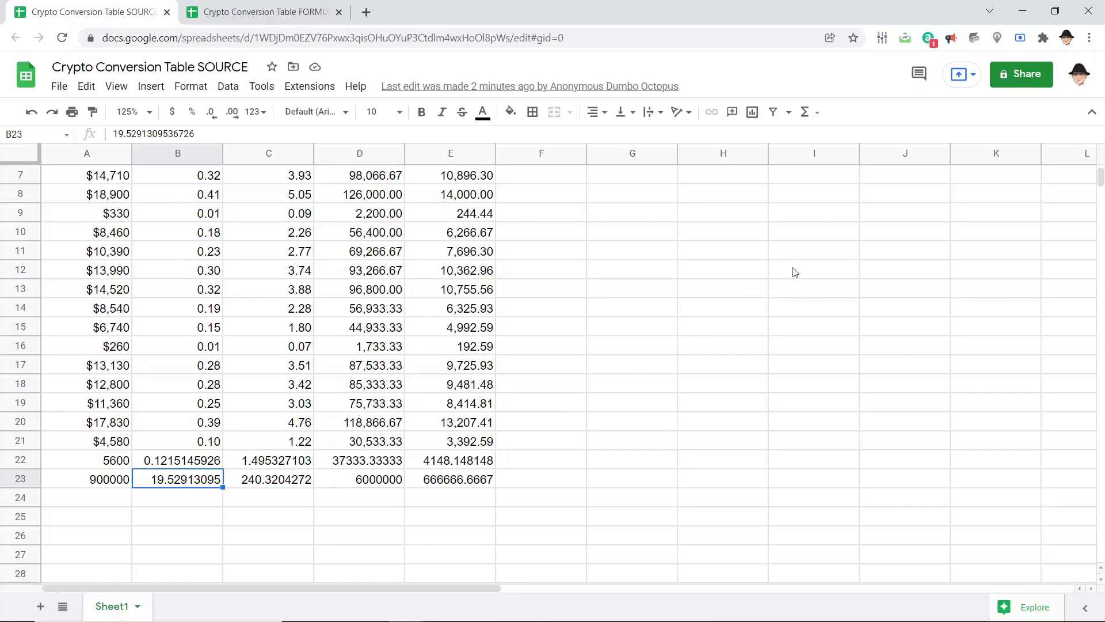
{"action": "left_click", "coordinate": [1015, 83]}
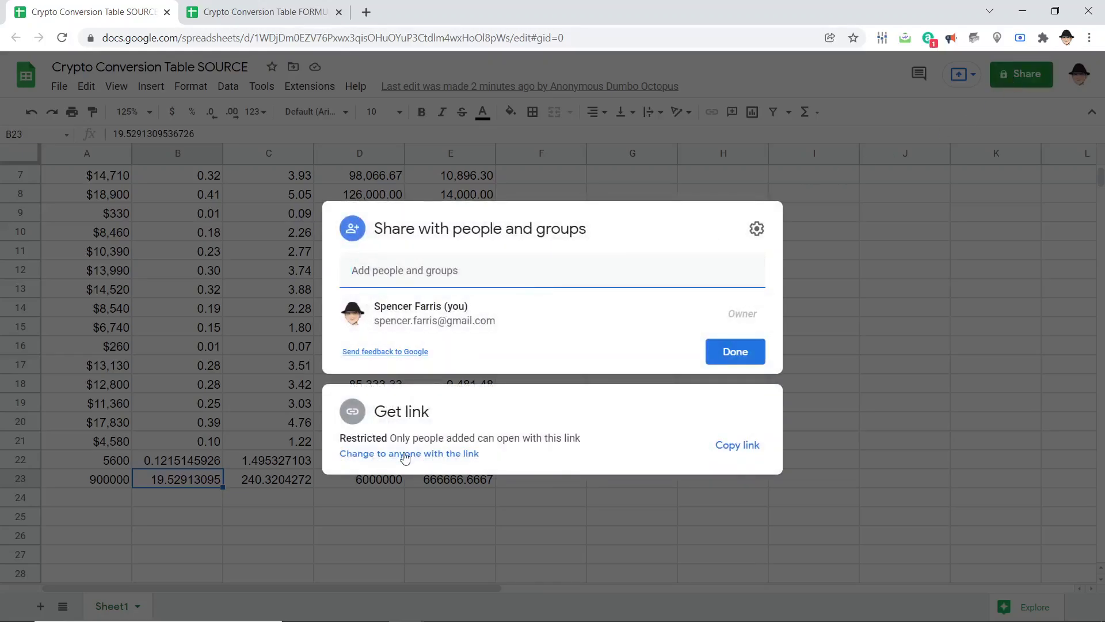
{"action": "left_click", "coordinate": [405, 457]}
{"action": "left_click", "coordinate": [763, 403]}
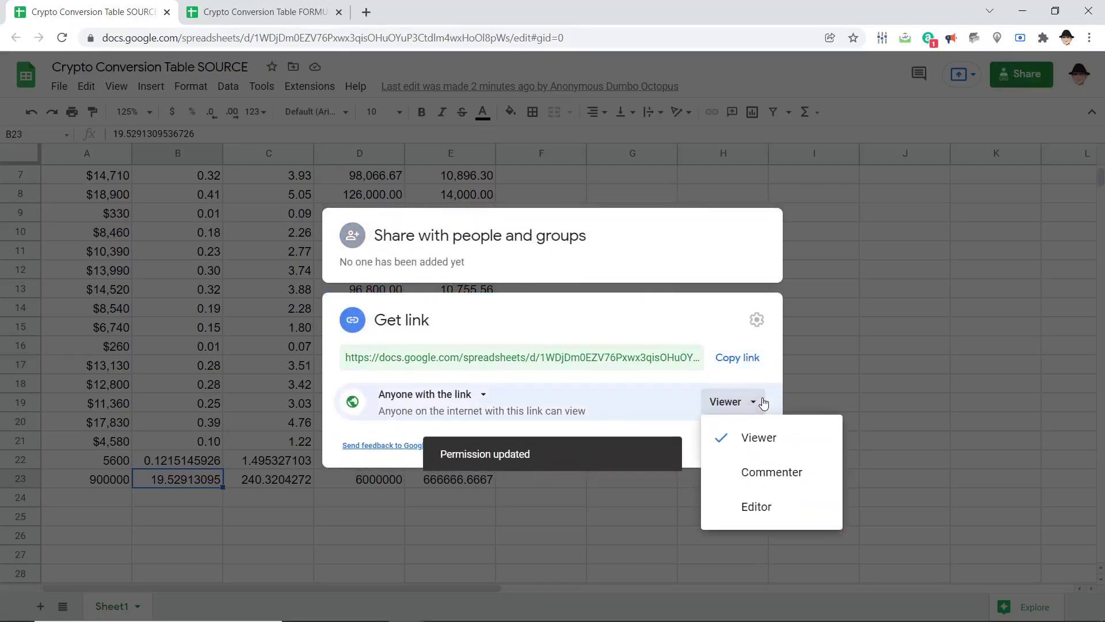
{"action": "left_click", "coordinate": [759, 506]}
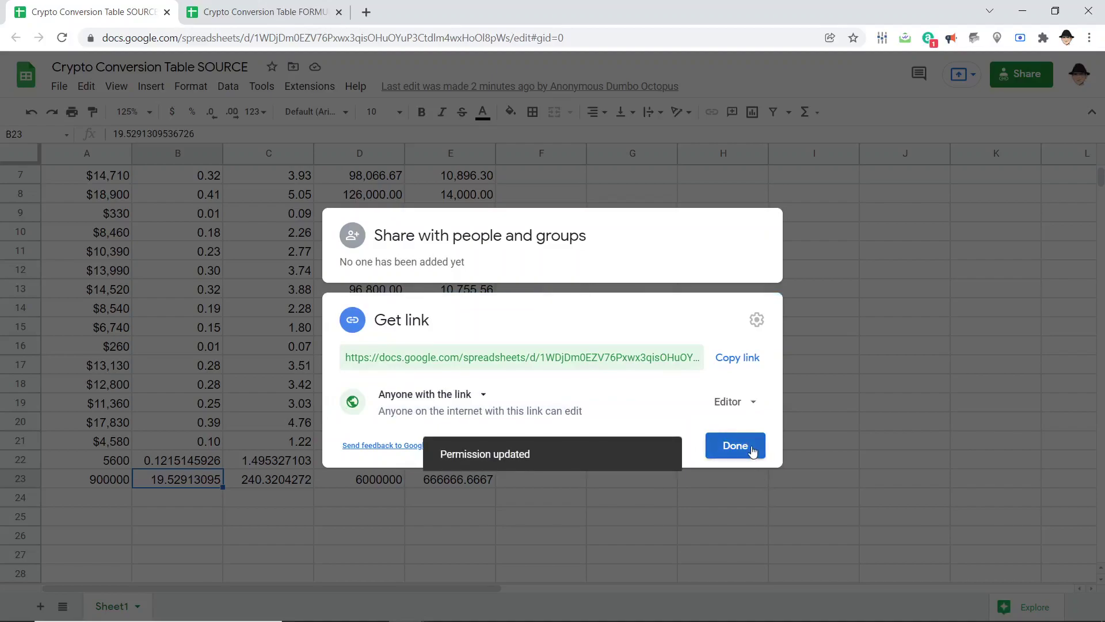
{"action": "left_click", "coordinate": [736, 446]}
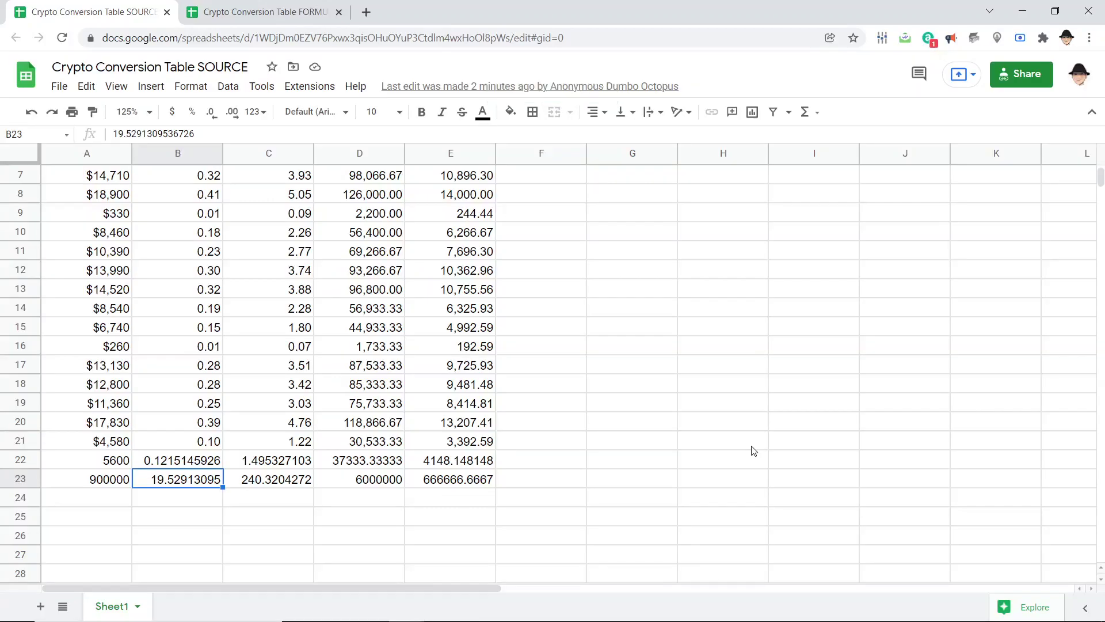
Open the shared SOURCE spreadsheet's URL in an Incognito window without signing in
{"action": "key", "text": "ctrl+l"}
{"action": "key", "text": "ctrl+c"}
{"action": "key", "text": "alt+Tab"}
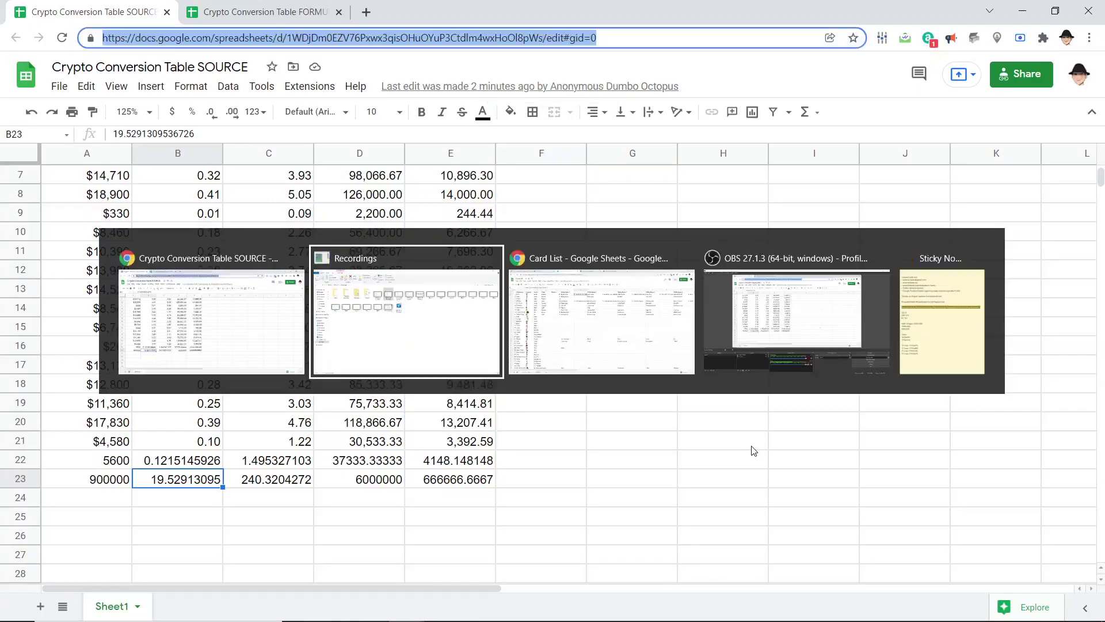
{"action": "key", "text": "ctrl+shift+n"}
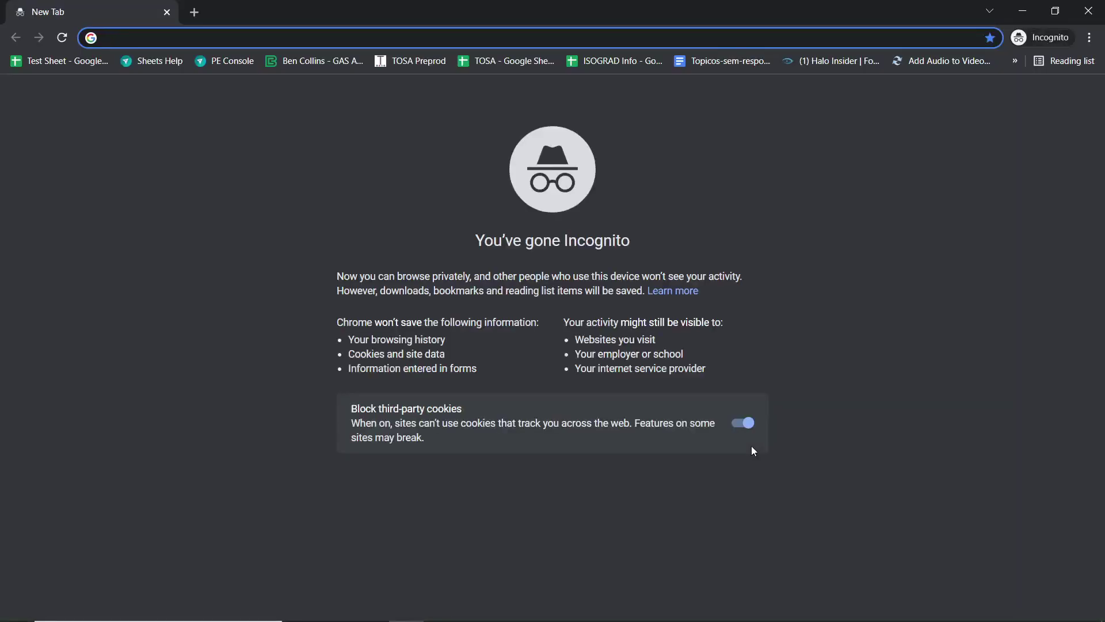
{"action": "key", "text": "ctrl+v"}
{"action": "key", "text": "Return"}
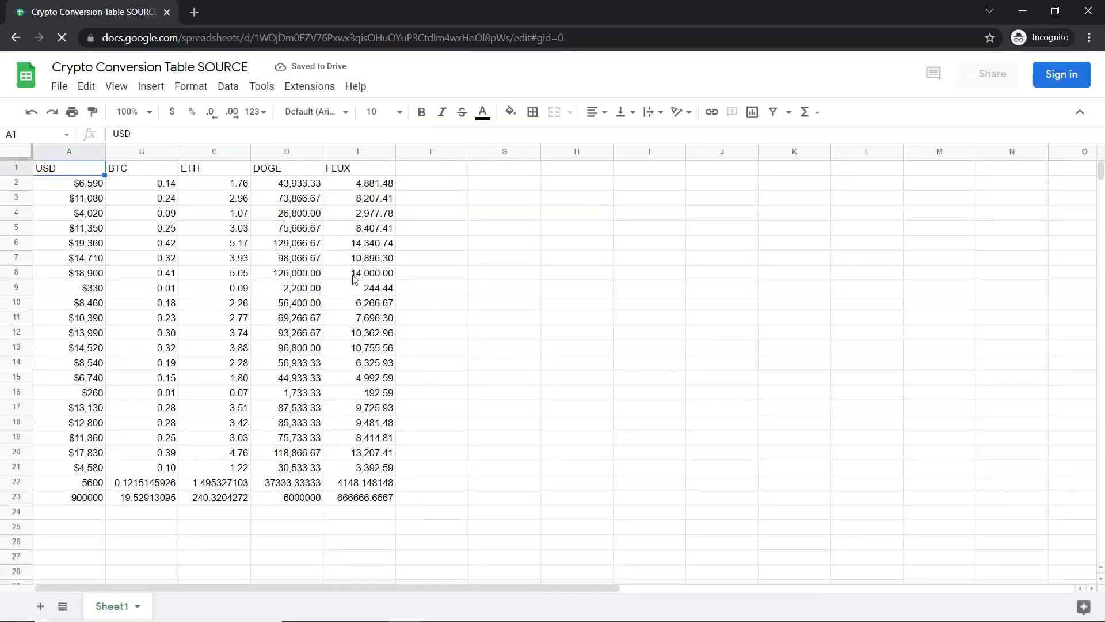
Enter 4500 in A24 and check its converted values across B24:E24
{"action": "left_click", "coordinate": [87, 512]}
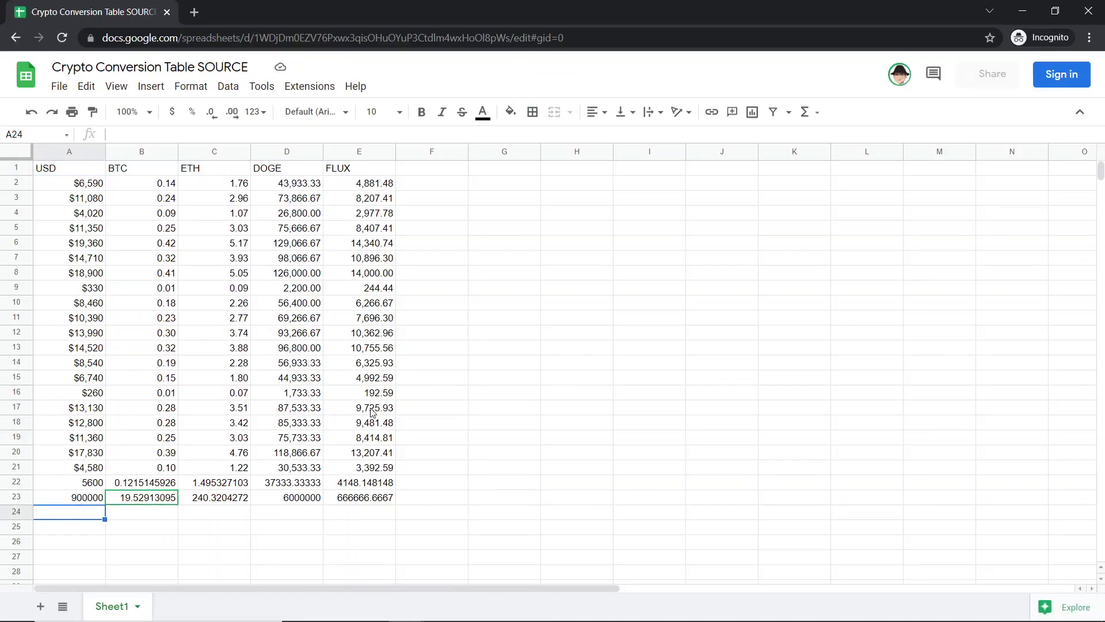
{"action": "type", "text": "4500"}
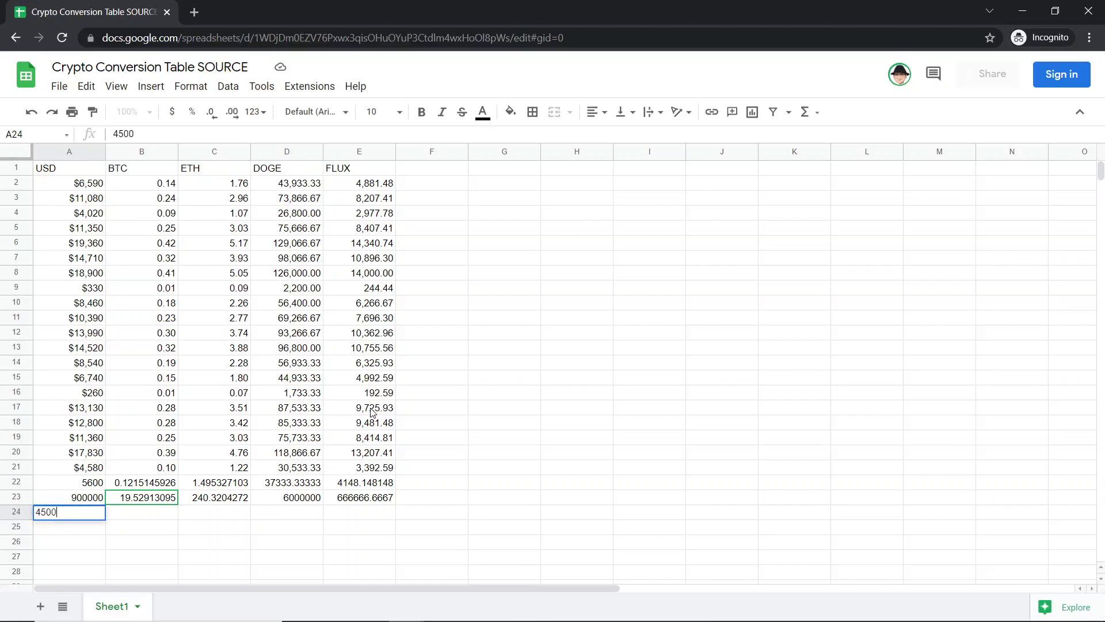
{"action": "key", "text": "Return"}
{"action": "key", "text": "Up"}
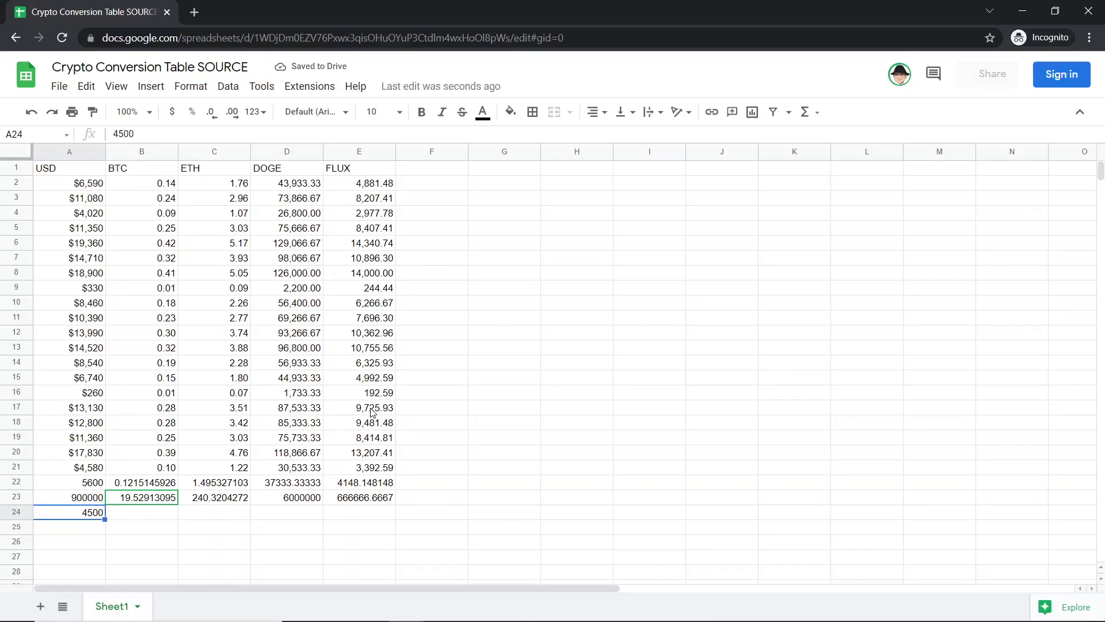
{"action": "key", "text": "ctrl+Return"}
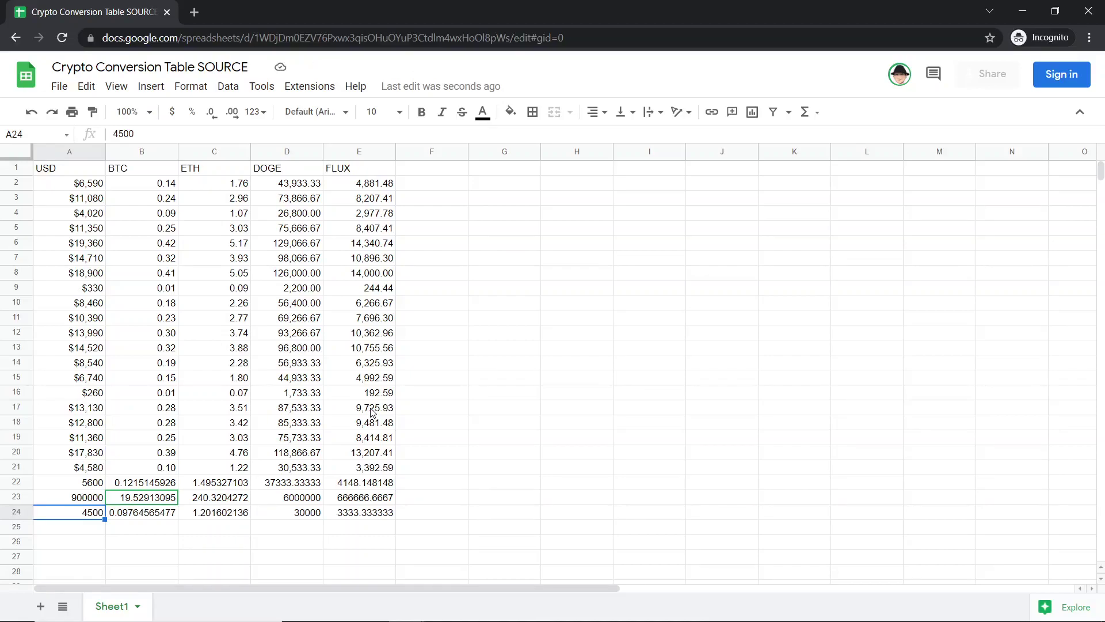
{"action": "key", "text": "Right"}
{"action": "key", "text": "ctrl+shift+Right"}
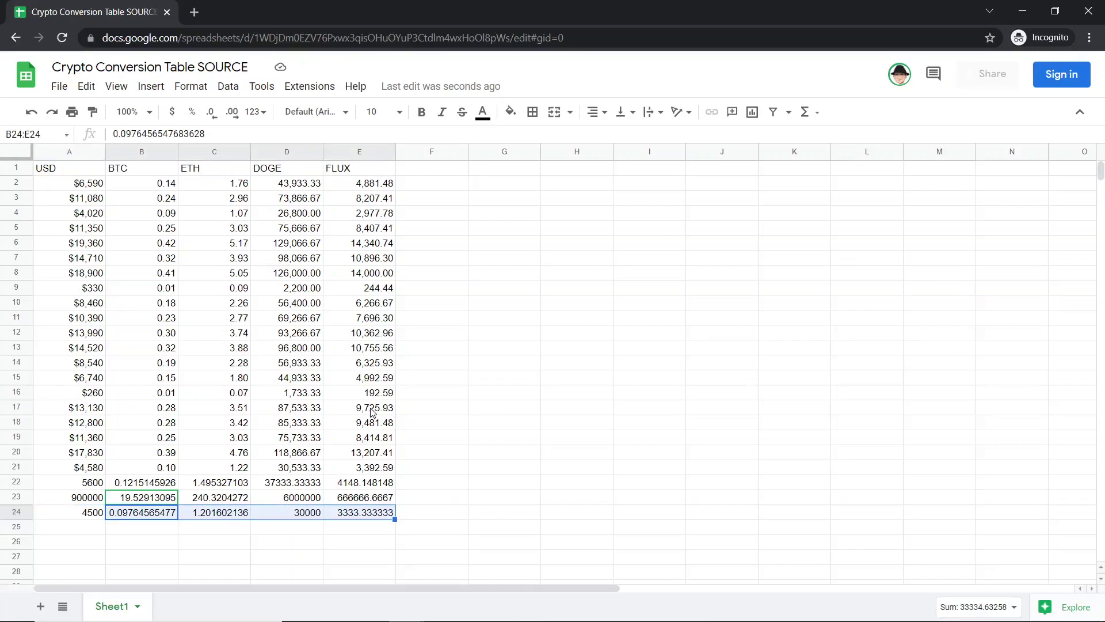
{"action": "key", "text": "Up"}
{"action": "key", "text": "ctrl+Up"}
{"action": "key", "text": "Right"}
{"action": "key", "text": "Right"}
{"action": "key", "text": "Right"}
{"action": "key", "text": "Right"}
{"action": "key", "text": "Right"}
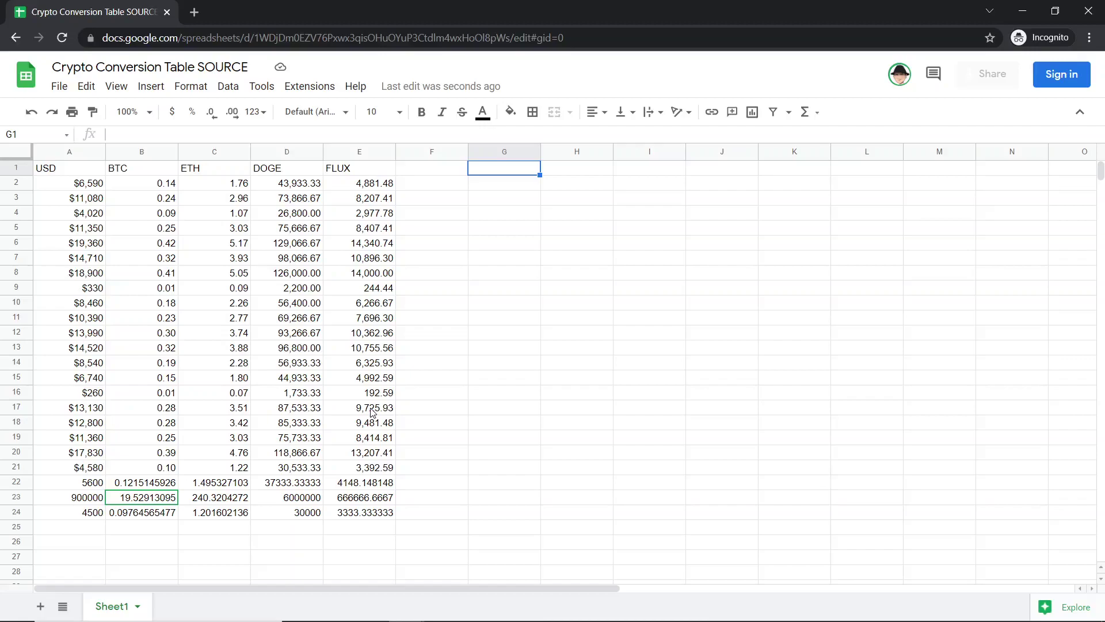
Abandon the typed =IMPORTRANGE in G1 and copy B2's existing IMPORTRANGE formula instead
{"action": "type", "text": "=impor"}
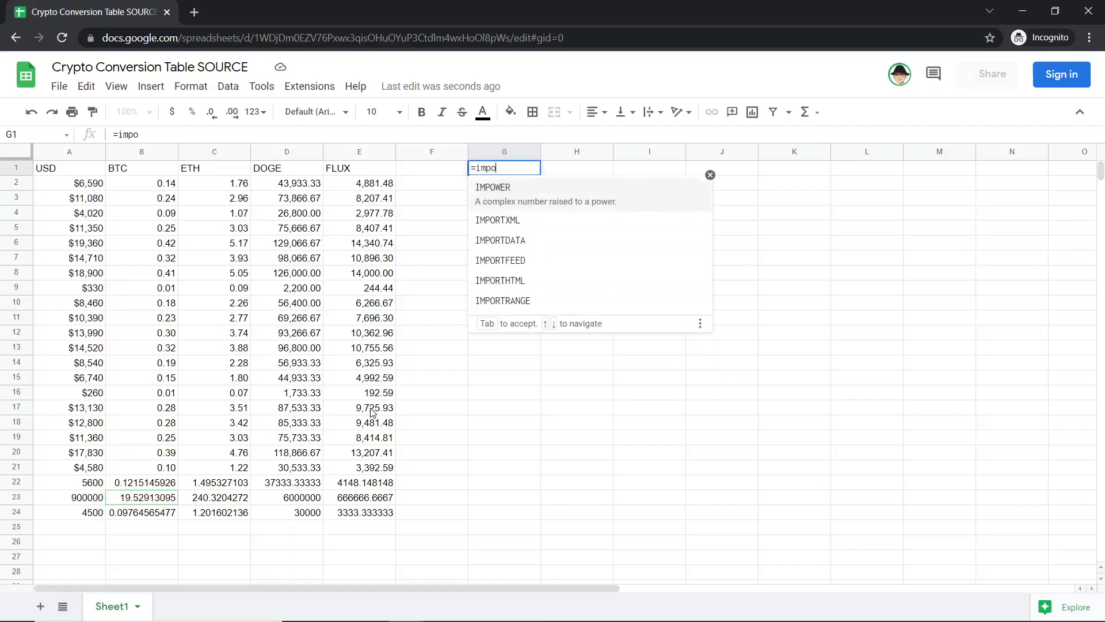
{"action": "key", "text": "Down"}
{"action": "key", "text": "Down"}
{"action": "key", "text": "Down"}
{"action": "key", "text": "Down"}
{"action": "key", "text": "Tab"}
{"action": "key", "text": "Escape"}
{"action": "key", "text": "Left"}
{"action": "key", "text": "Left"}
{"action": "key", "text": "Left"}
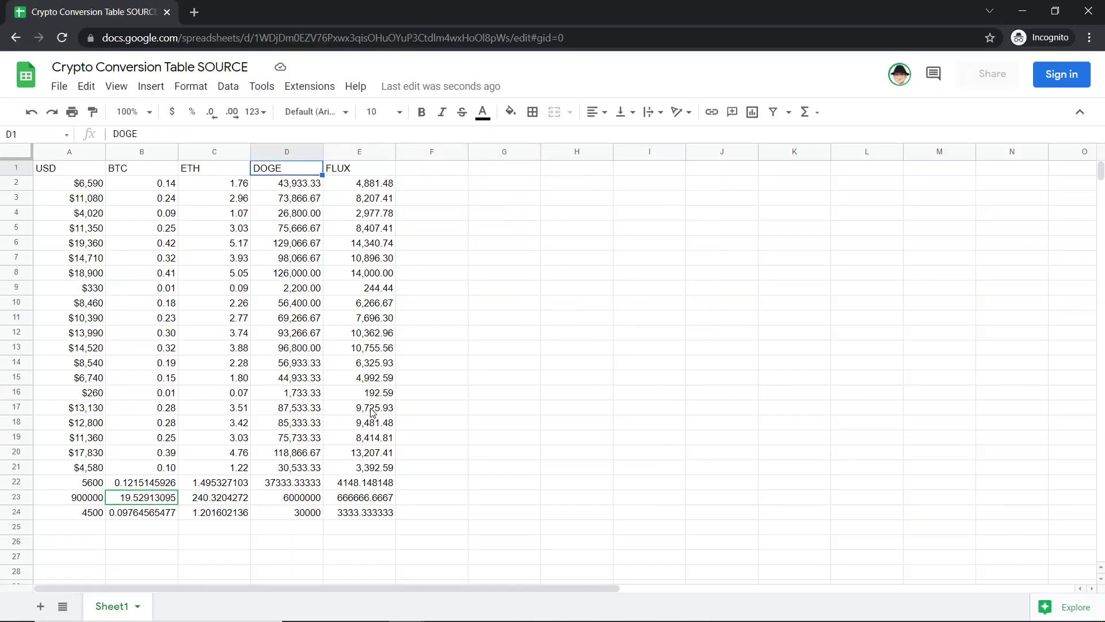
{"action": "key", "text": "Left"}
{"action": "key", "text": "Left"}
{"action": "key", "text": "Down"}
{"action": "key", "text": "Return"}
{"action": "key", "text": "ctrl+a"}
{"action": "key", "text": "ctrl+c"}
{"action": "key", "text": "Escape"}
Paste the import formula into G2 with its range changed to G2:I
{"action": "key", "text": "Right"}
{"action": "key", "text": "Right"}
{"action": "key", "text": "Right"}
{"action": "key", "text": "Right"}
{"action": "key", "text": "Right"}
{"action": "key", "text": "ctrl+v"}
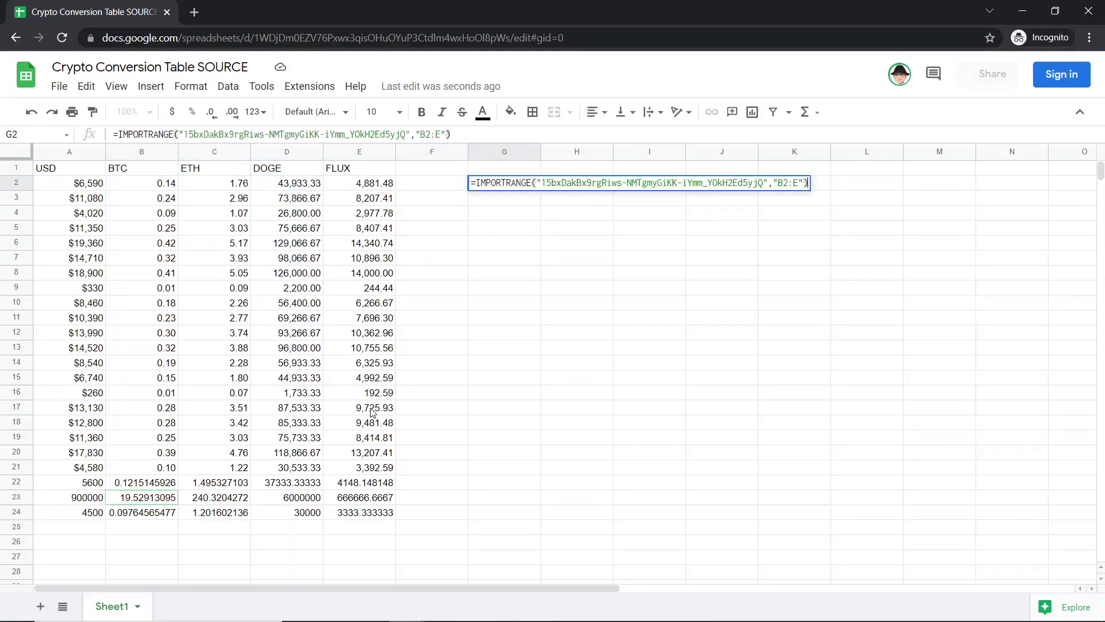
{"action": "key", "text": "Left"}
{"action": "key", "text": "Left"}
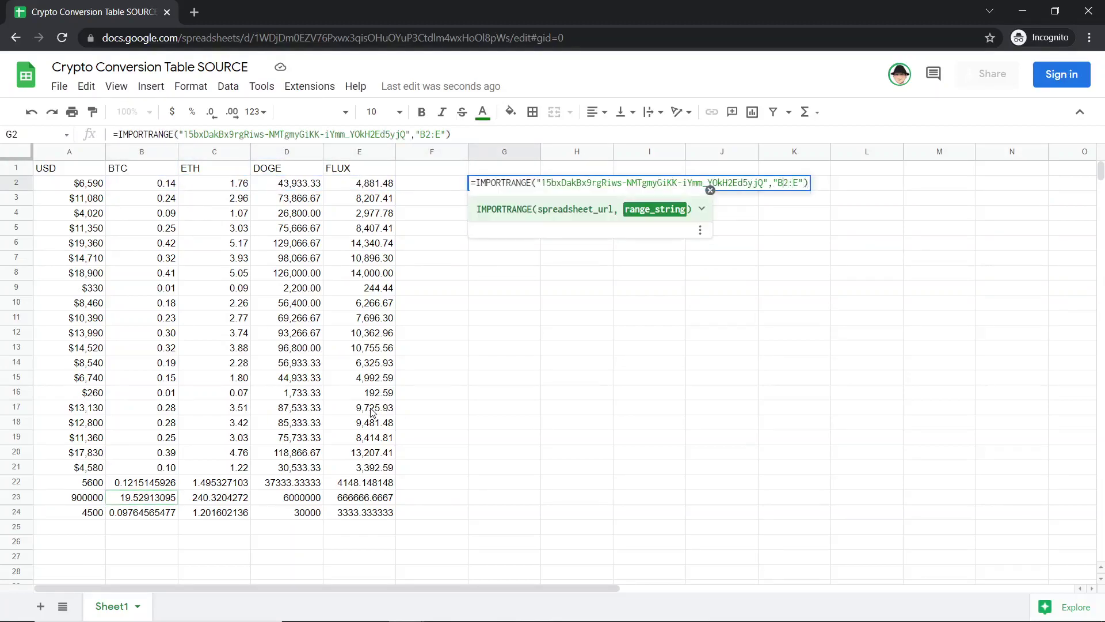
{"action": "key", "text": "Left"}
{"action": "key", "text": "BackSpace"}
{"action": "type", "text": "G"}
{"action": "key", "text": "Return"}
Check the imported rates in G2:H5 (BTC 46085, ETH 3745, DOGE 0.15, FLUX 1.35) and B2's formula
{"action": "key", "text": "Up"}
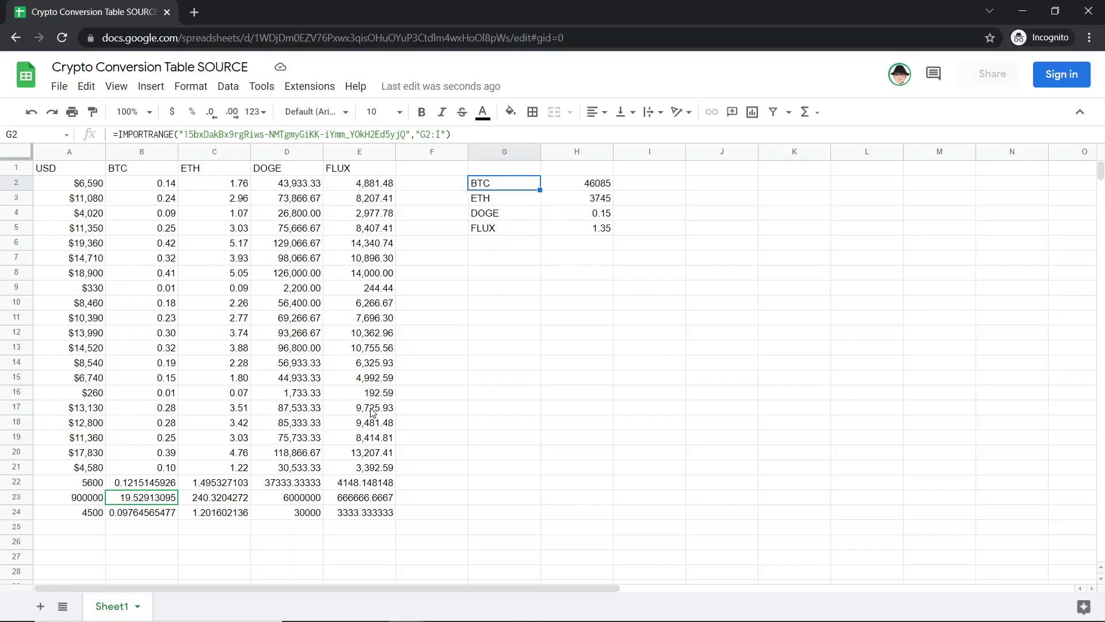
{"action": "key", "text": "ctrl+a"}
{"action": "key", "text": "ctrl+Home"}
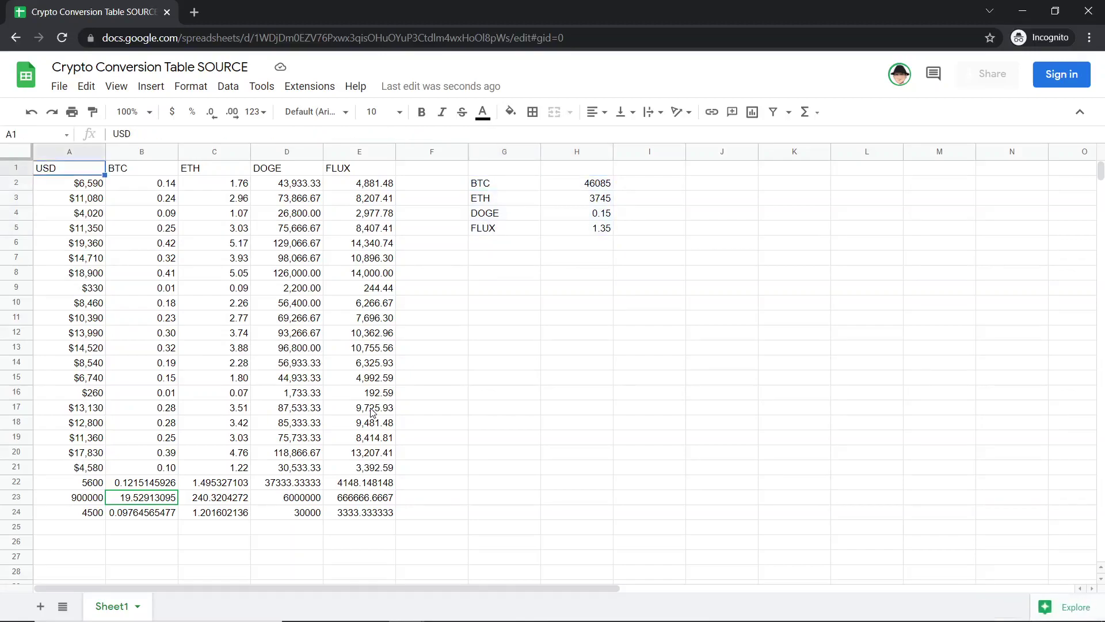
{"action": "key", "text": "Right"}
{"action": "key", "text": "Down"}
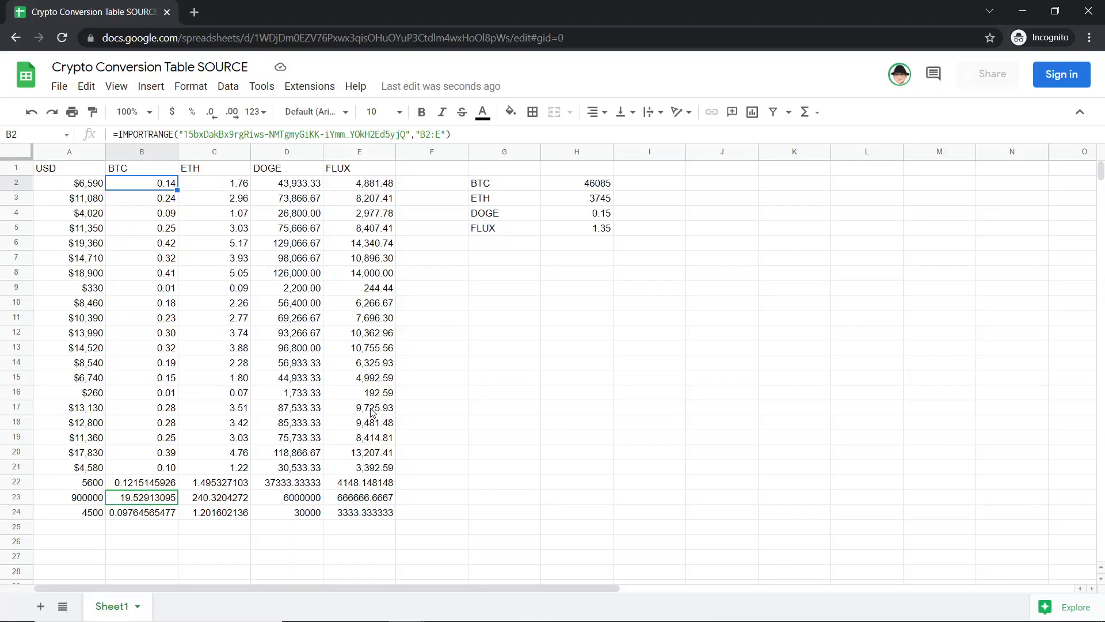
From the FORMULAS spreadsheet, create a new blank spreadsheet
{"action": "key", "text": "alt+Tab"}
{"action": "left_click", "coordinate": [282, 427]}
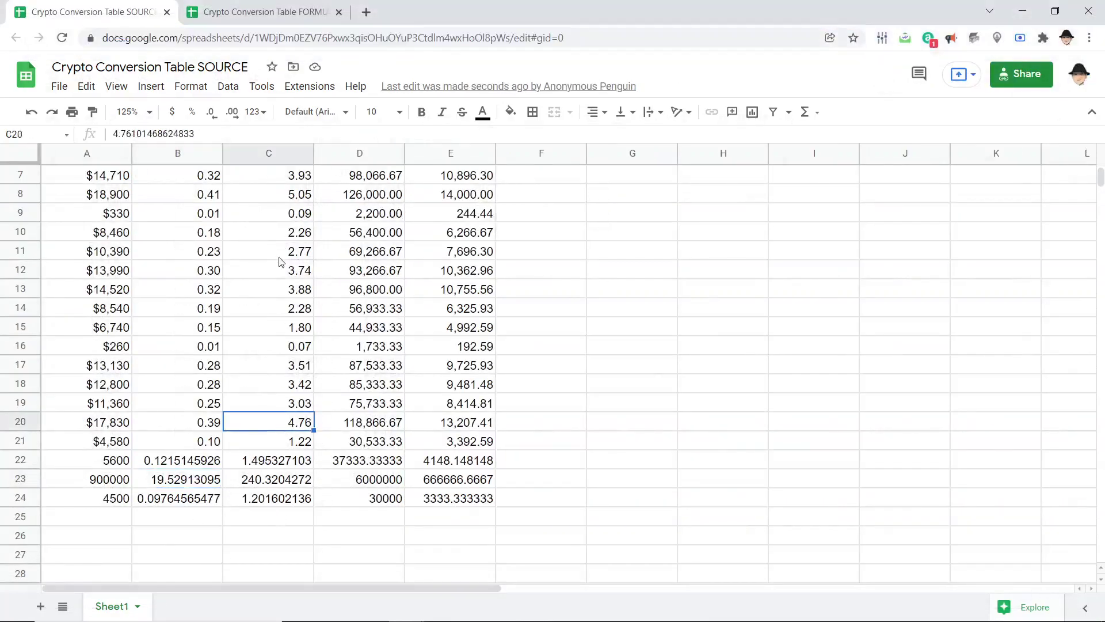
{"action": "key", "text": "alt+Tab"}
{"action": "key", "text": "alt+Tab"}
{"action": "key", "text": "ctrl+Tab"}
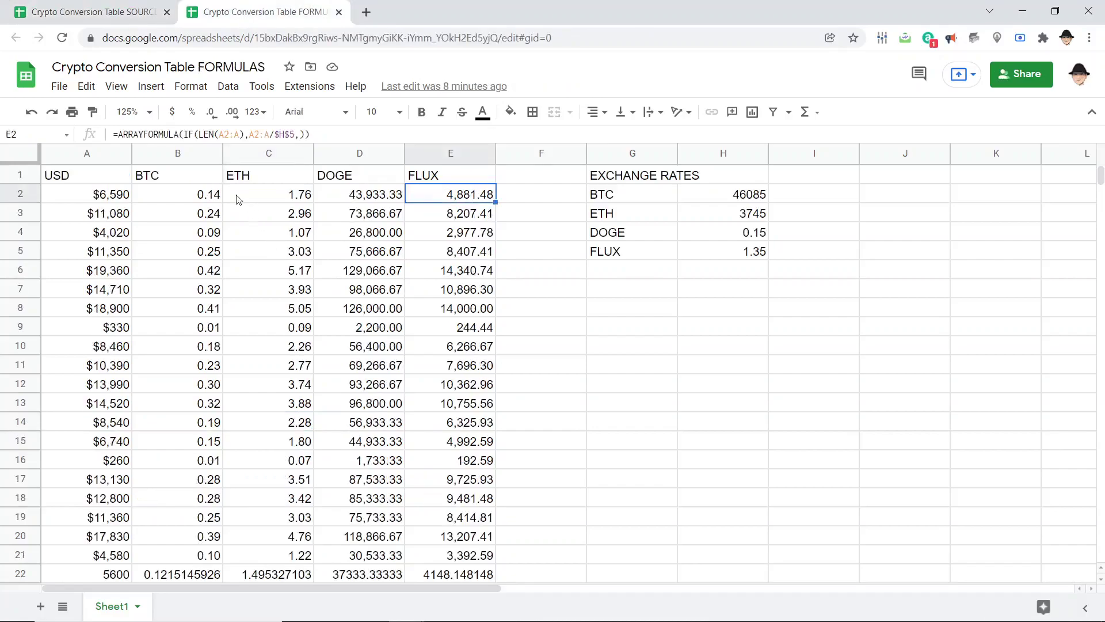
{"action": "left_click", "coordinate": [62, 90]}
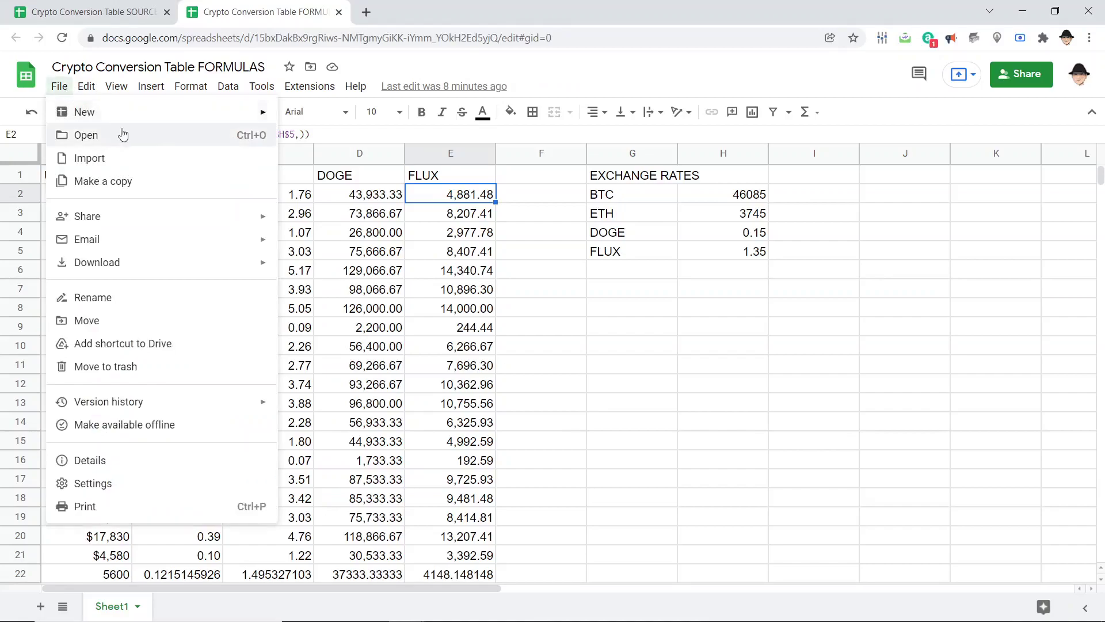
{"action": "mouse_move", "coordinate": [115, 111]}
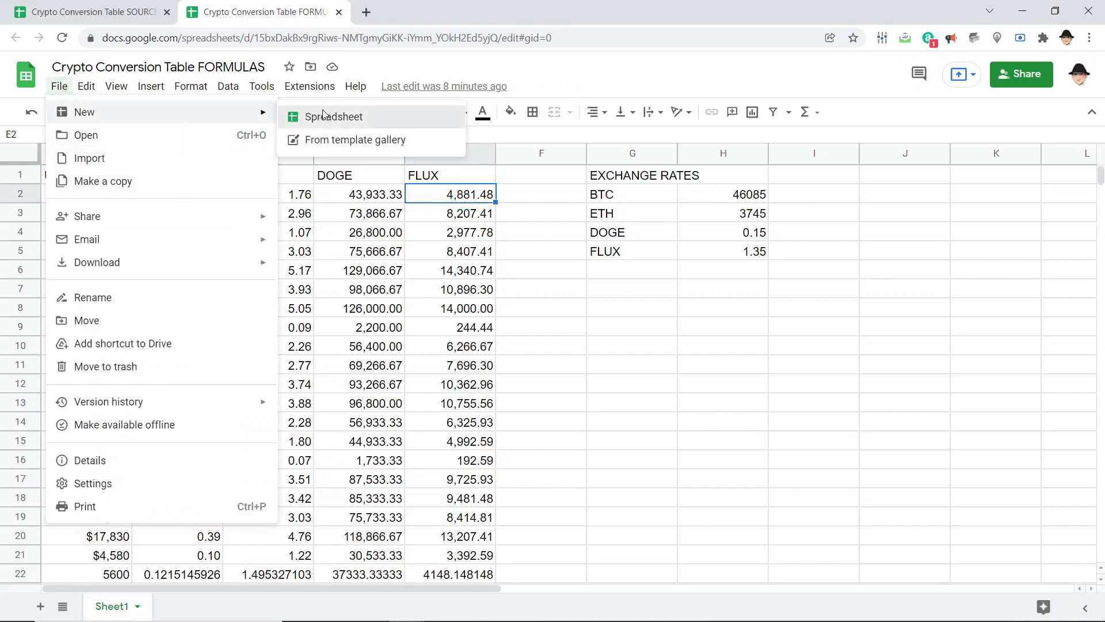
{"action": "left_click", "coordinate": [322, 116]}
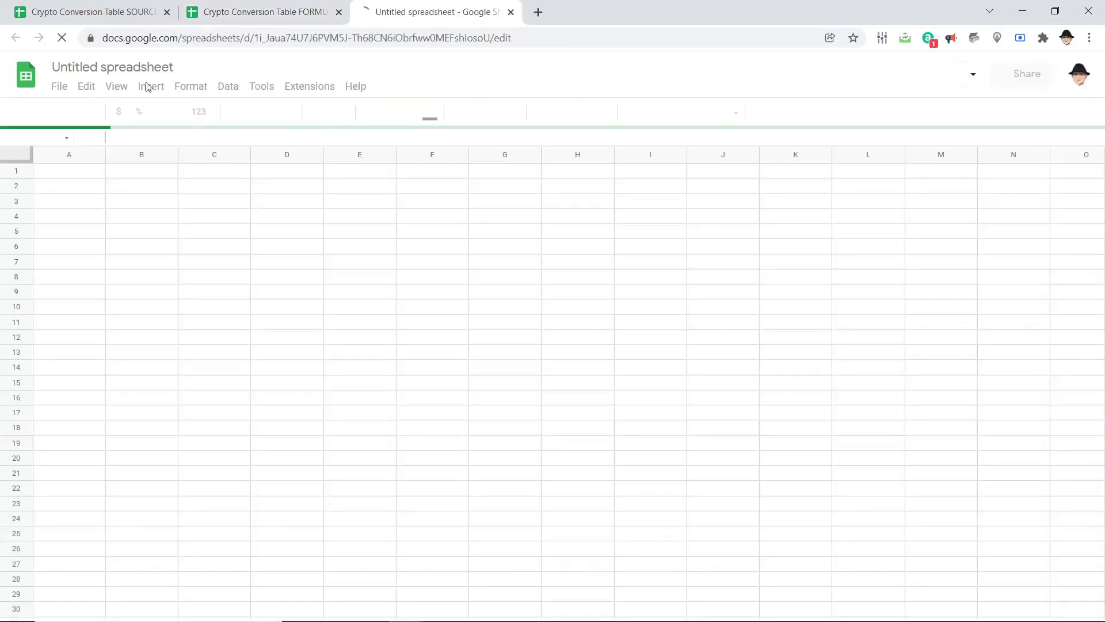
Rename the new spreadsheet 'Crypto Conversion Table Middle-Step'
{"action": "left_click", "coordinate": [95, 69]}
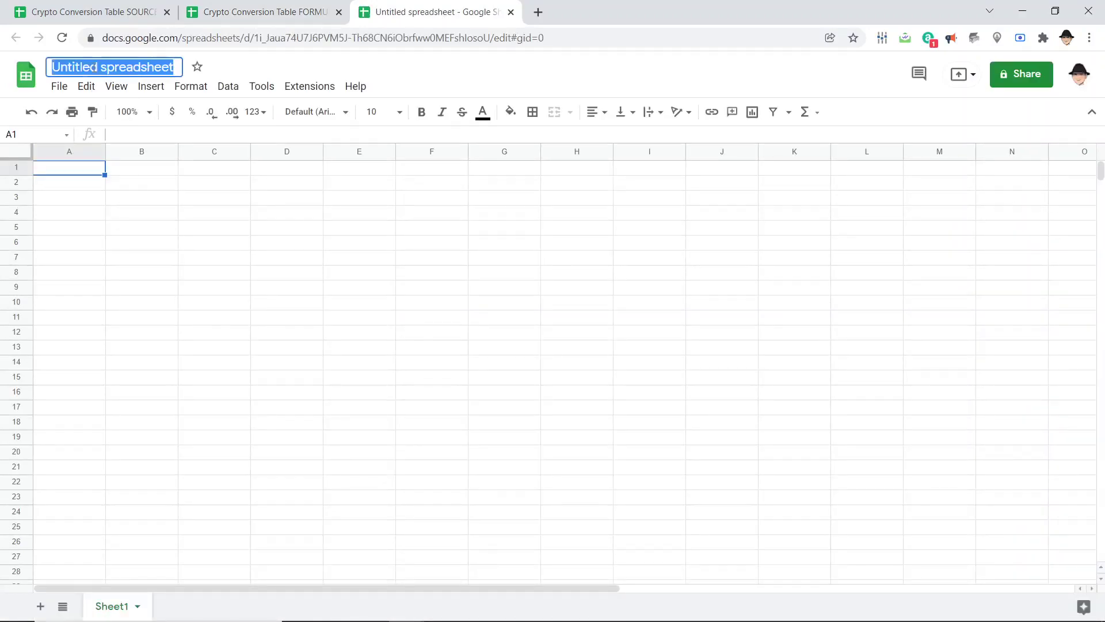
{"action": "type", "text": "CryptoC"}
{"action": "type", "text": "onversion Table Middle step"}
{"action": "key", "text": "BackSpace"}
{"action": "key", "text": "BackSpace"}
{"action": "key", "text": "BackSpace"}
{"action": "key", "text": "BackSpace"}
{"action": "key", "text": "BackSpace"}
{"action": "type", "text": "-Step"}
{"action": "key", "text": "Return"}
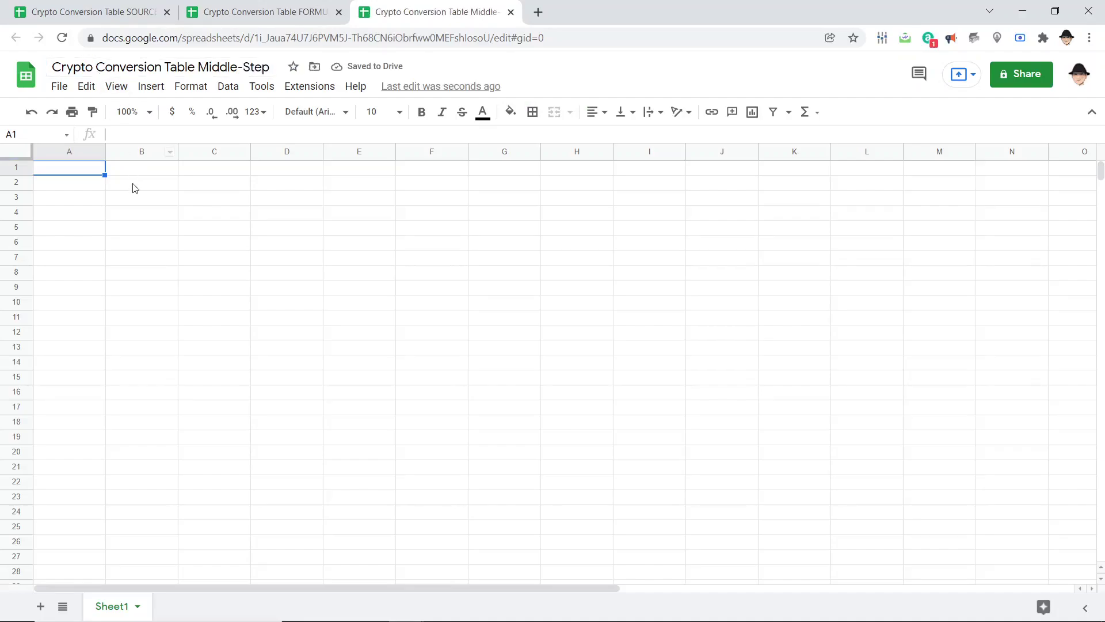
Set the view zoom to 125% and select cell A1
{"action": "left_click", "coordinate": [134, 188]}
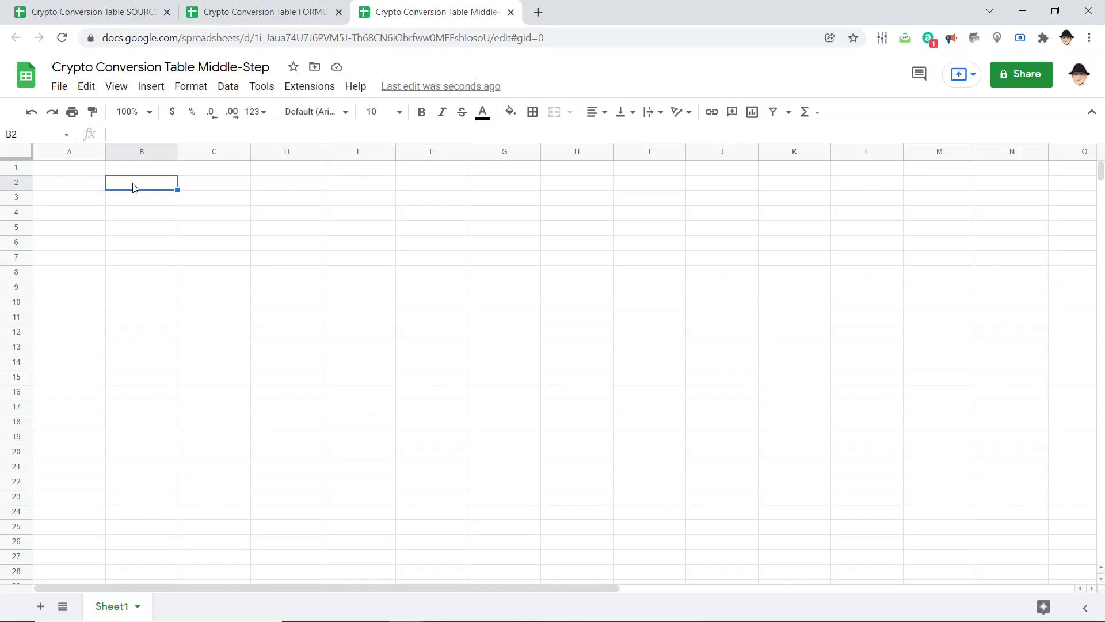
{"action": "left_click", "coordinate": [149, 113]}
{"action": "left_click", "coordinate": [138, 230]}
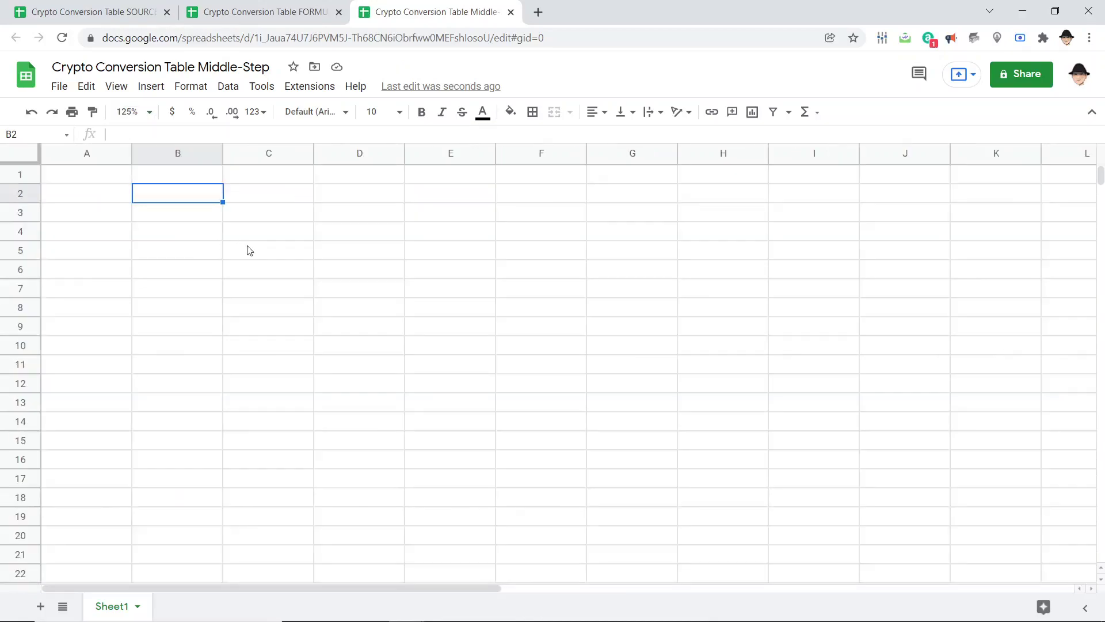
{"action": "left_click", "coordinate": [249, 250]}
{"action": "key", "text": "ctrl+Home"}
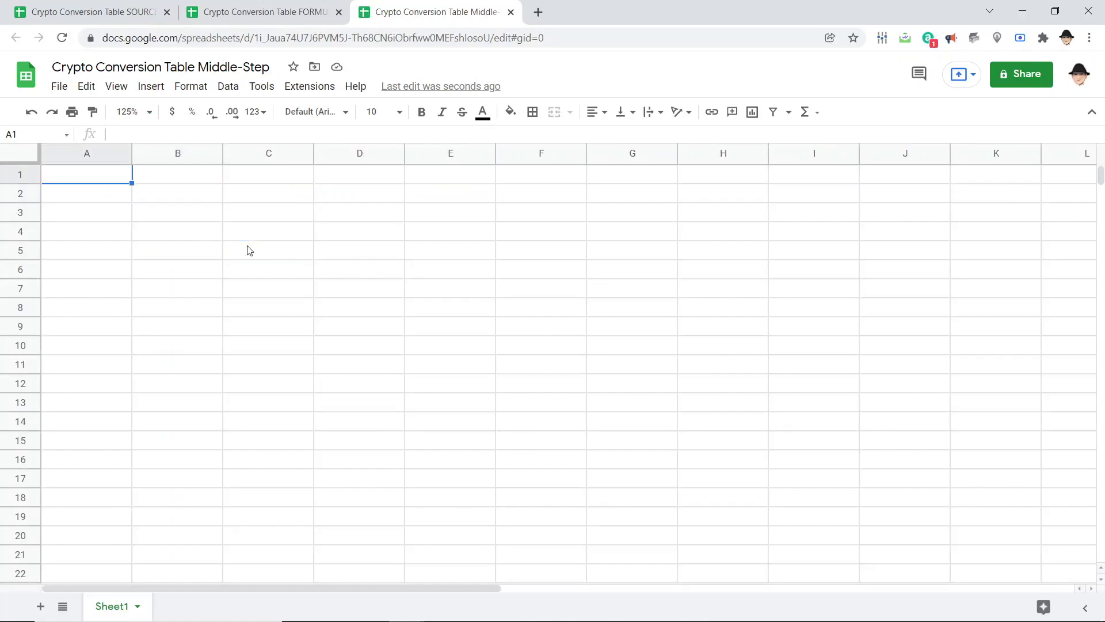
Start =importrange( in A1 and copy the FORMULAS spreadsheet ID from its address bar
{"action": "type", "text": "=importrange("}
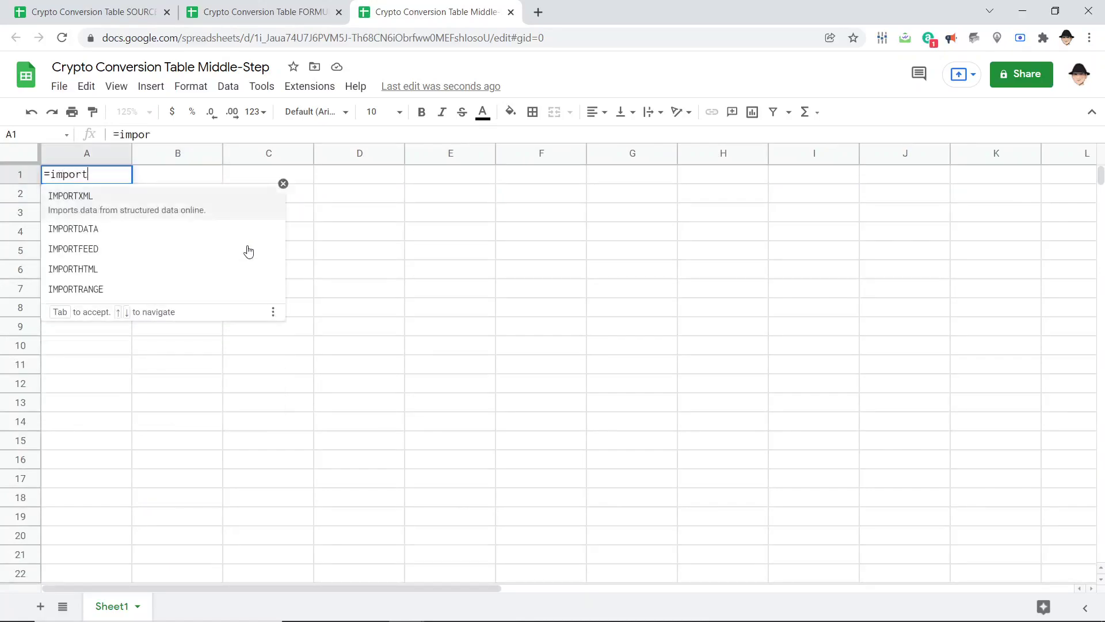
{"action": "key", "text": "ctrl+shift+Tab"}
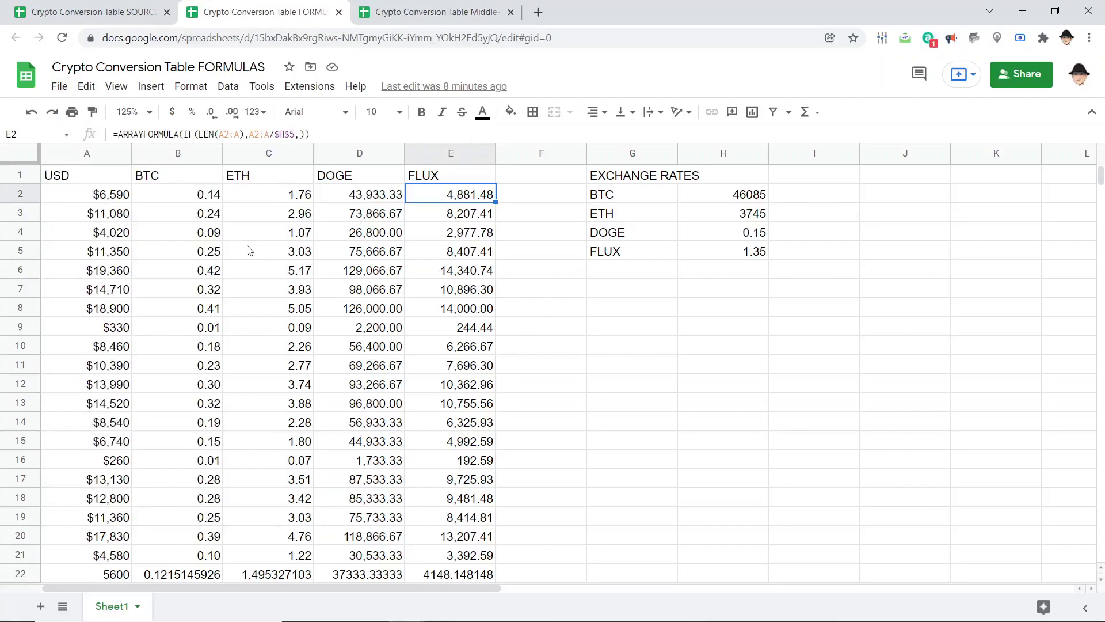
{"action": "left_click", "coordinate": [249, 250]}
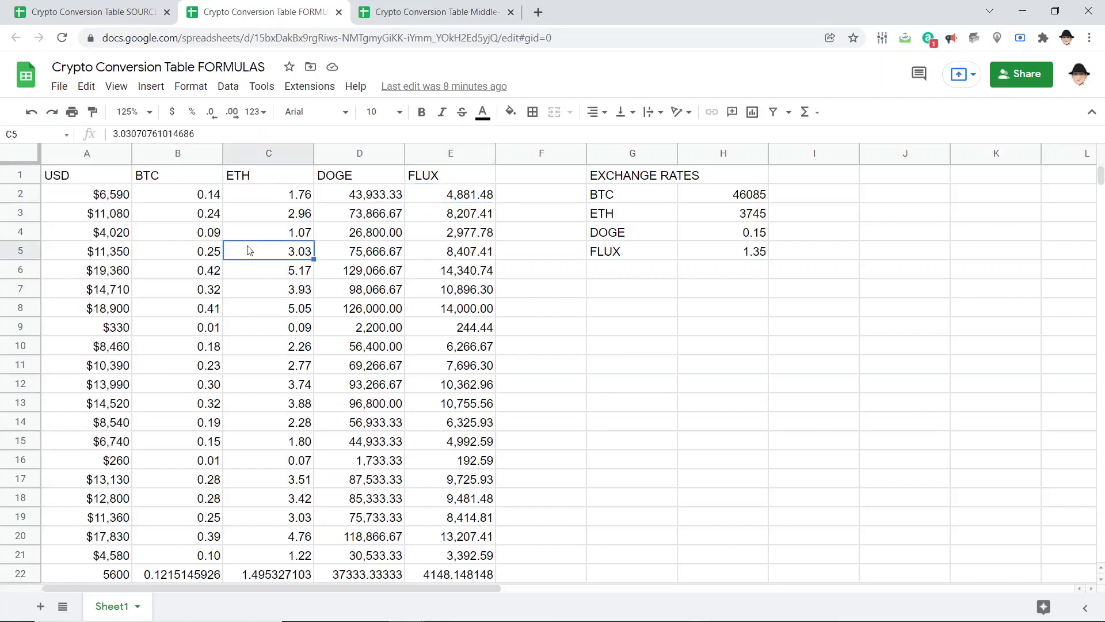
{"action": "key", "text": "ctrl+Home"}
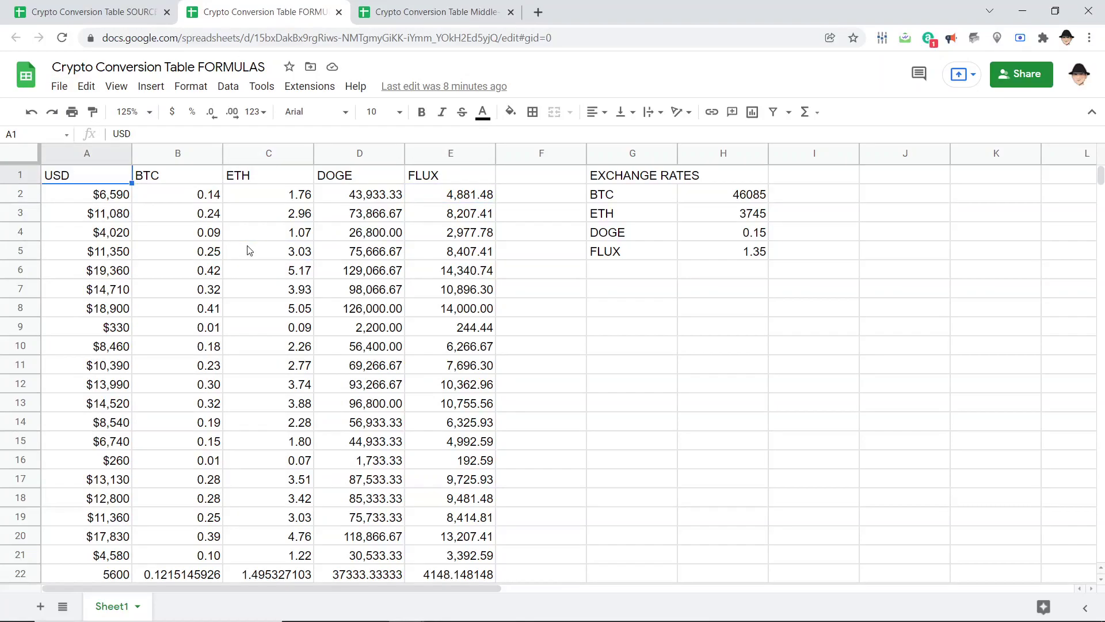
{"action": "key", "text": "ctrl+Tab"}
{"action": "key", "text": "ctrl+shift+Tab"}
{"action": "key", "text": "ctrl+l"}
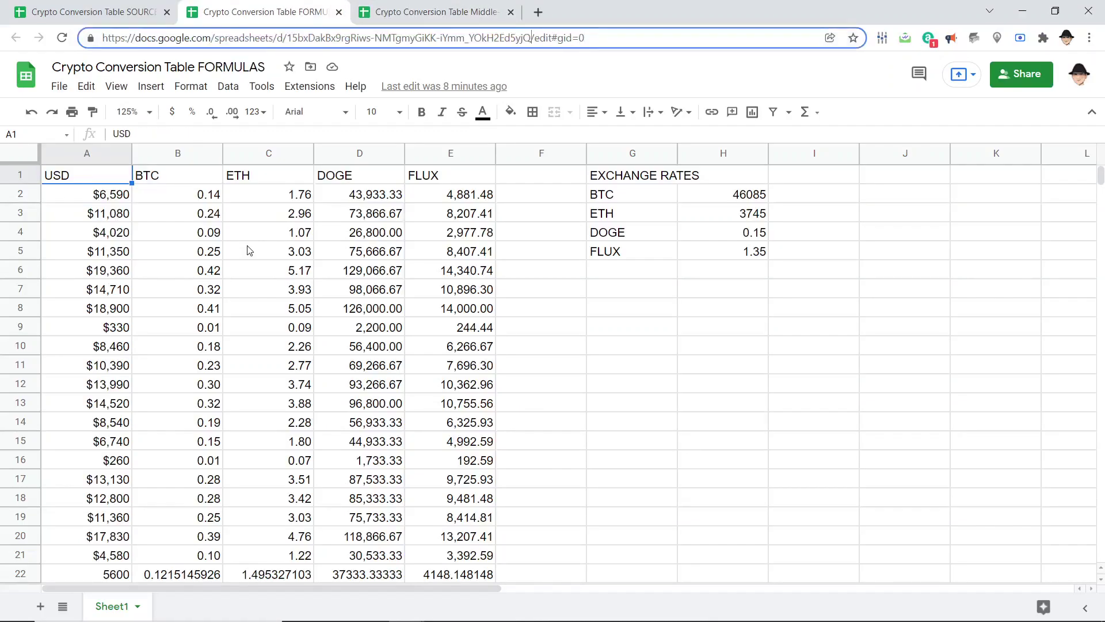
{"action": "key", "text": "ctrl+shift+Left"}
{"action": "key", "text": "ctrl+shift+Left"}
{"action": "key", "text": "ctrl+shift+Left"}
{"action": "key", "text": "ctrl+c"}
{"action": "key", "text": "ctrl+Tab"}
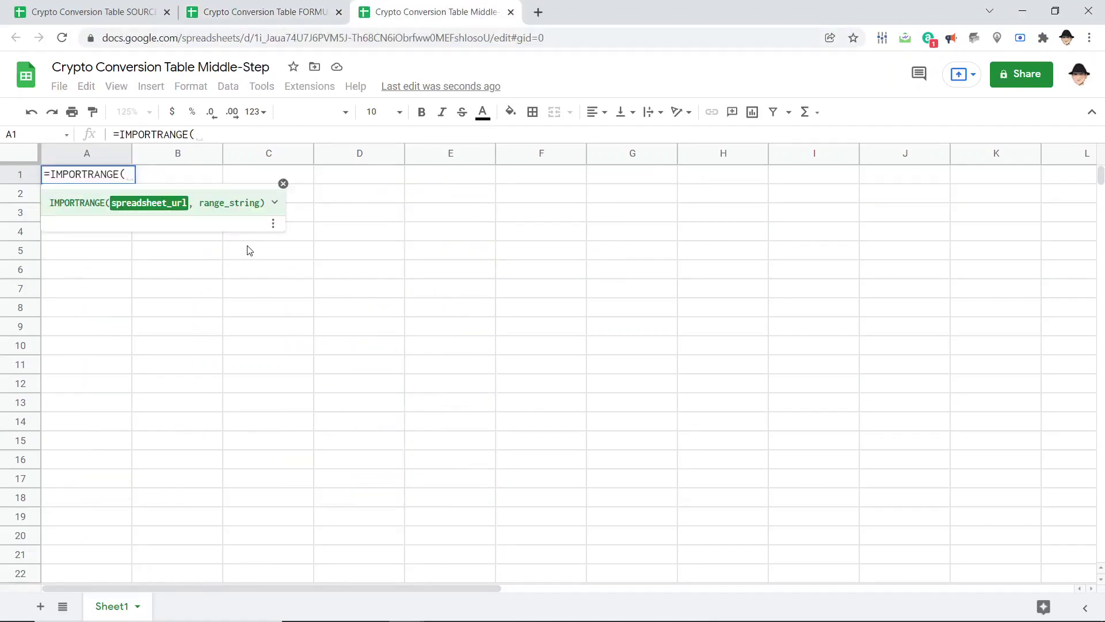
Complete the A1 formula with the FORMULAS ID and range "A:Z", then allow access
{"action": "type", "text": "\""}
{"action": "key", "text": "ctrl+v"}
{"action": "type", "text": "\", "}
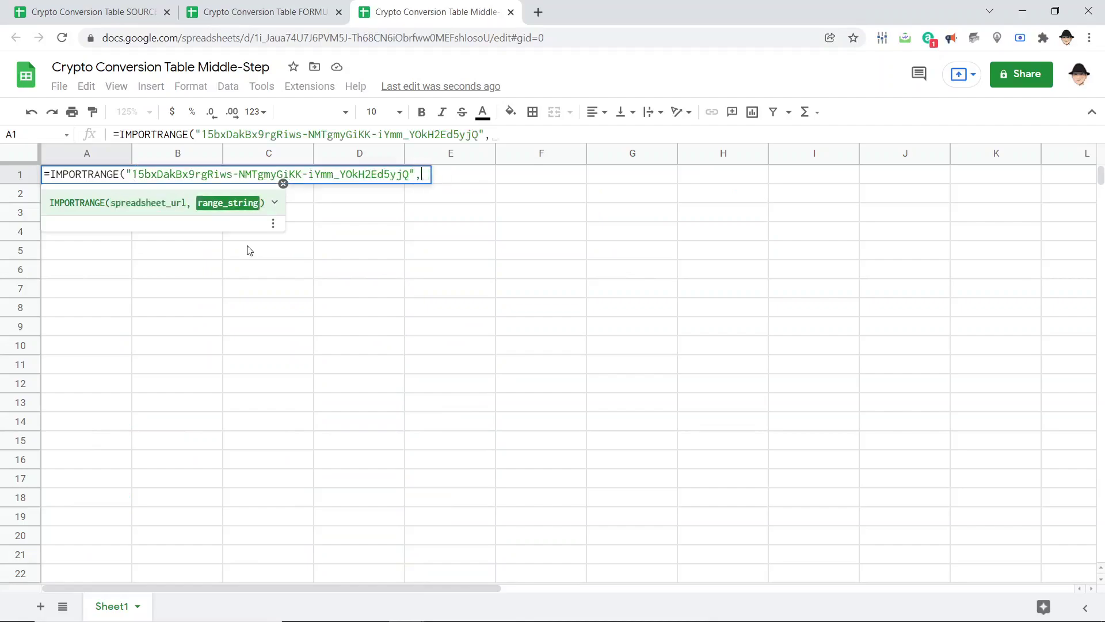
{"action": "type", "text": "\""}
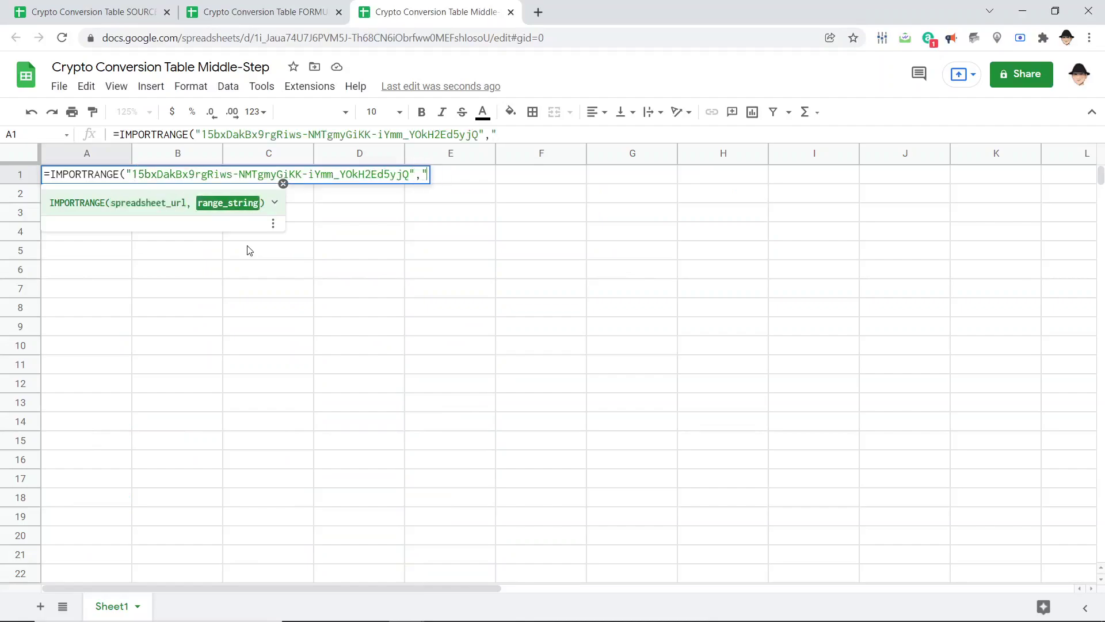
{"action": "type", "text": "A2"}
{"action": "key", "text": "BackSpace"}
{"action": "type", "text": ":Z\")"}
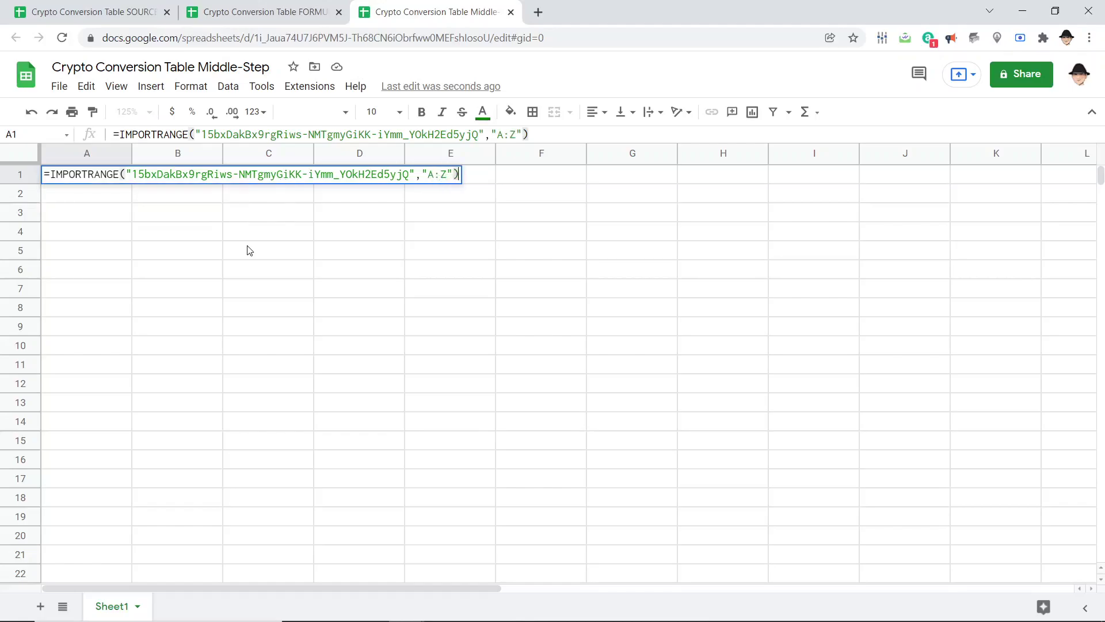
{"action": "key", "text": "Return"}
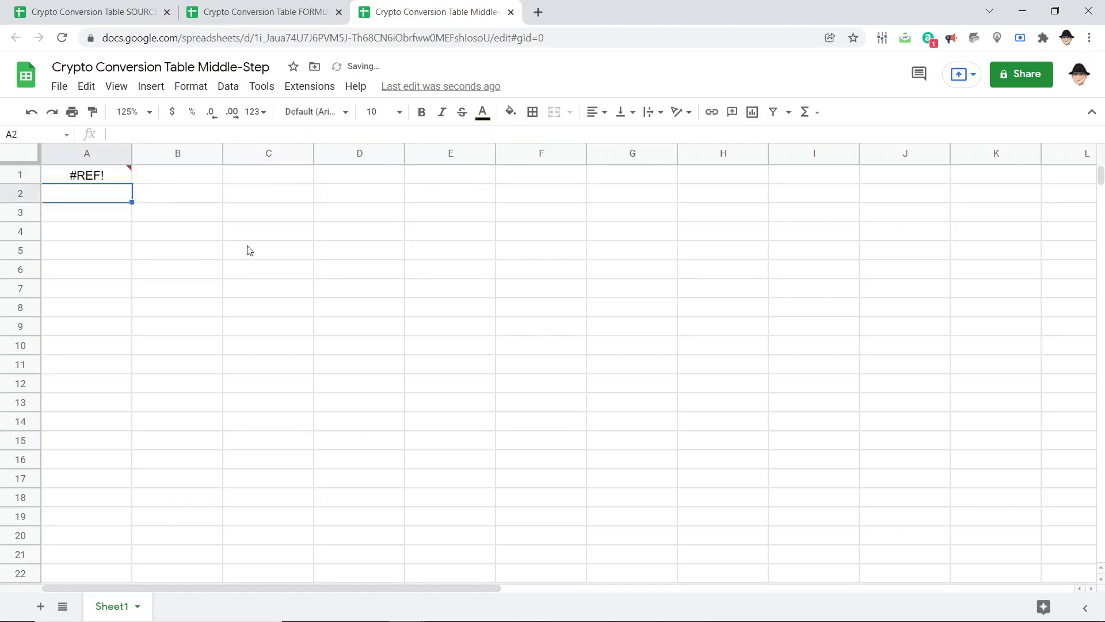
{"action": "mouse_move", "coordinate": [108, 173]}
{"action": "left_click", "coordinate": [151, 195]}
Copy the Middle-Step spreadsheet ID from the address bar
{"action": "scroll", "coordinate": [287, 242], "scroll_direction": "down", "scroll_amount": 2}
{"action": "scroll", "coordinate": [286, 243], "scroll_direction": "up", "scroll_amount": 2}
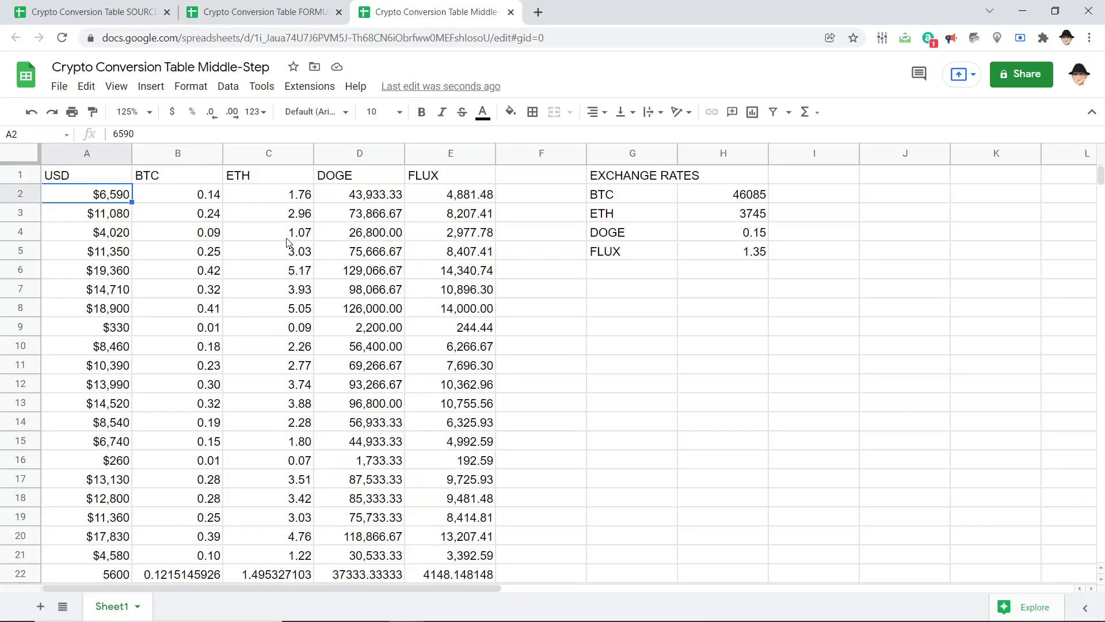
{"action": "key", "text": "ctrl+l"}
{"action": "key", "text": "End"}
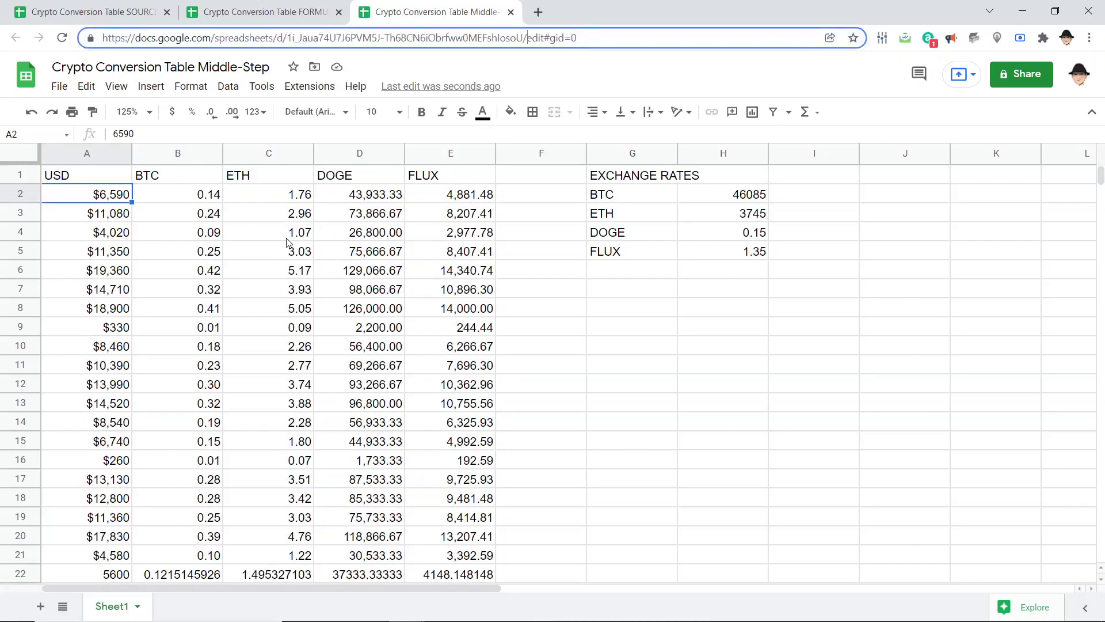
{"action": "key", "text": "ctrl+shift+Left"}
{"action": "key", "text": "ctrl+shift+Left"}
{"action": "key", "text": "ctrl+c"}
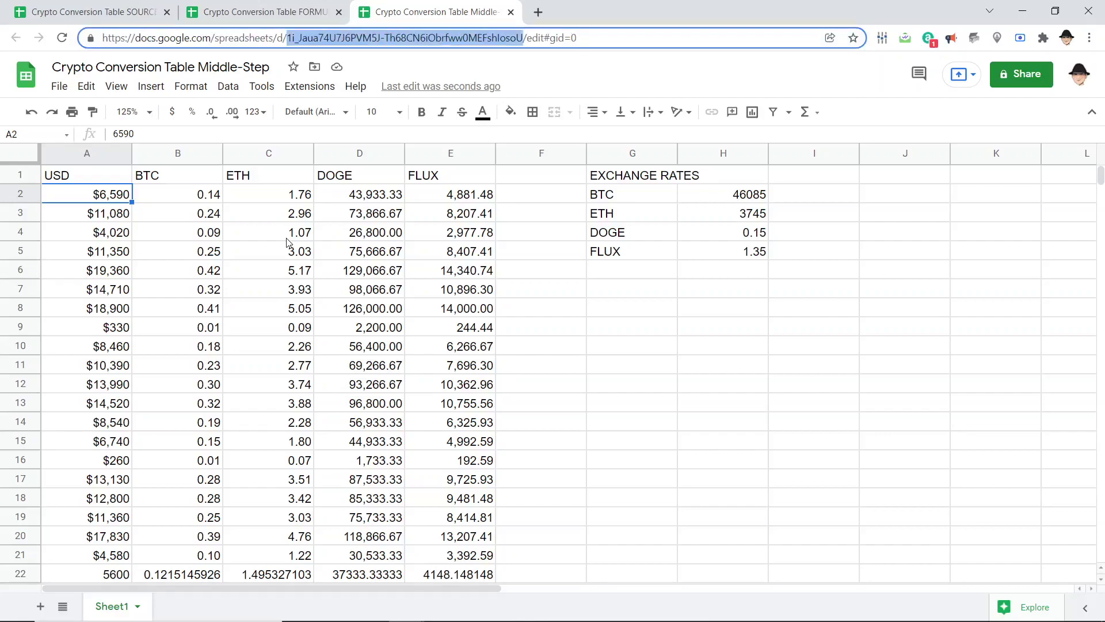
Change the A1 import range from A:Z to A:E
{"action": "left_click_drag", "start_coordinate": [605, 194], "coordinate": [627, 242]}
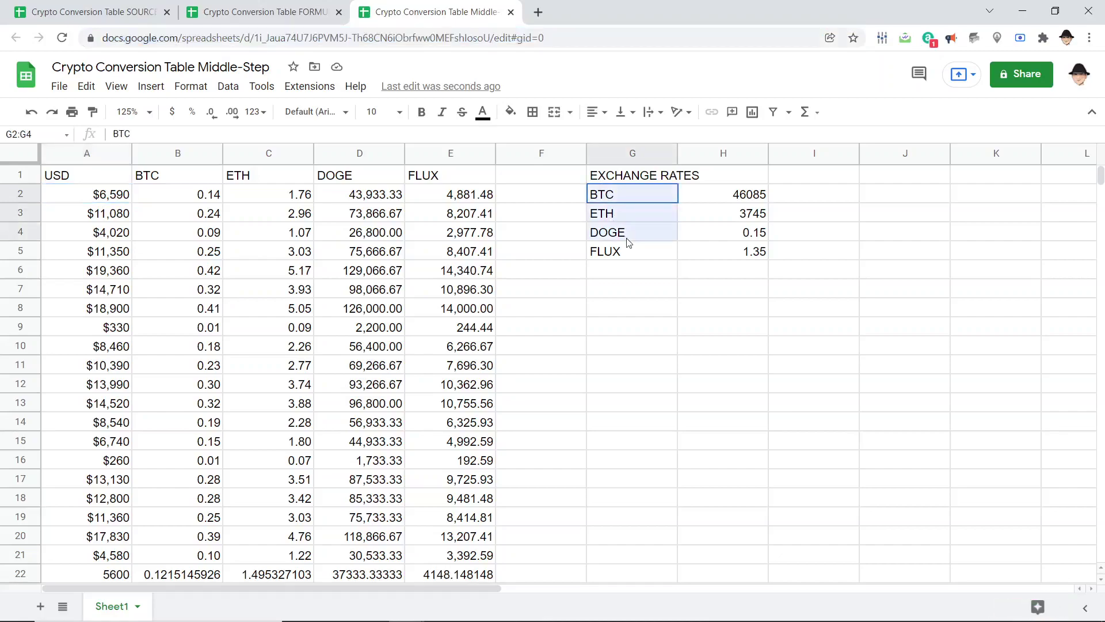
{"action": "left_click", "coordinate": [140, 193]}
{"action": "left_click", "coordinate": [113, 183]}
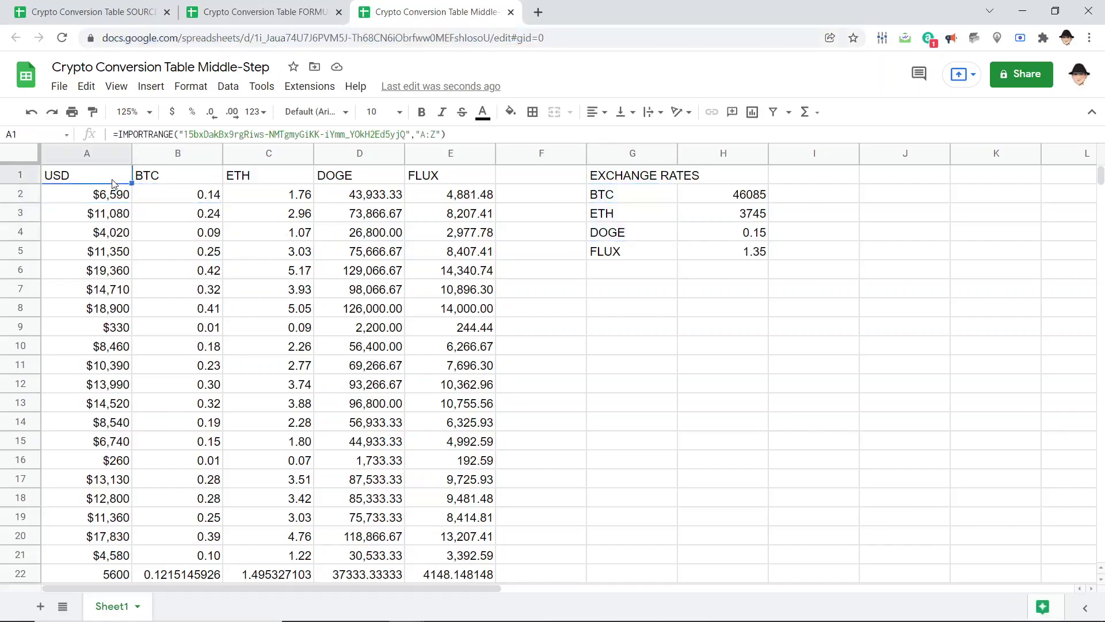
{"action": "double_click", "coordinate": [113, 180]}
{"action": "key", "text": "Left"}
{"action": "key", "text": "Left"}
{"action": "key", "text": "BackSpace"}
{"action": "key", "text": "Return"}
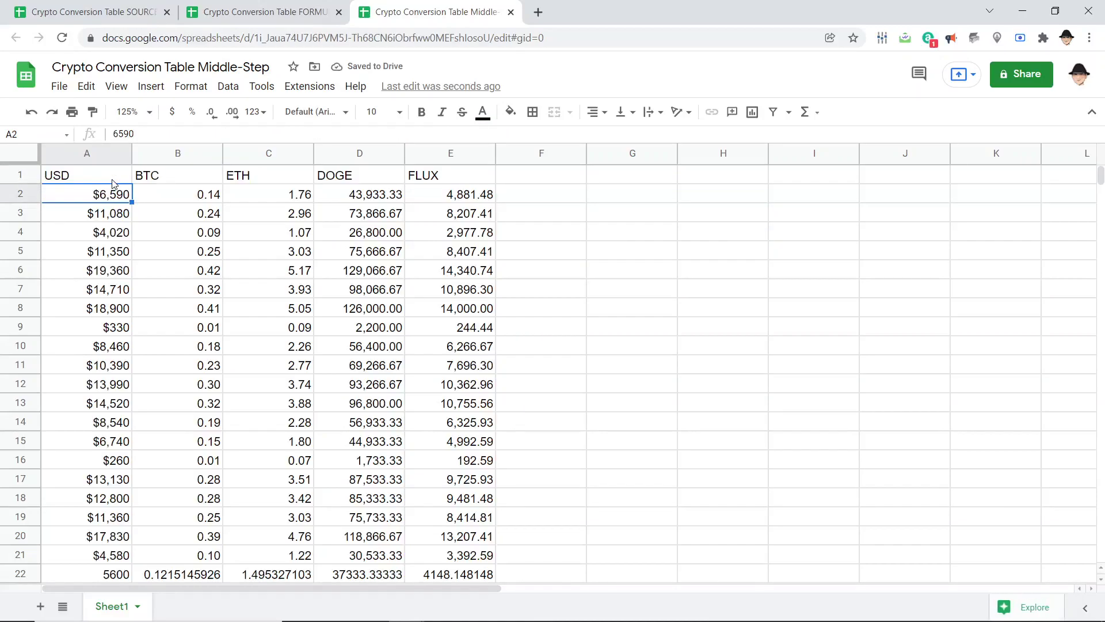
Replace the spreadsheet key in SOURCE's B2 formula with the Middle-Step ID and allow access
{"action": "key", "text": "ctrl+1"}
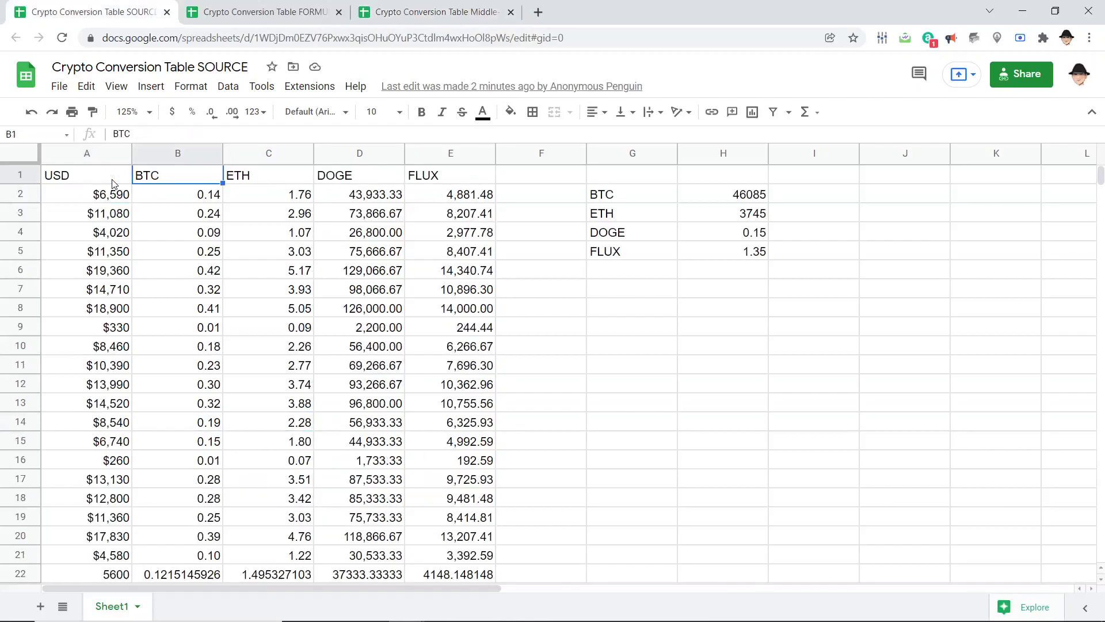
{"action": "key", "text": "F2"}
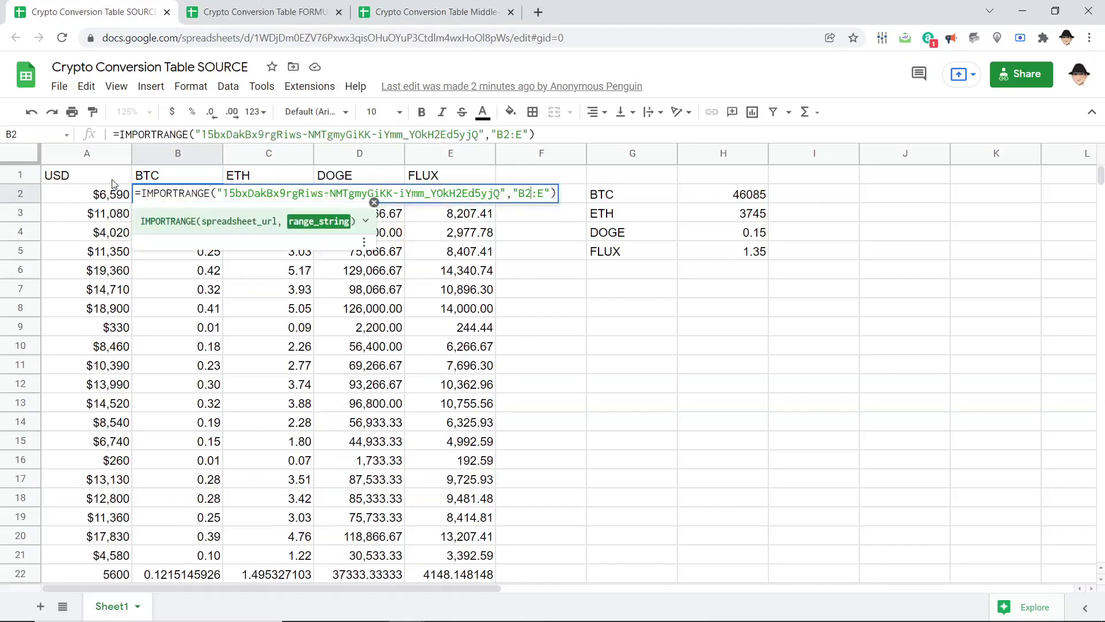
{"action": "key", "text": "Left"}
{"action": "key", "text": "Left"}
{"action": "key", "text": "Left"}
{"action": "key", "text": "Left"}
{"action": "key", "text": "Left"}
{"action": "key", "text": "ctrl+shift+Left"}
{"action": "key", "text": "ctrl+shift+Left"}
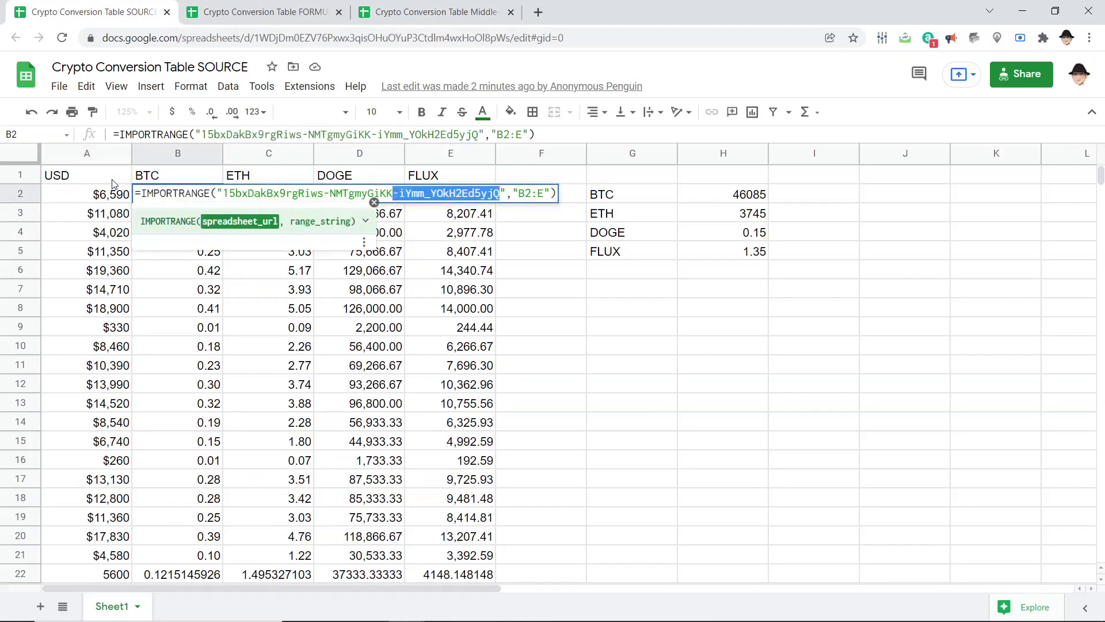
{"action": "key", "text": "ctrl+shift+Left"}
{"action": "key", "text": "ctrl+shift+Left"}
{"action": "key", "text": "ctrl+shift+Left"}
{"action": "key", "text": "ctrl+v"}
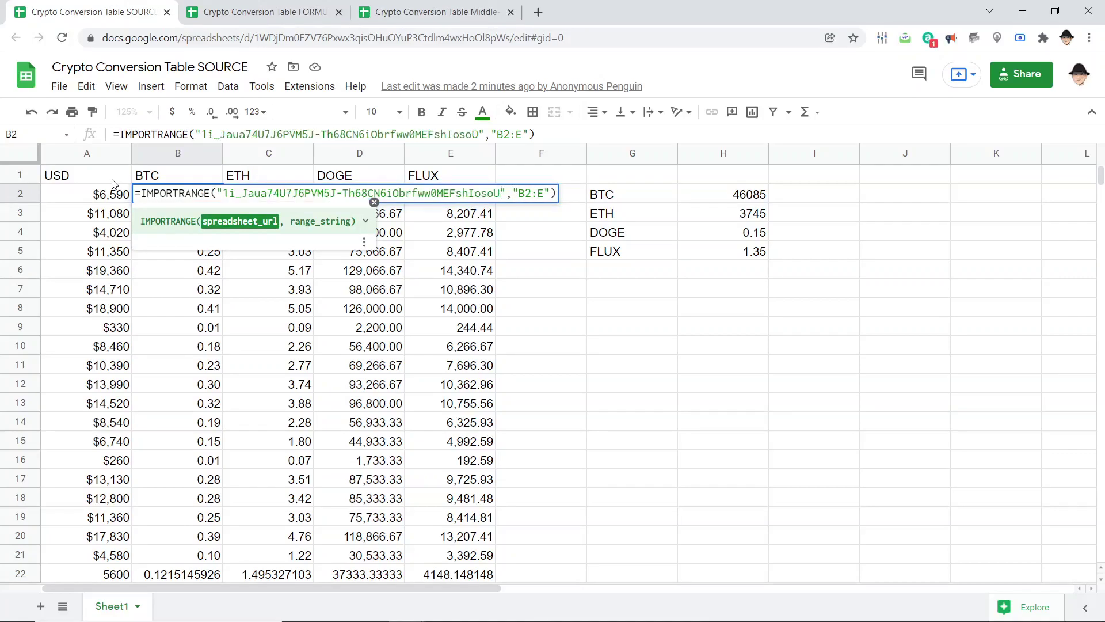
{"action": "key", "text": "Return"}
{"action": "mouse_move", "coordinate": [202, 194]}
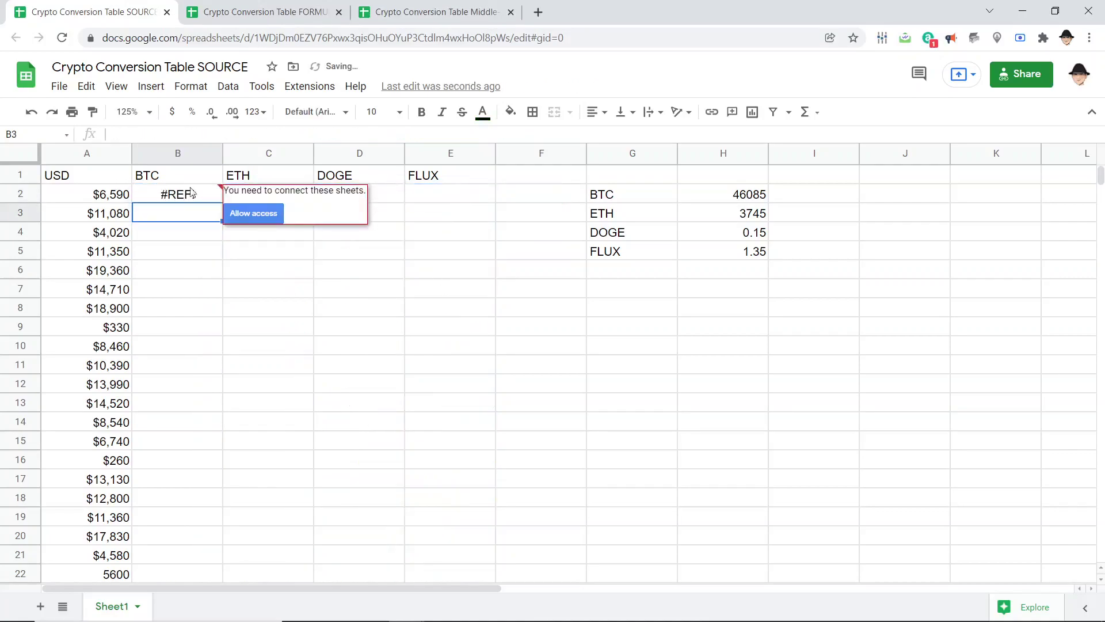
{"action": "left_click", "coordinate": [256, 213]}
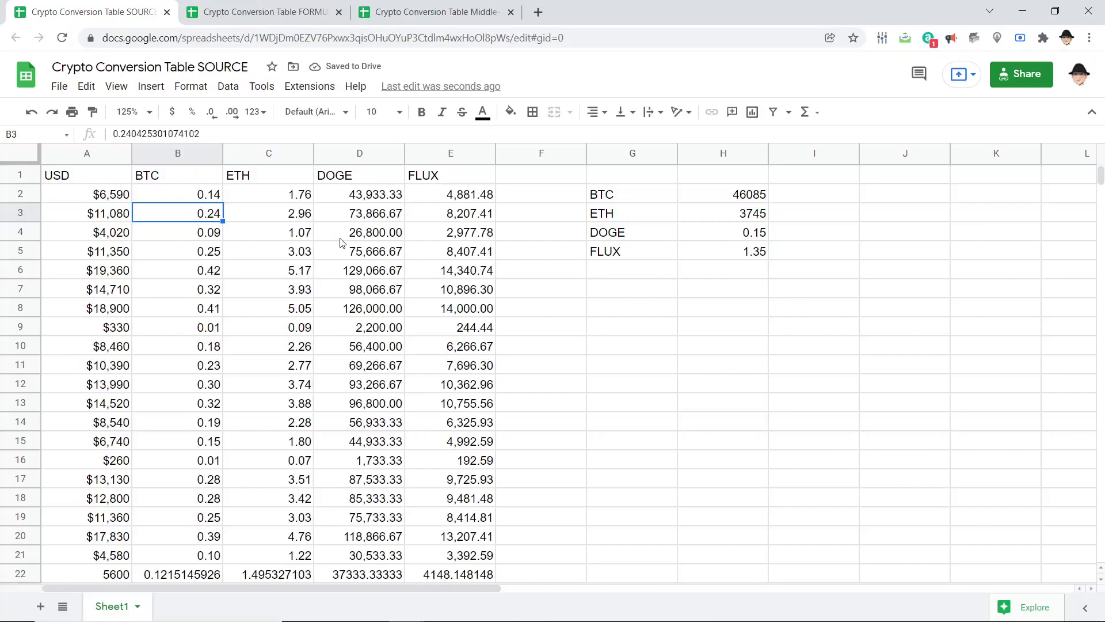
Delete the imported exchange rates in G2:H5
{"action": "scroll", "coordinate": [340, 242], "scroll_direction": "down", "scroll_amount": 2}
{"action": "scroll", "coordinate": [343, 275], "scroll_direction": "up", "scroll_amount": 2}
{"action": "key", "text": "Up"}
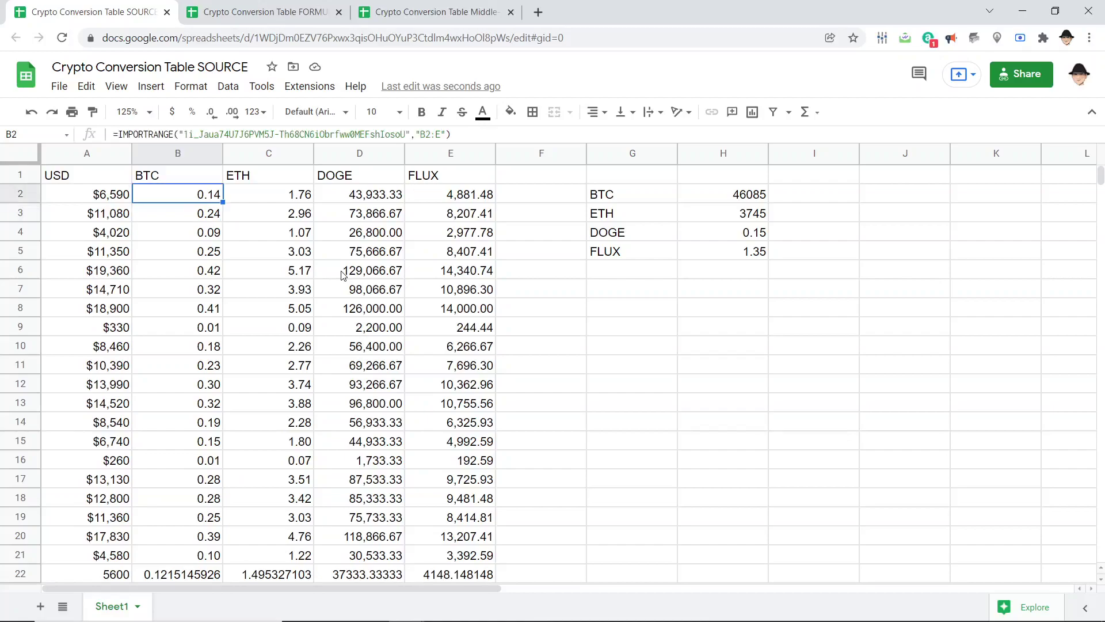
{"action": "key", "text": "Right"}
{"action": "key", "text": "Right"}
{"action": "key", "text": "Right"}
{"action": "key", "text": "Right"}
{"action": "key", "text": "Right"}
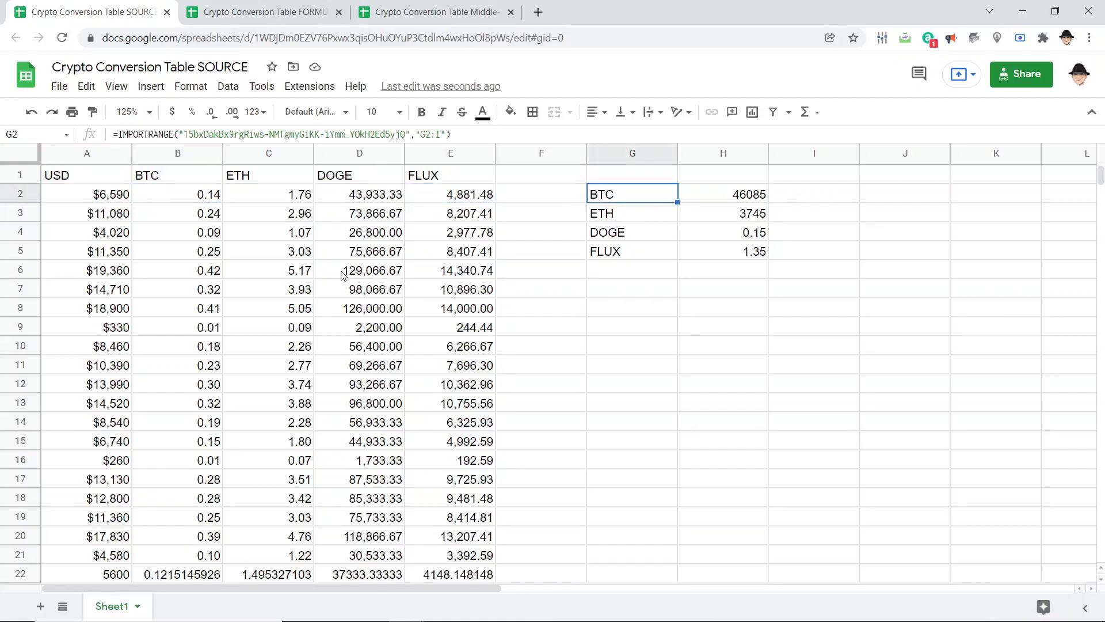
{"action": "key", "text": "ctrl+a"}
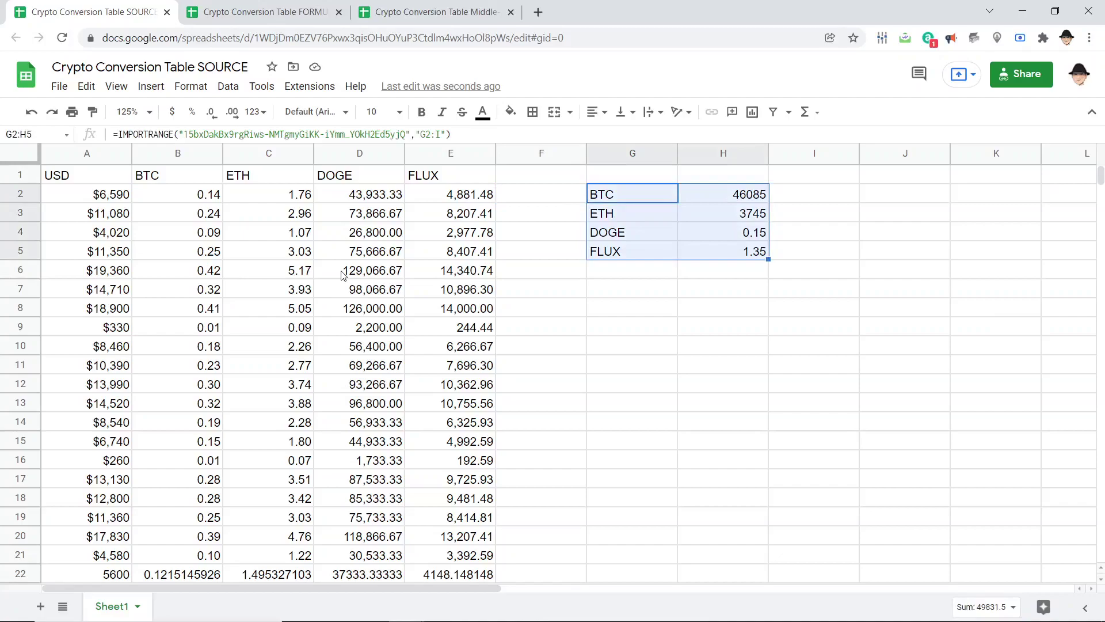
{"action": "key", "text": "Delete"}
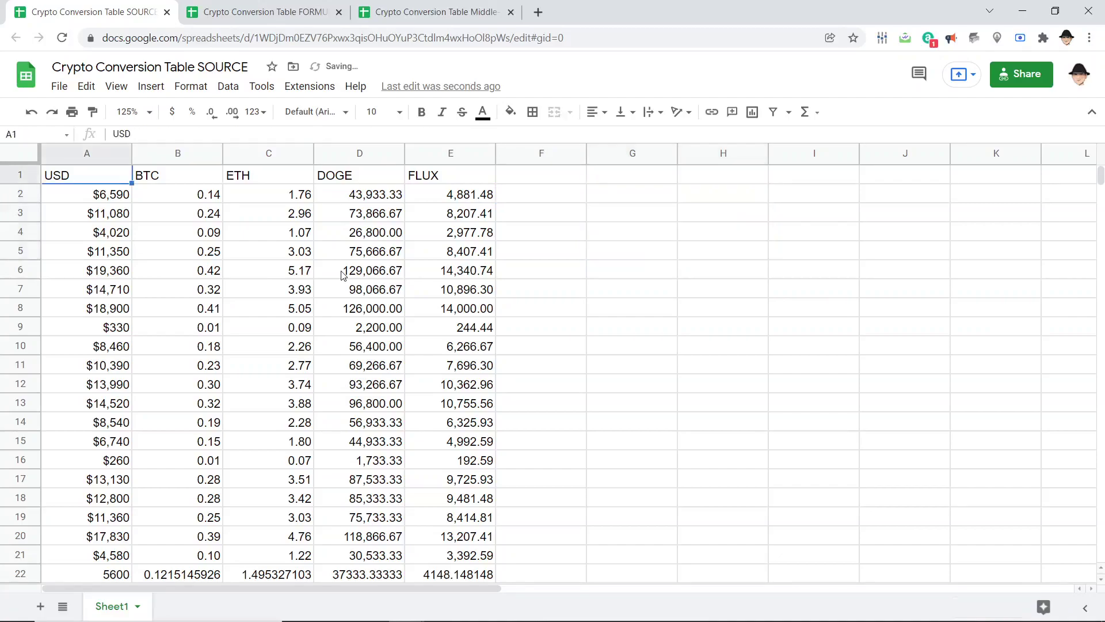
{"action": "key", "text": "Left"}
{"action": "key", "text": "Left"}
{"action": "key", "text": "Left"}
{"action": "key", "text": "Left"}
{"action": "key", "text": "Left"}
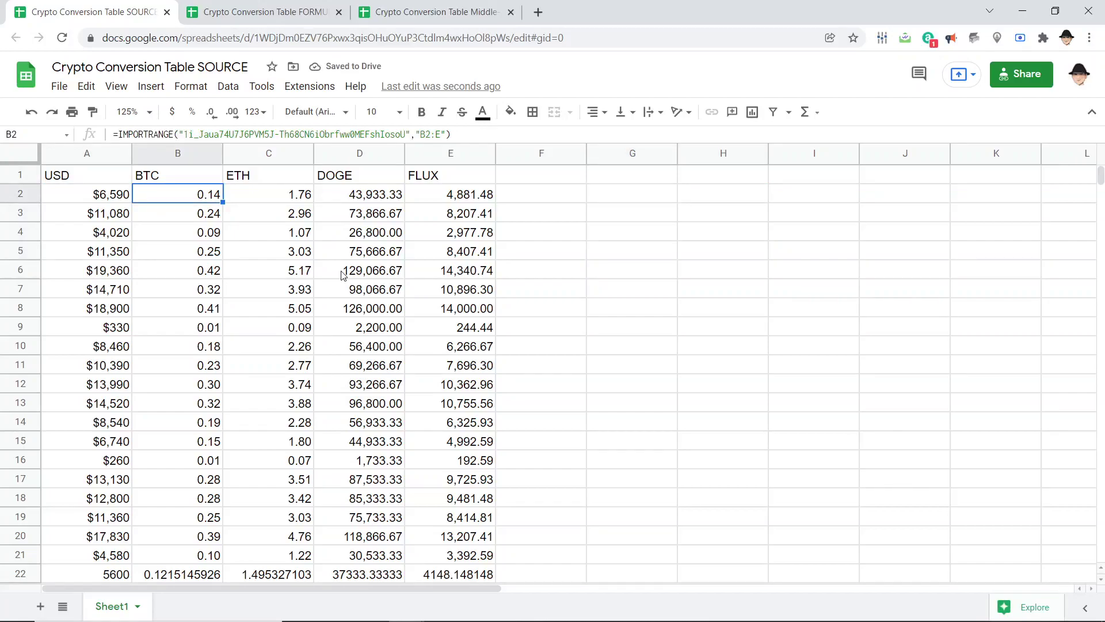
Open the SOURCE sheet's address in a new incognito window
{"action": "key", "text": "ctrl+l"}
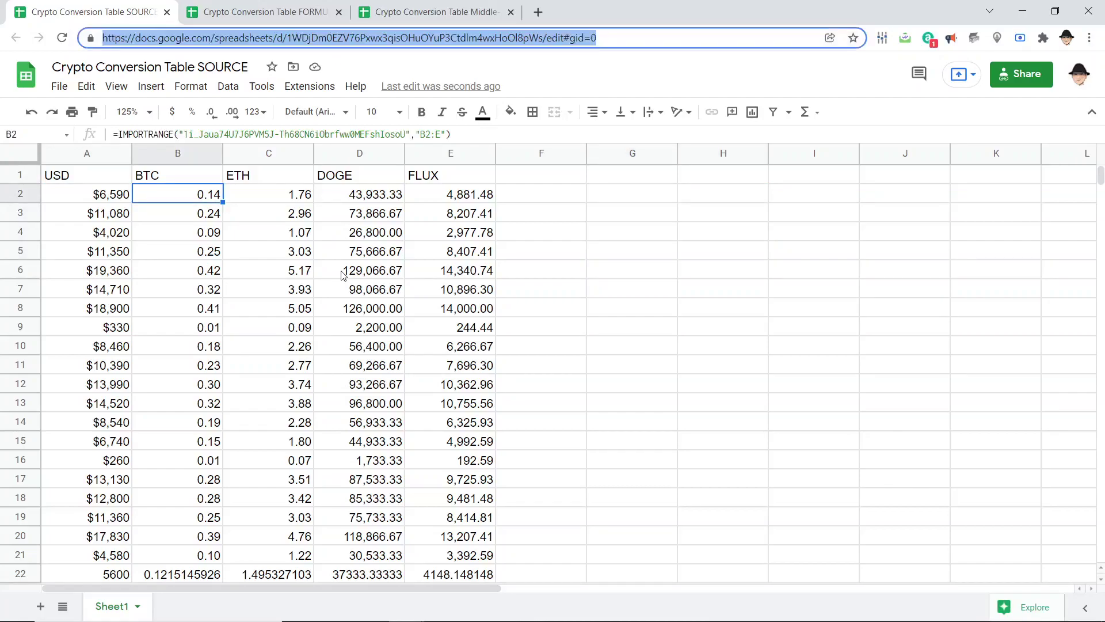
{"action": "key", "text": "ctrl+c"}
{"action": "key", "text": "ctrl+shift+n"}
{"action": "key", "text": "ctrl+v"}
{"action": "key", "text": "Return"}
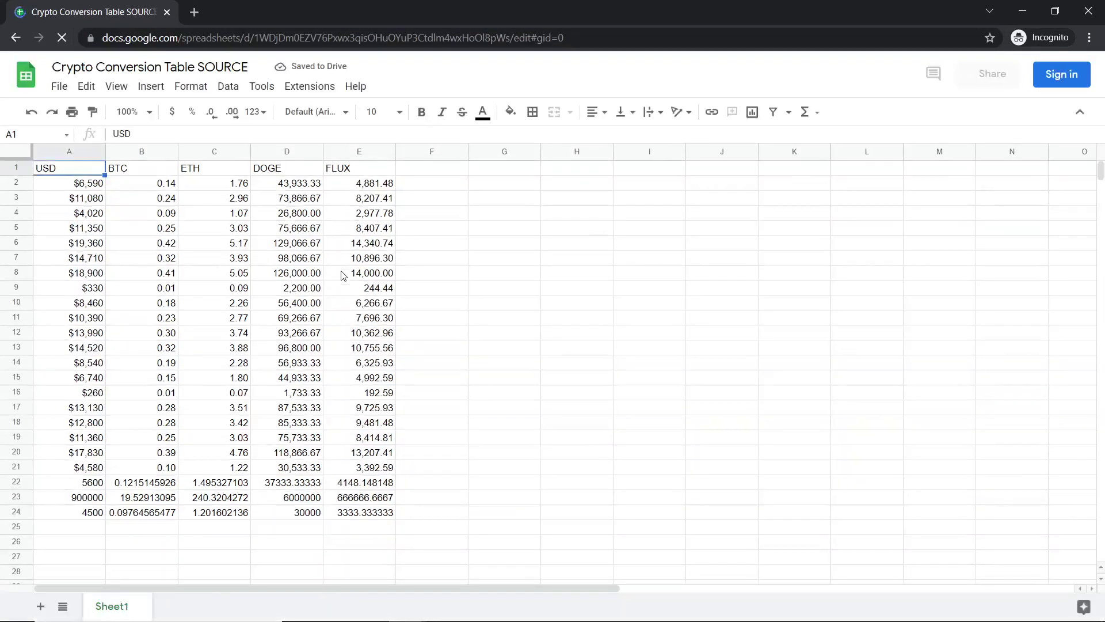
{"action": "left_click", "coordinate": [343, 275]}
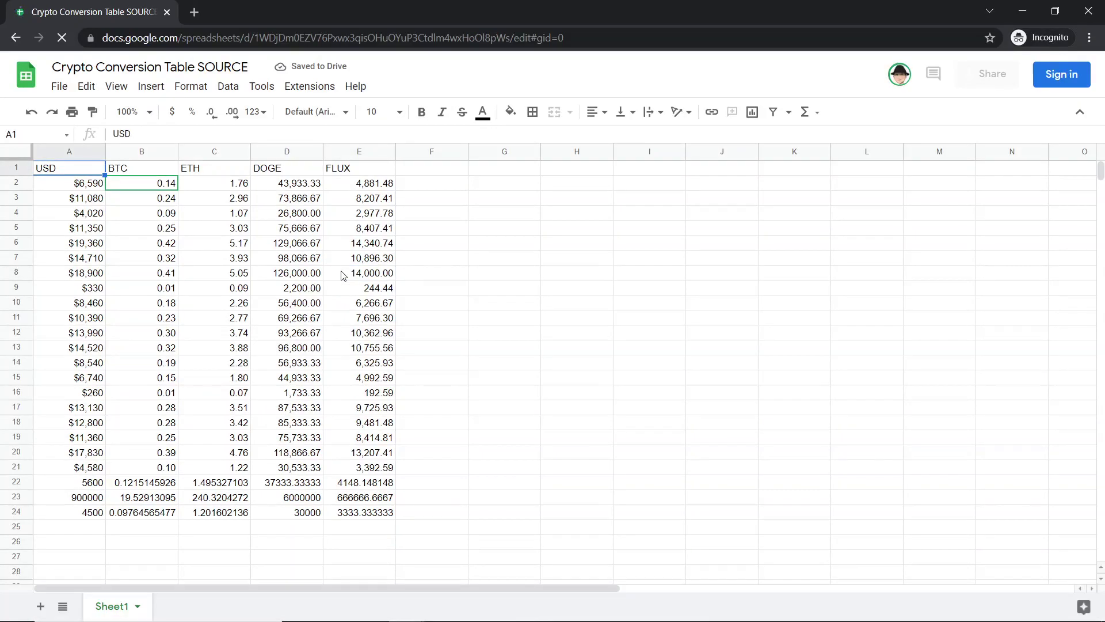
Copy B2's IMPORTRANGE formula in the incognito view
{"action": "key", "text": "Return"}
{"action": "key", "text": "ctrl+a"}
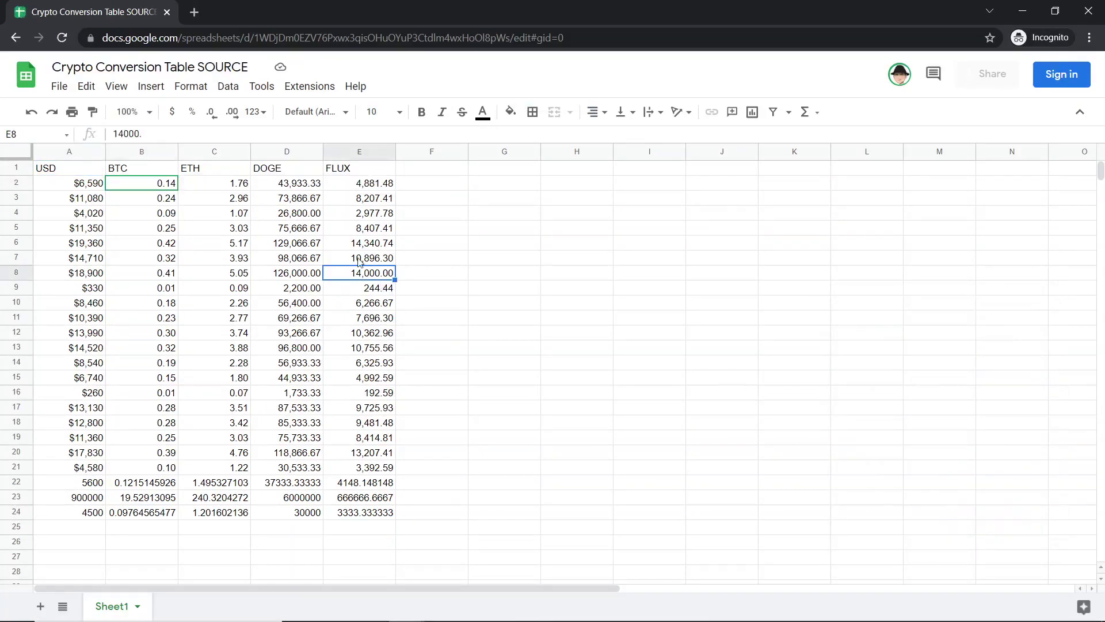
{"action": "key", "text": "ctrl+z"}
{"action": "key", "text": "Return"}
{"action": "key", "text": "ctrl+a"}
{"action": "key", "text": "Escape"}
Enter the formula in G2 with its range changed to G2:H, then return to the original window
{"action": "key", "text": "Right"}
{"action": "key", "text": "Right"}
{"action": "key", "text": "Right"}
{"action": "key", "text": "Right"}
{"action": "key", "text": "Right"}
{"action": "key", "text": "Return"}
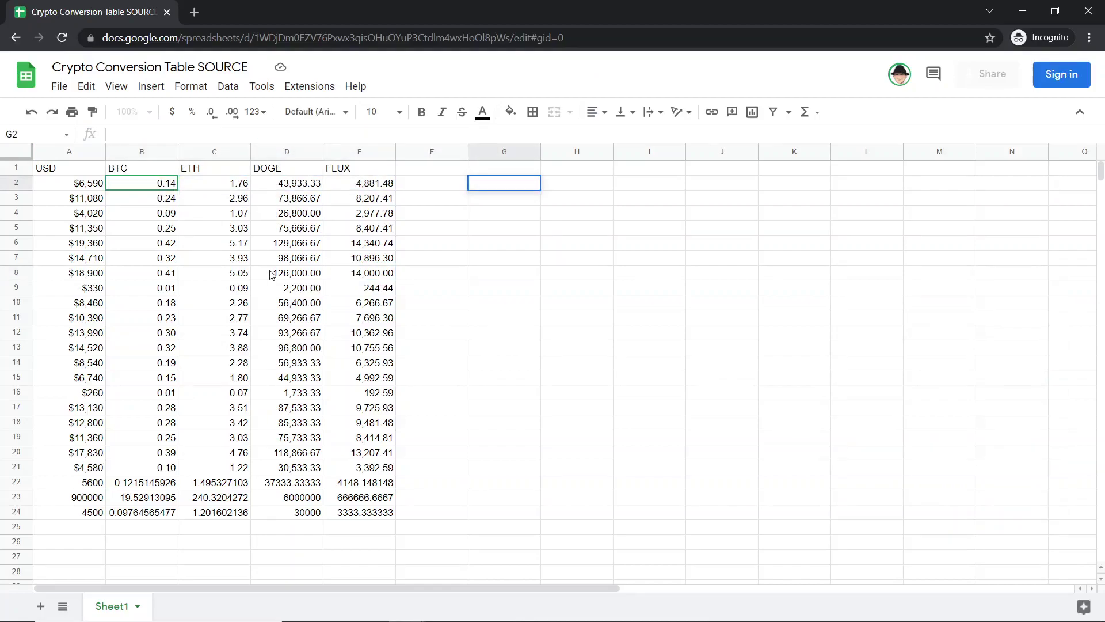
{"action": "key", "text": "ctrl+v"}
{"action": "key", "text": "Left"}
{"action": "key", "text": "Left"}
{"action": "key", "text": "Left"}
{"action": "key", "text": "Left"}
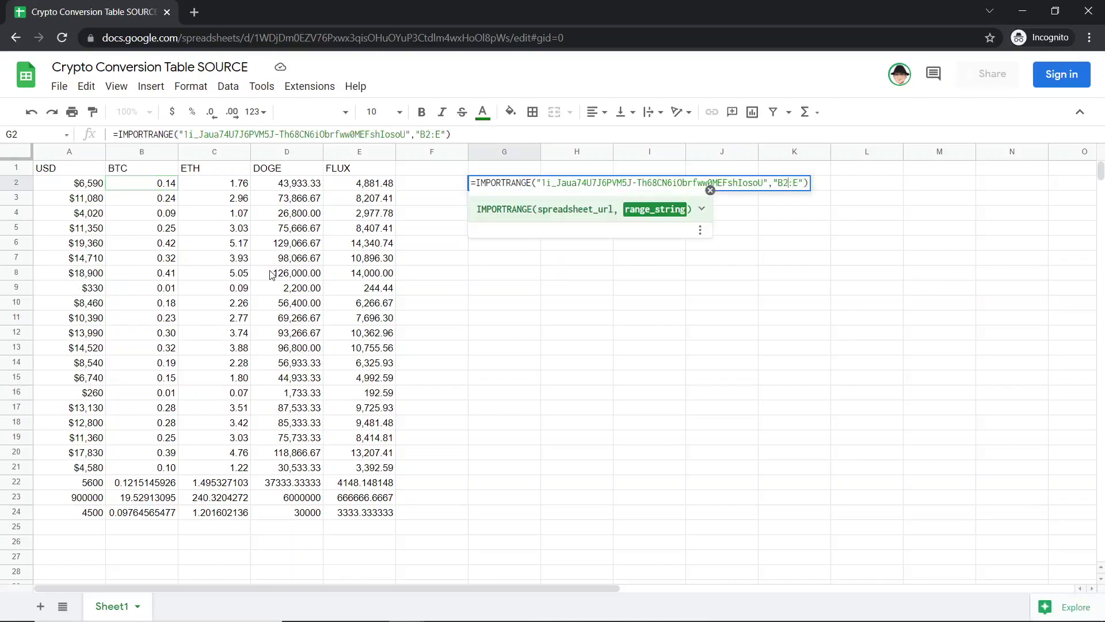
{"action": "key", "text": "BackSpace"}
{"action": "type", "text": "G"}
{"action": "key", "text": "Delete"}
{"action": "type", "text": "H"}
{"action": "key", "text": "Return"}
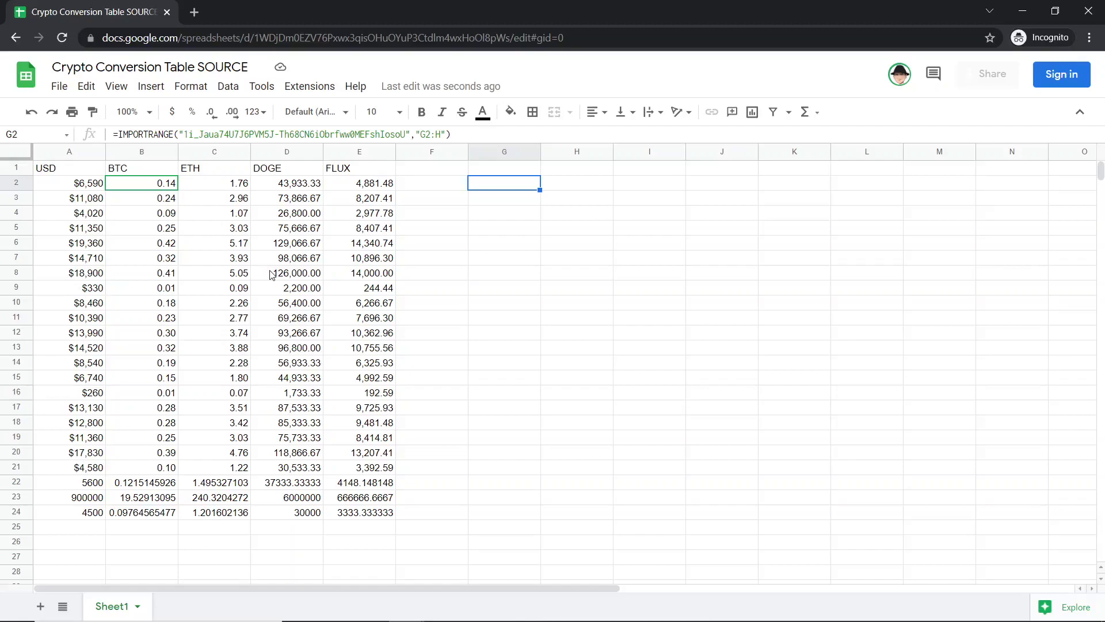
{"action": "key", "text": "alt+Tab"}
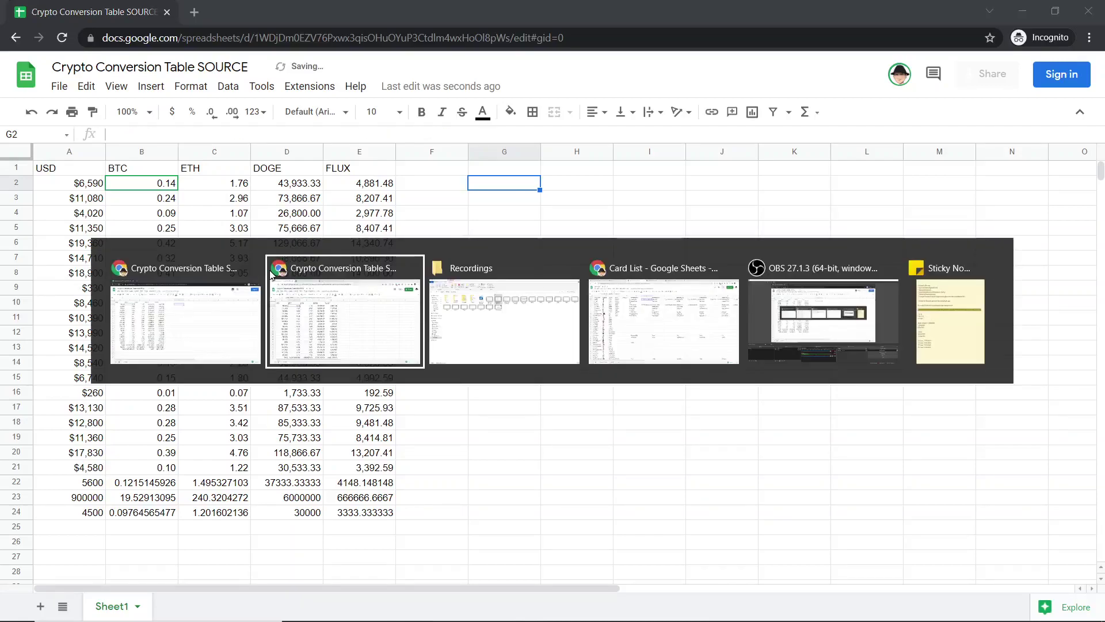
{"action": "left_click", "coordinate": [272, 275]}
{"action": "key", "text": "ctrl+Home"}
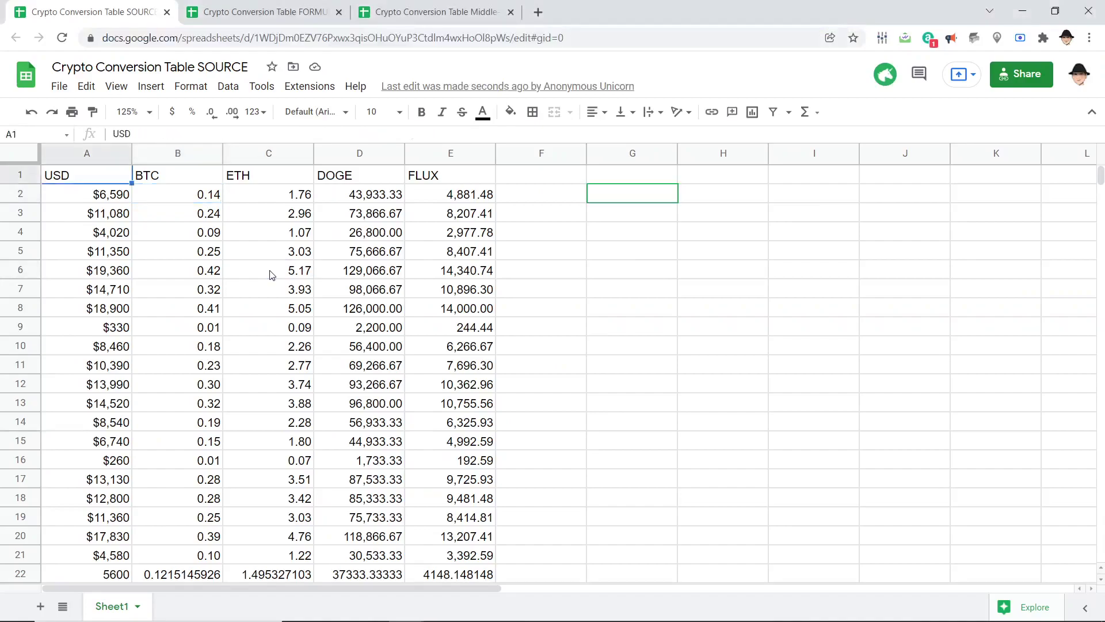
{"action": "key", "text": "Down"}
{"action": "key", "text": "Right"}
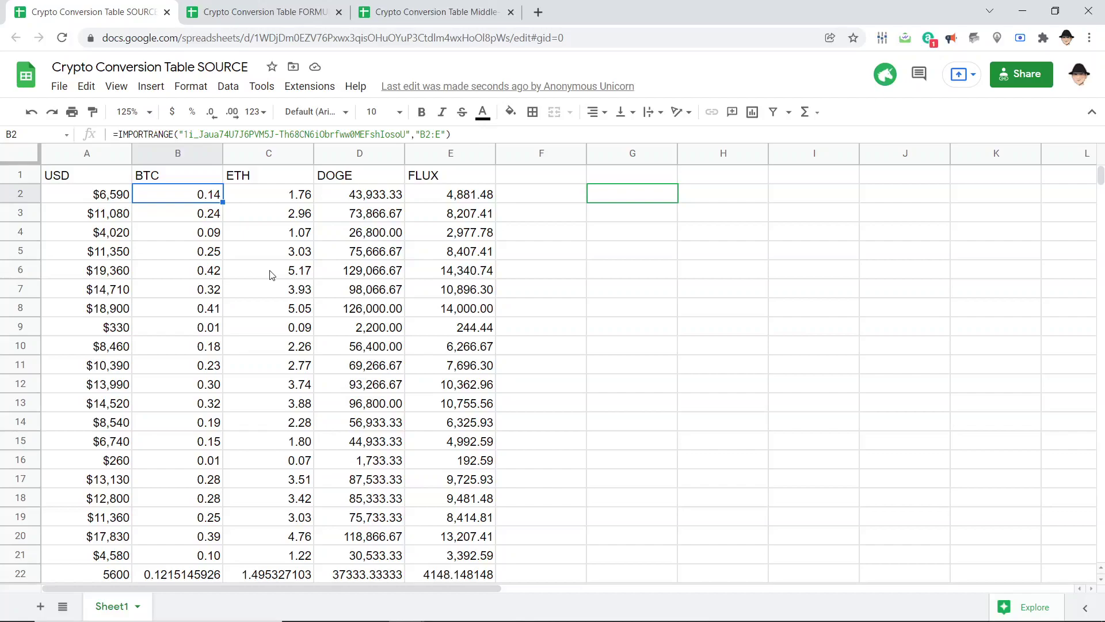
{"action": "key", "text": "Left"}
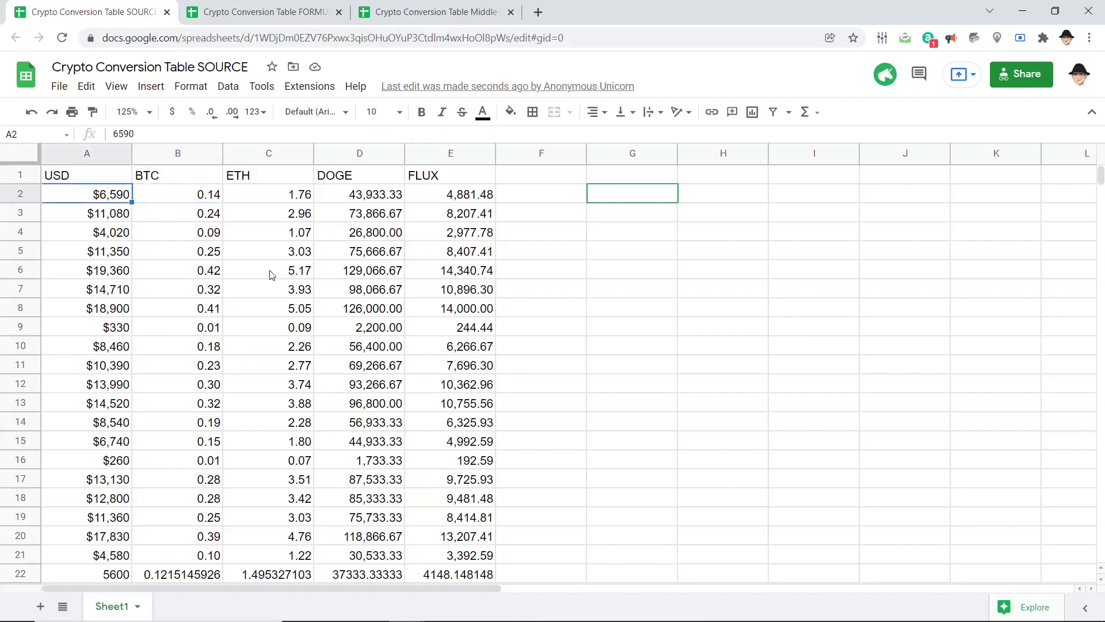
{"action": "key", "text": "ctrl+shift+Down"}
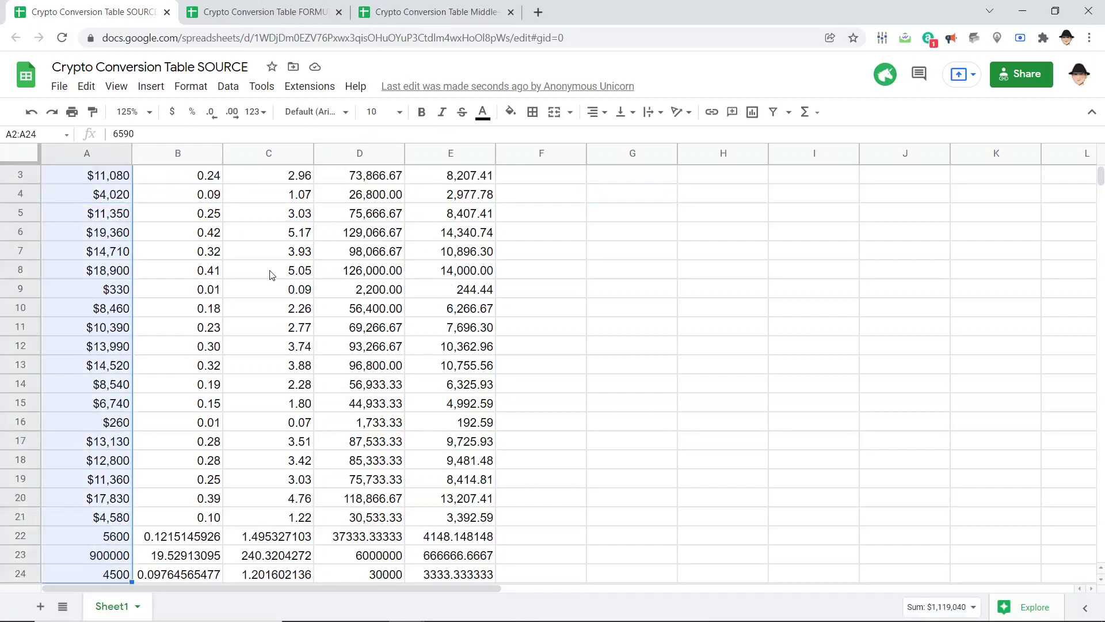
{"action": "key", "text": "ctrl+Tab"}
{"action": "left_click", "coordinate": [270, 275]}
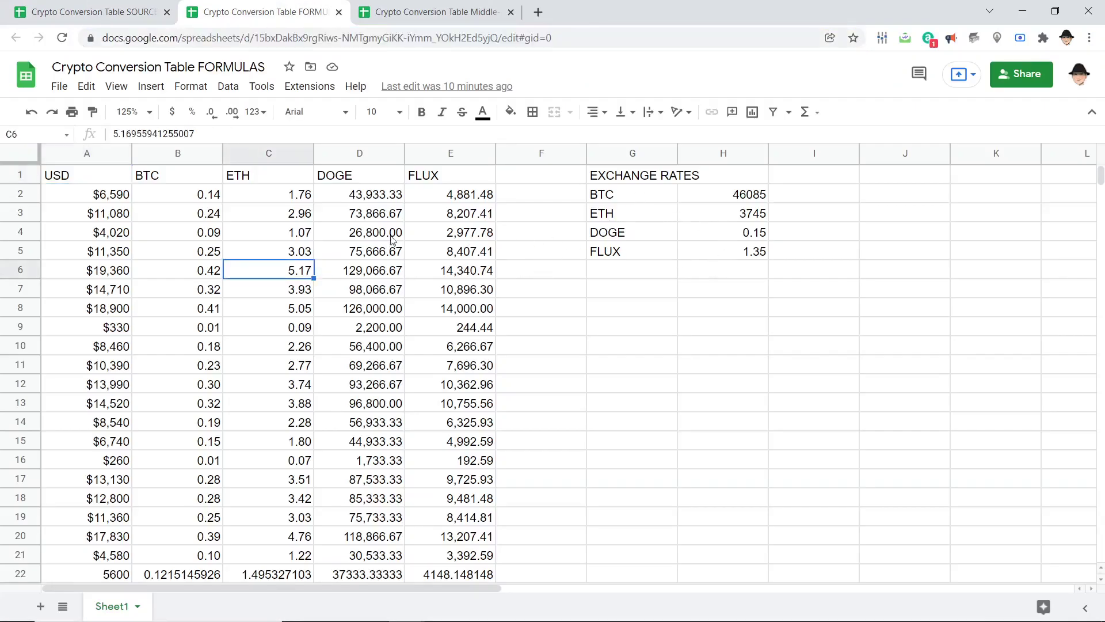
{"action": "left_click", "coordinate": [208, 200]}
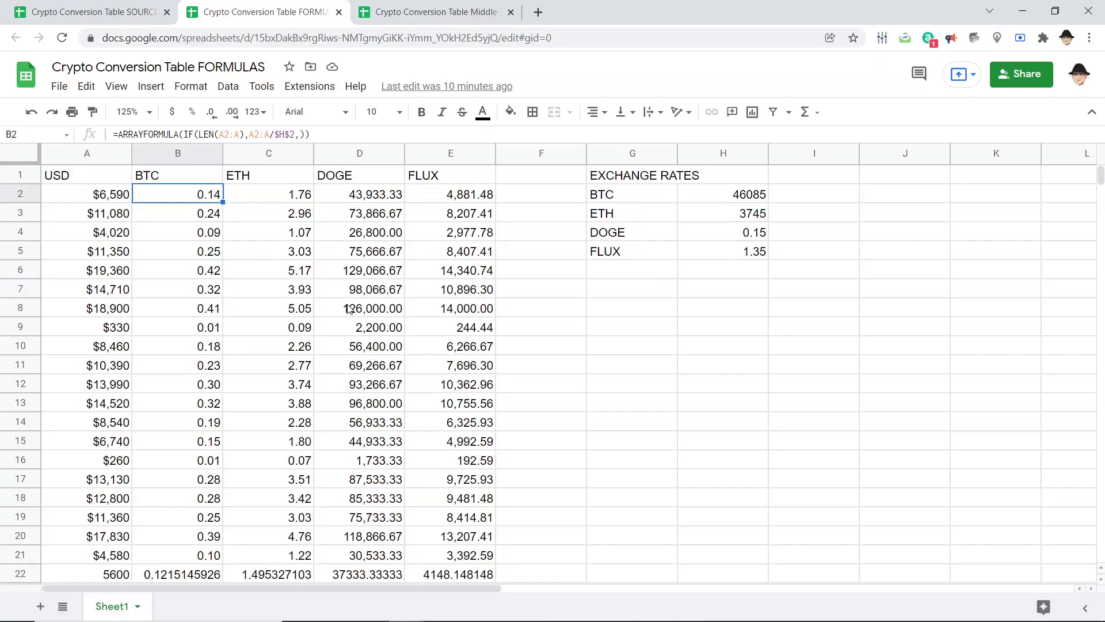
{"action": "key", "text": "shift+Right"}
{"action": "key", "text": "shift+Right"}
{"action": "key", "text": "shift+Right"}
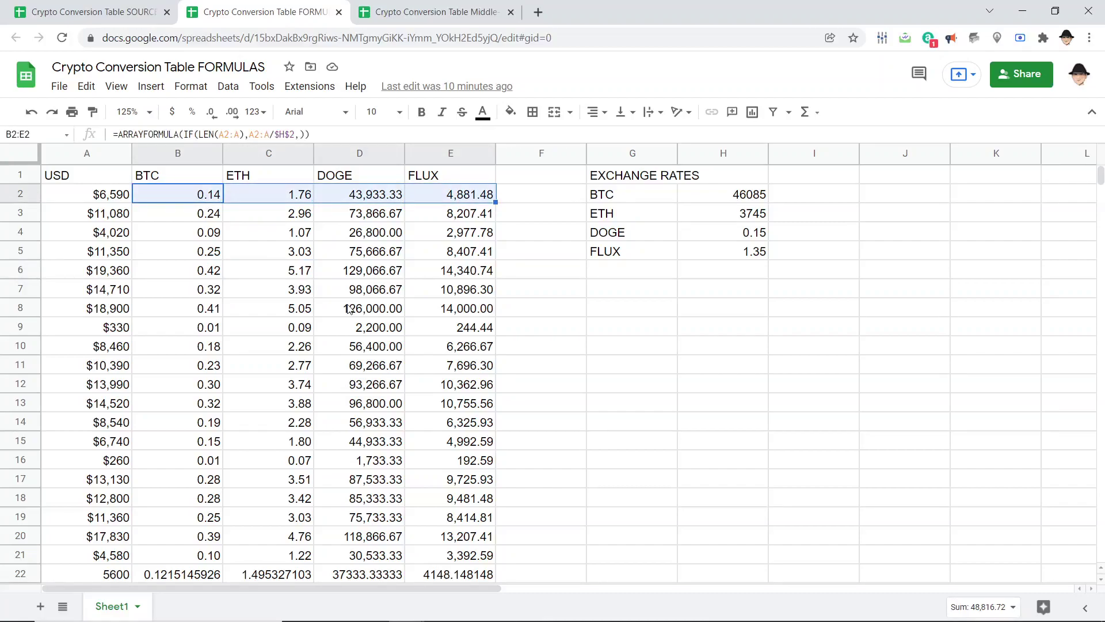
{"action": "key", "text": "ctrl+shift+Tab"}
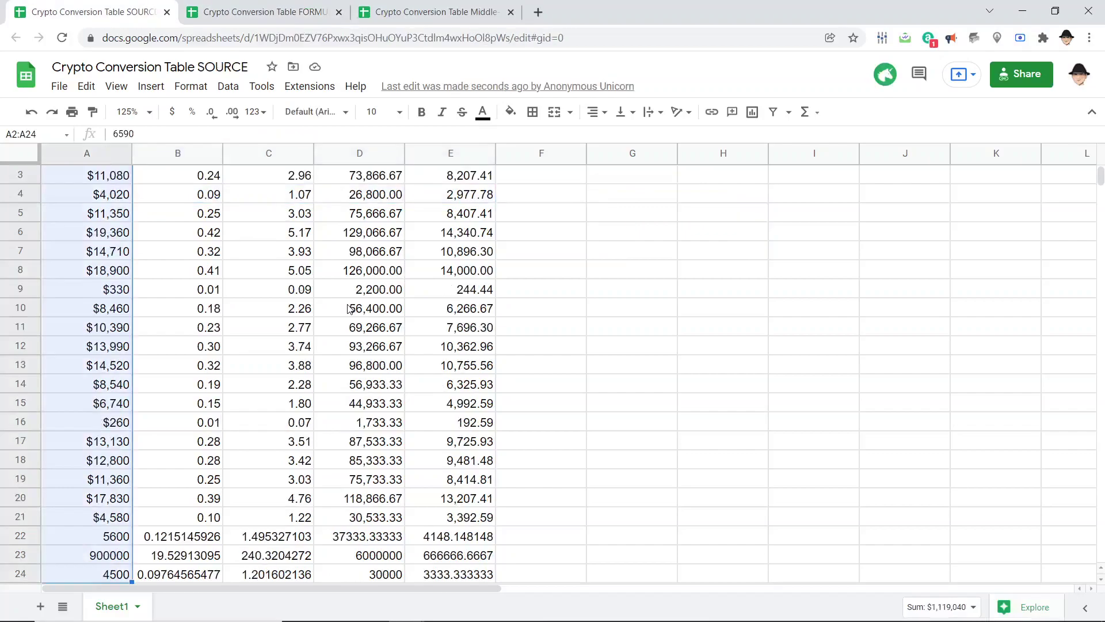
{"action": "left_click", "coordinate": [349, 309]}
{"action": "key", "text": "ctrl+Home"}
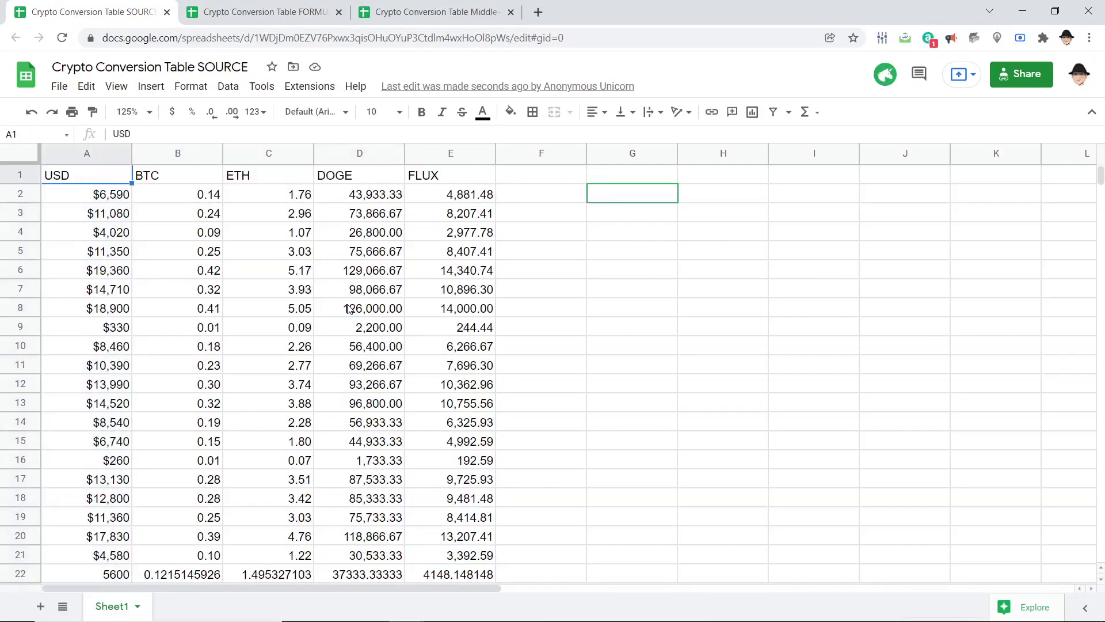
{"action": "key", "text": "Down"}
{"action": "key", "text": "Right"}
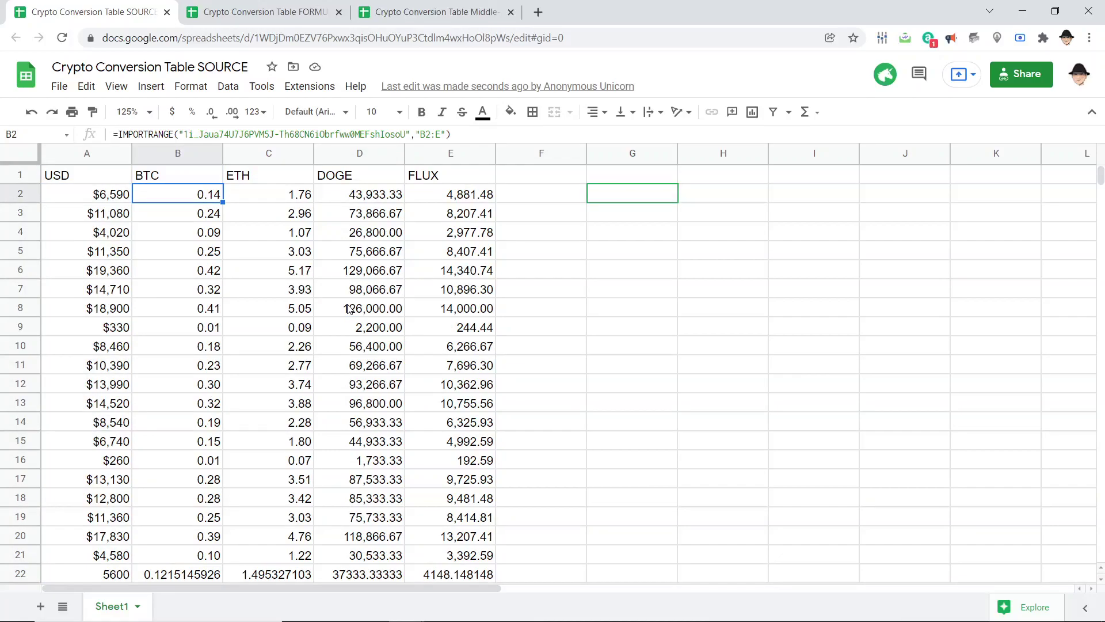
{"action": "key", "text": "ctrl+shift+Tab"}
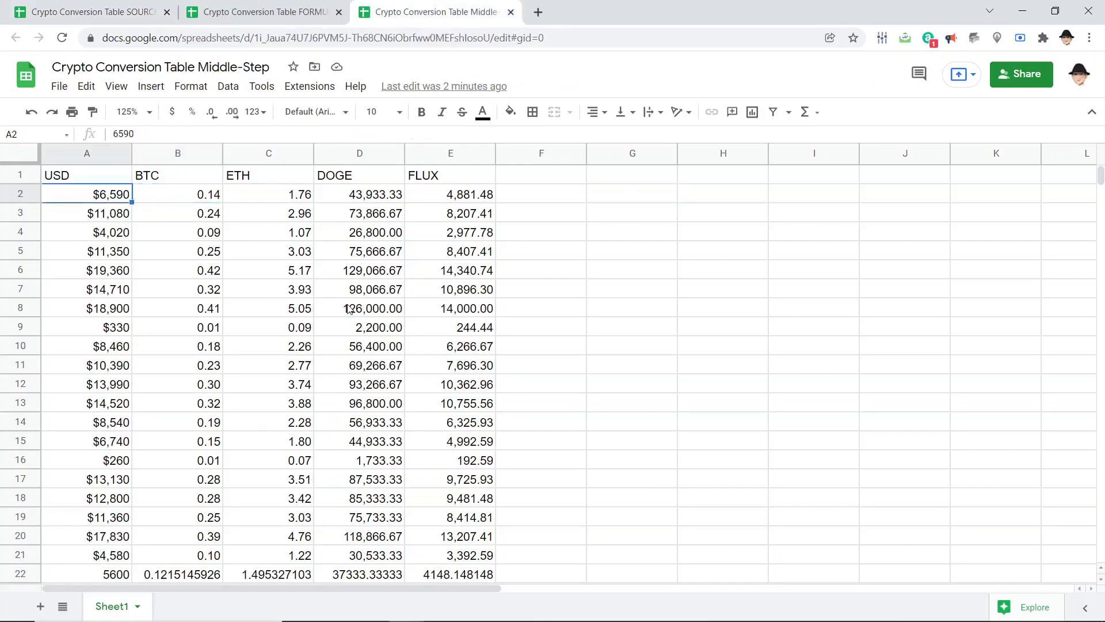
{"action": "key", "text": "Up"}
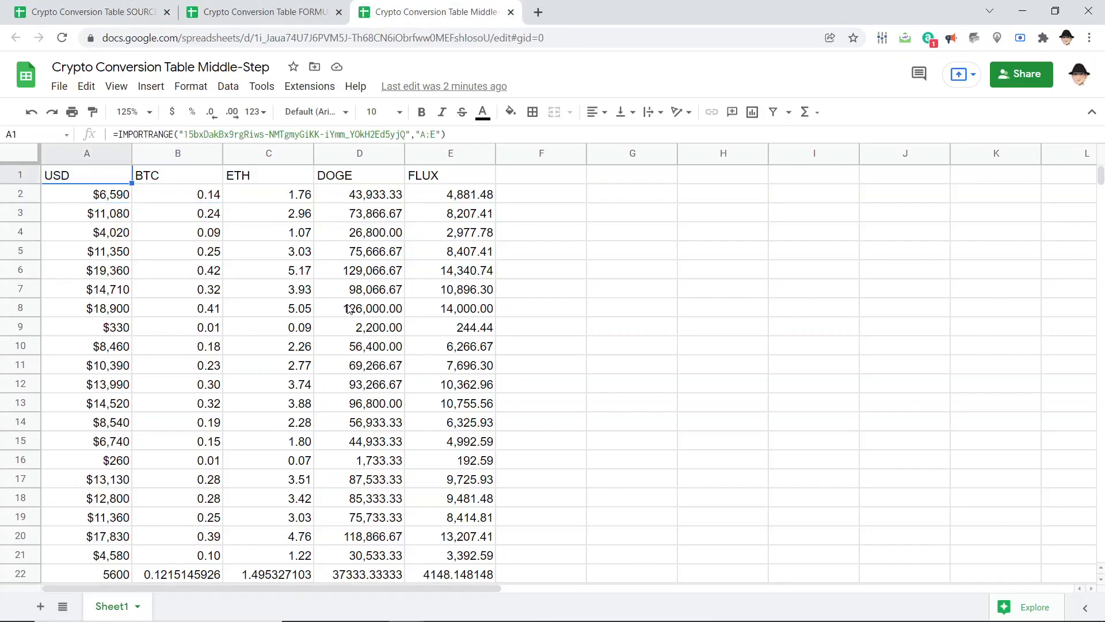
{"action": "key", "text": "ctrl+shift+Tab"}
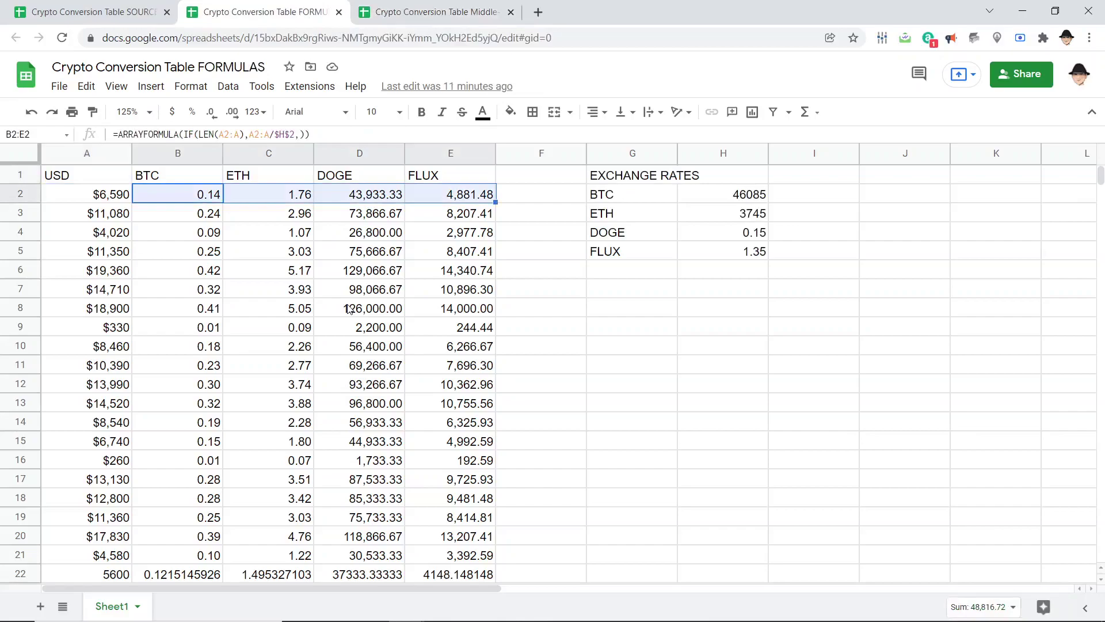
{"action": "key", "text": "ctrl+Tab"}
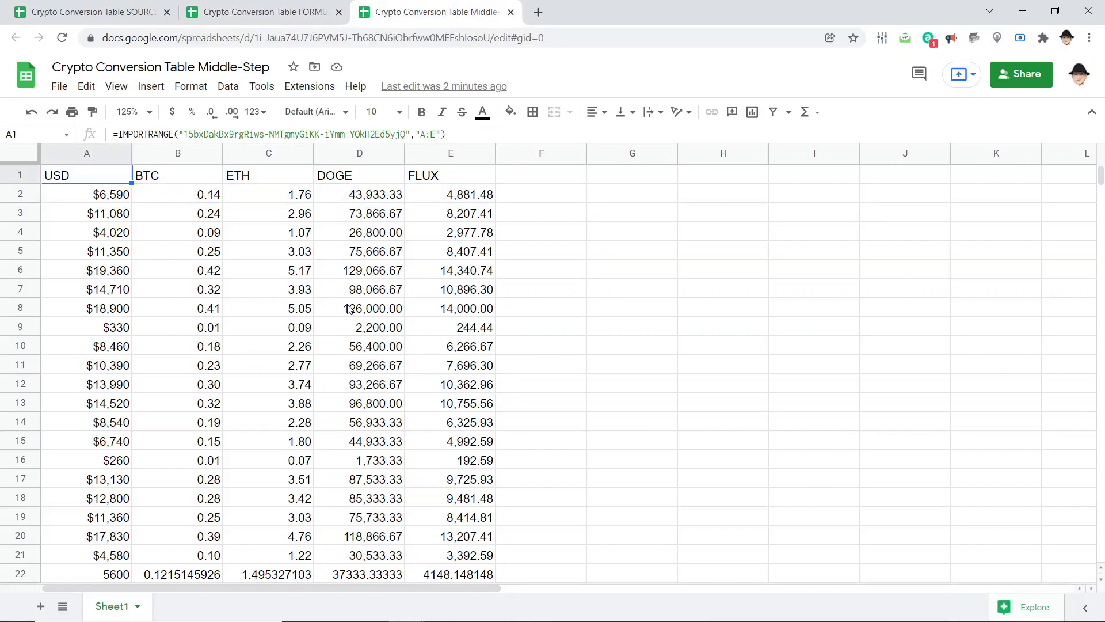
{"action": "key", "text": "Down"}
{"action": "key", "text": "Down"}
{"action": "key", "text": "Down"}
{"action": "key", "text": "Right"}
{"action": "key", "text": "Up"}
{"action": "key", "text": "Up"}
{"action": "key", "text": "Left"}
{"action": "key", "text": "Up"}
{"action": "key", "text": "ctrl+Tab"}
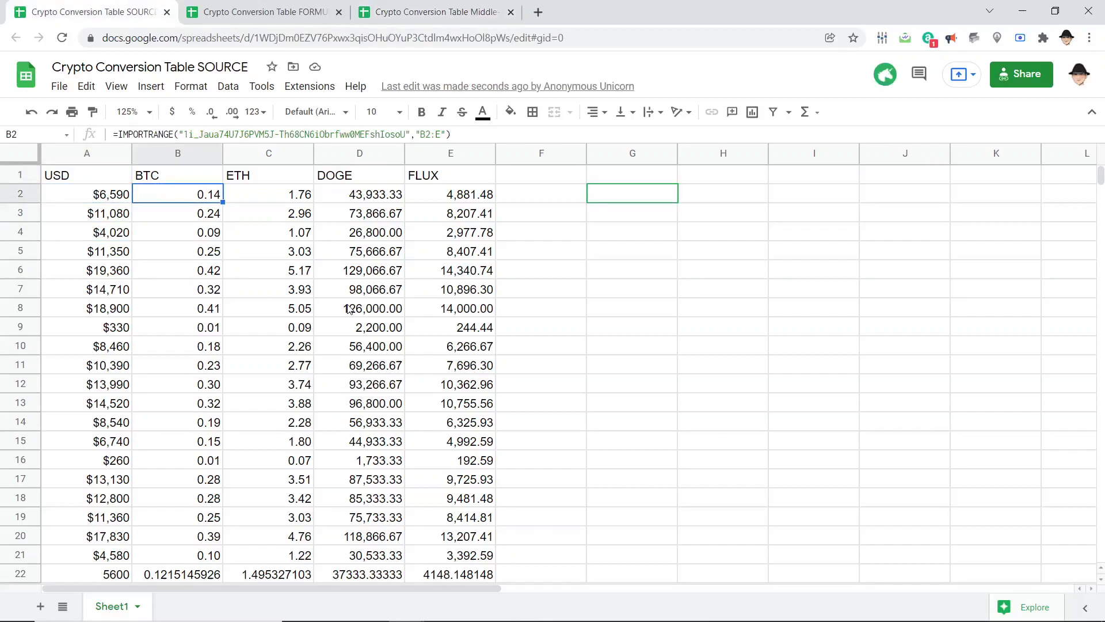